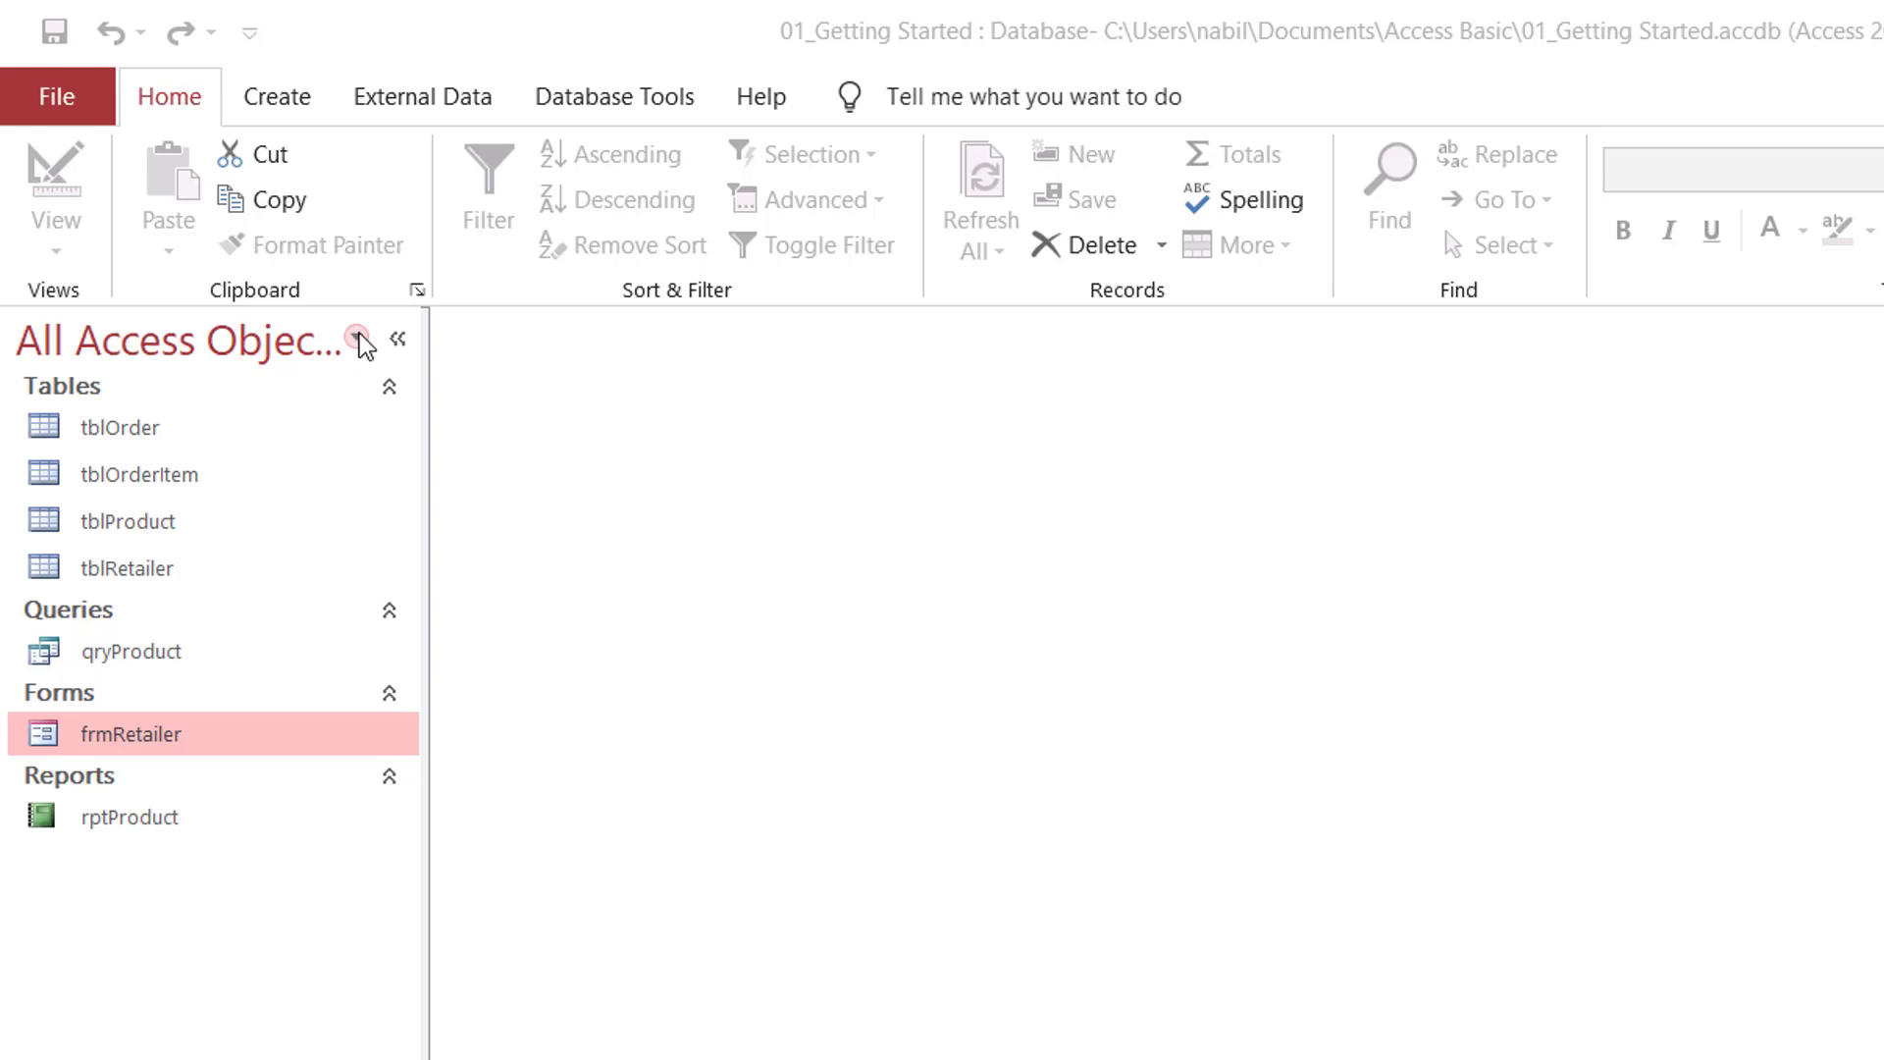
# Filter the Navigation Pane to tables, then queries, then forms, then back to all objects
pyautogui.click(359, 341)
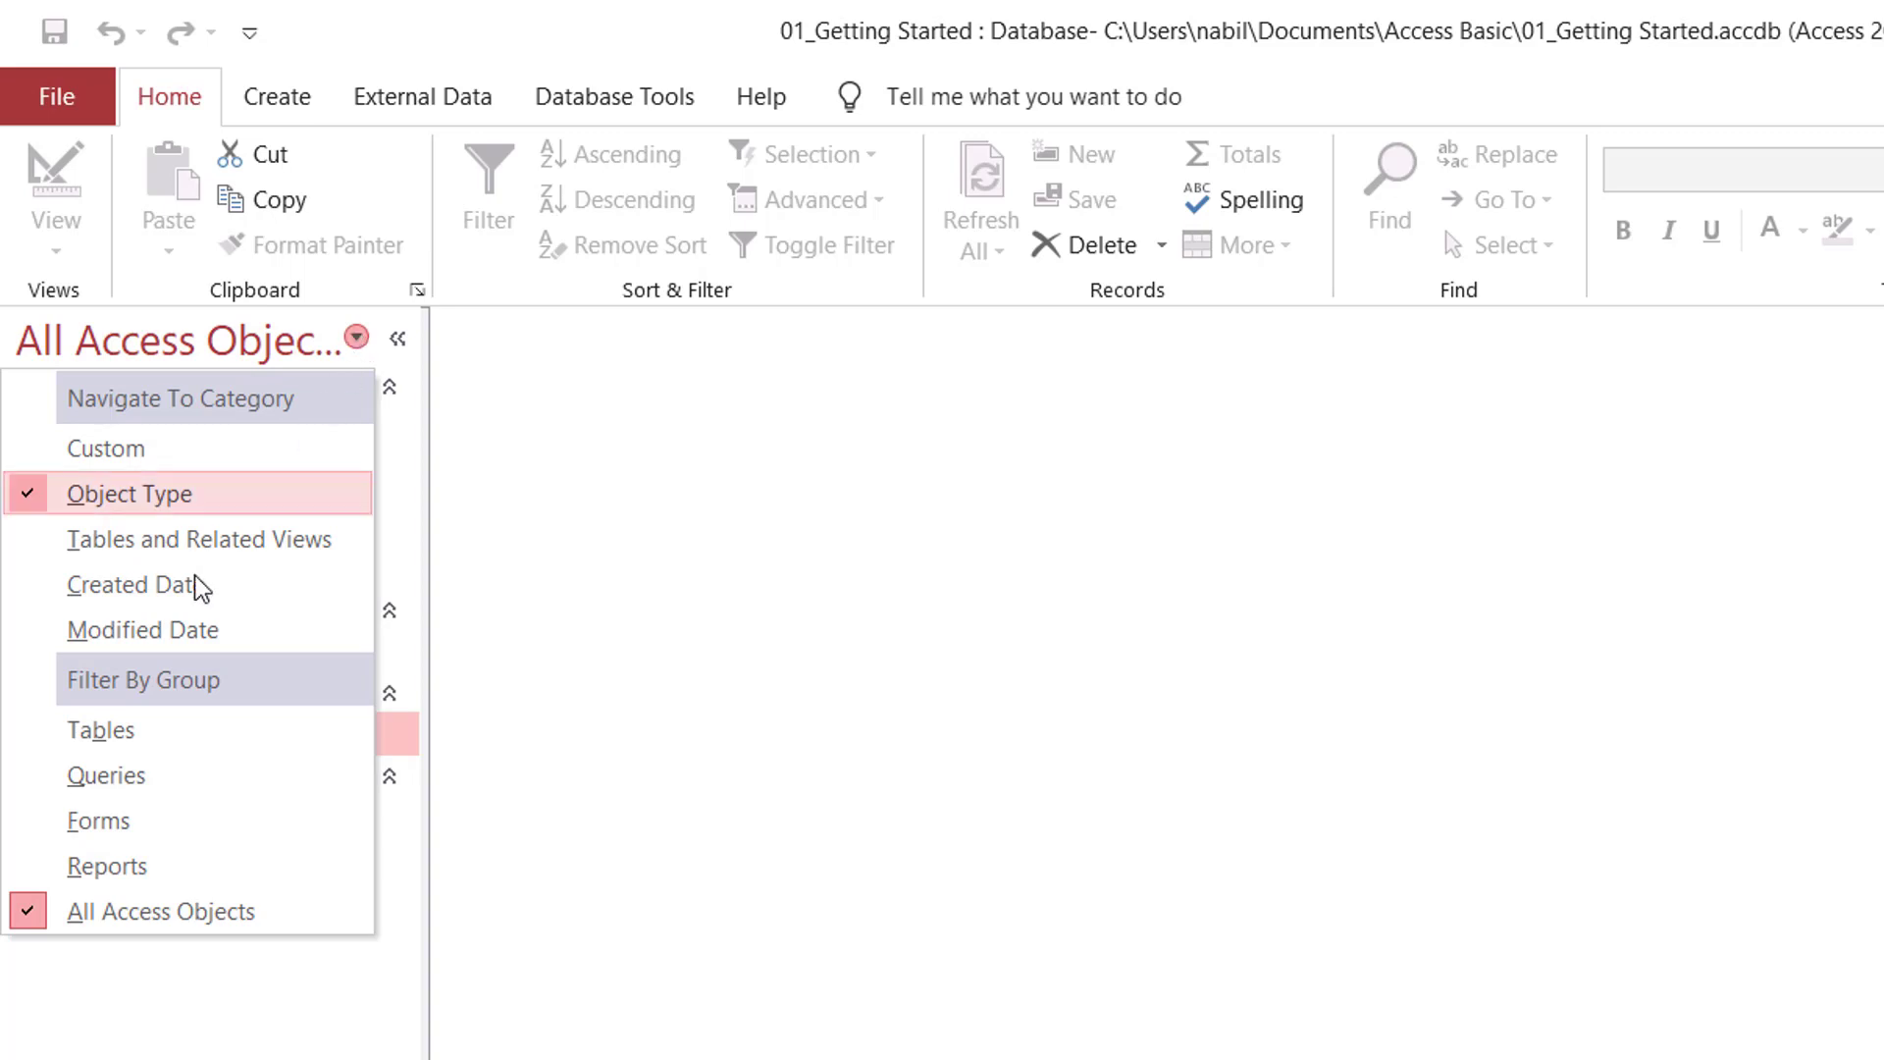
pyautogui.click(112, 749)
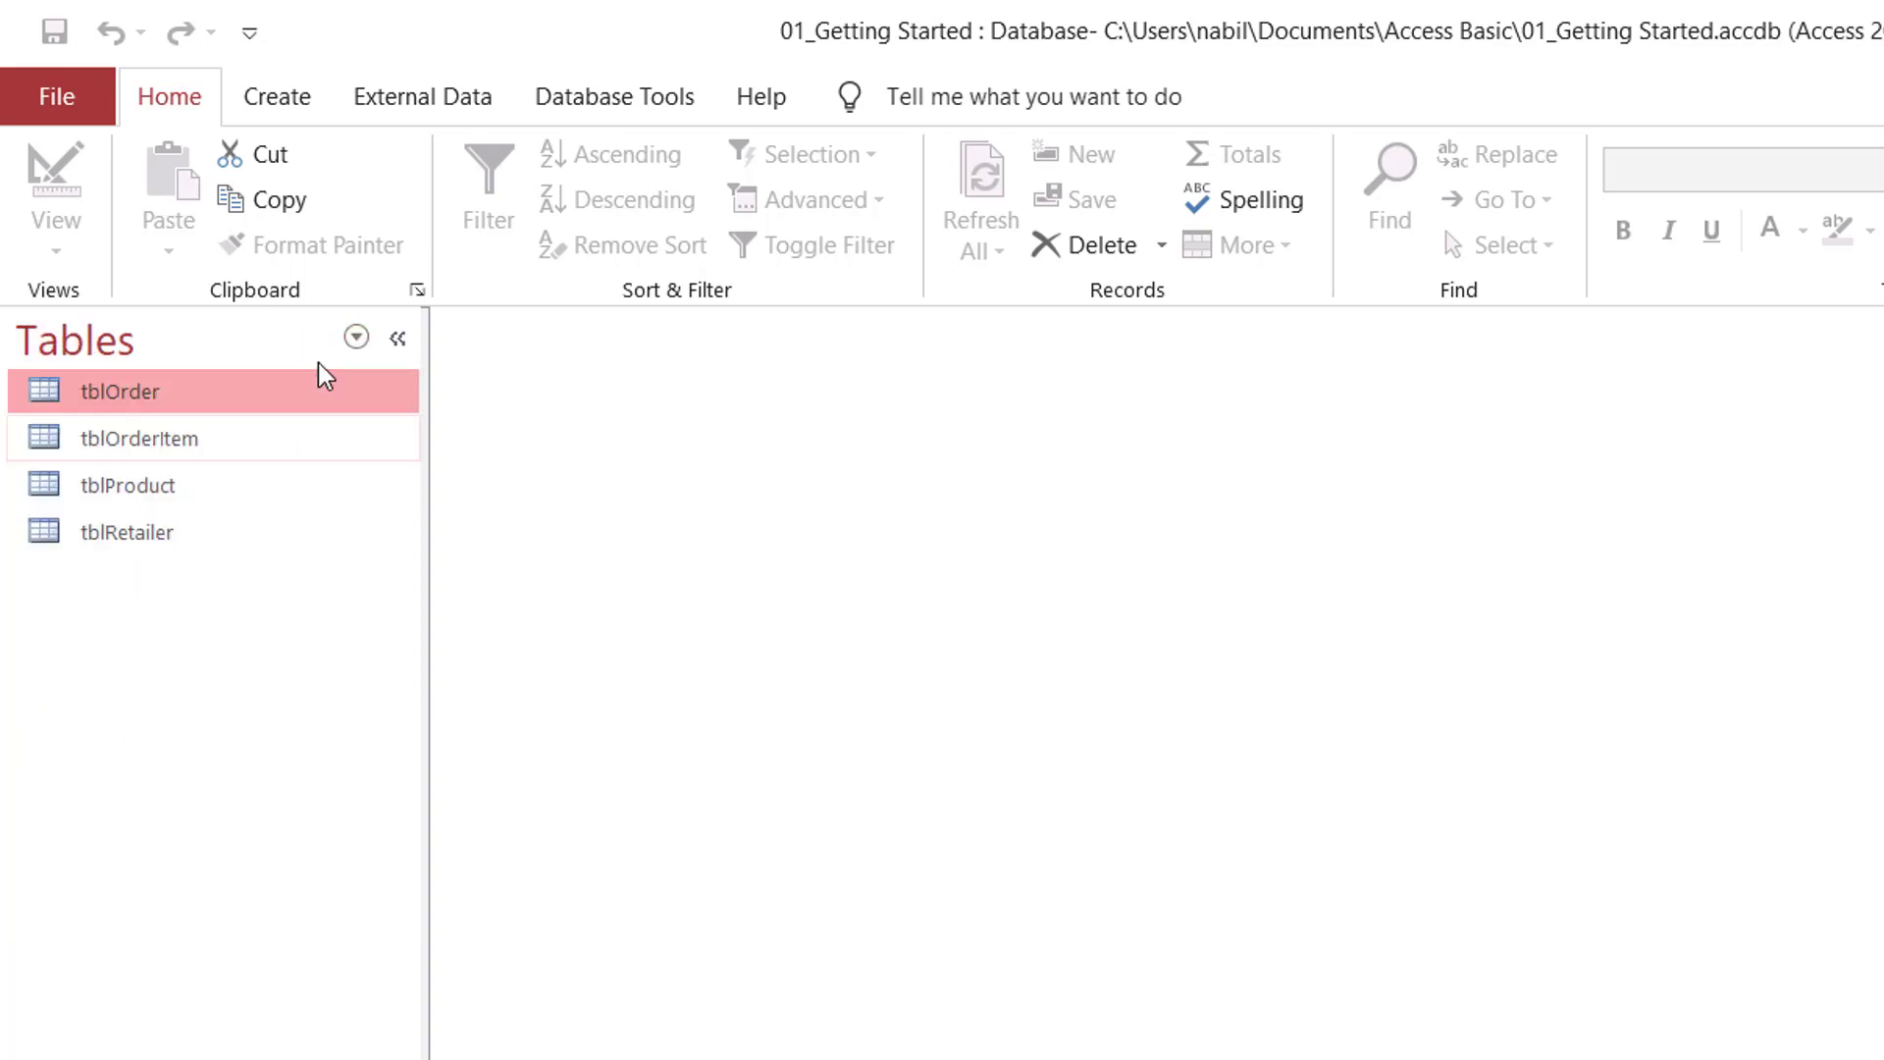
pyautogui.click(357, 338)
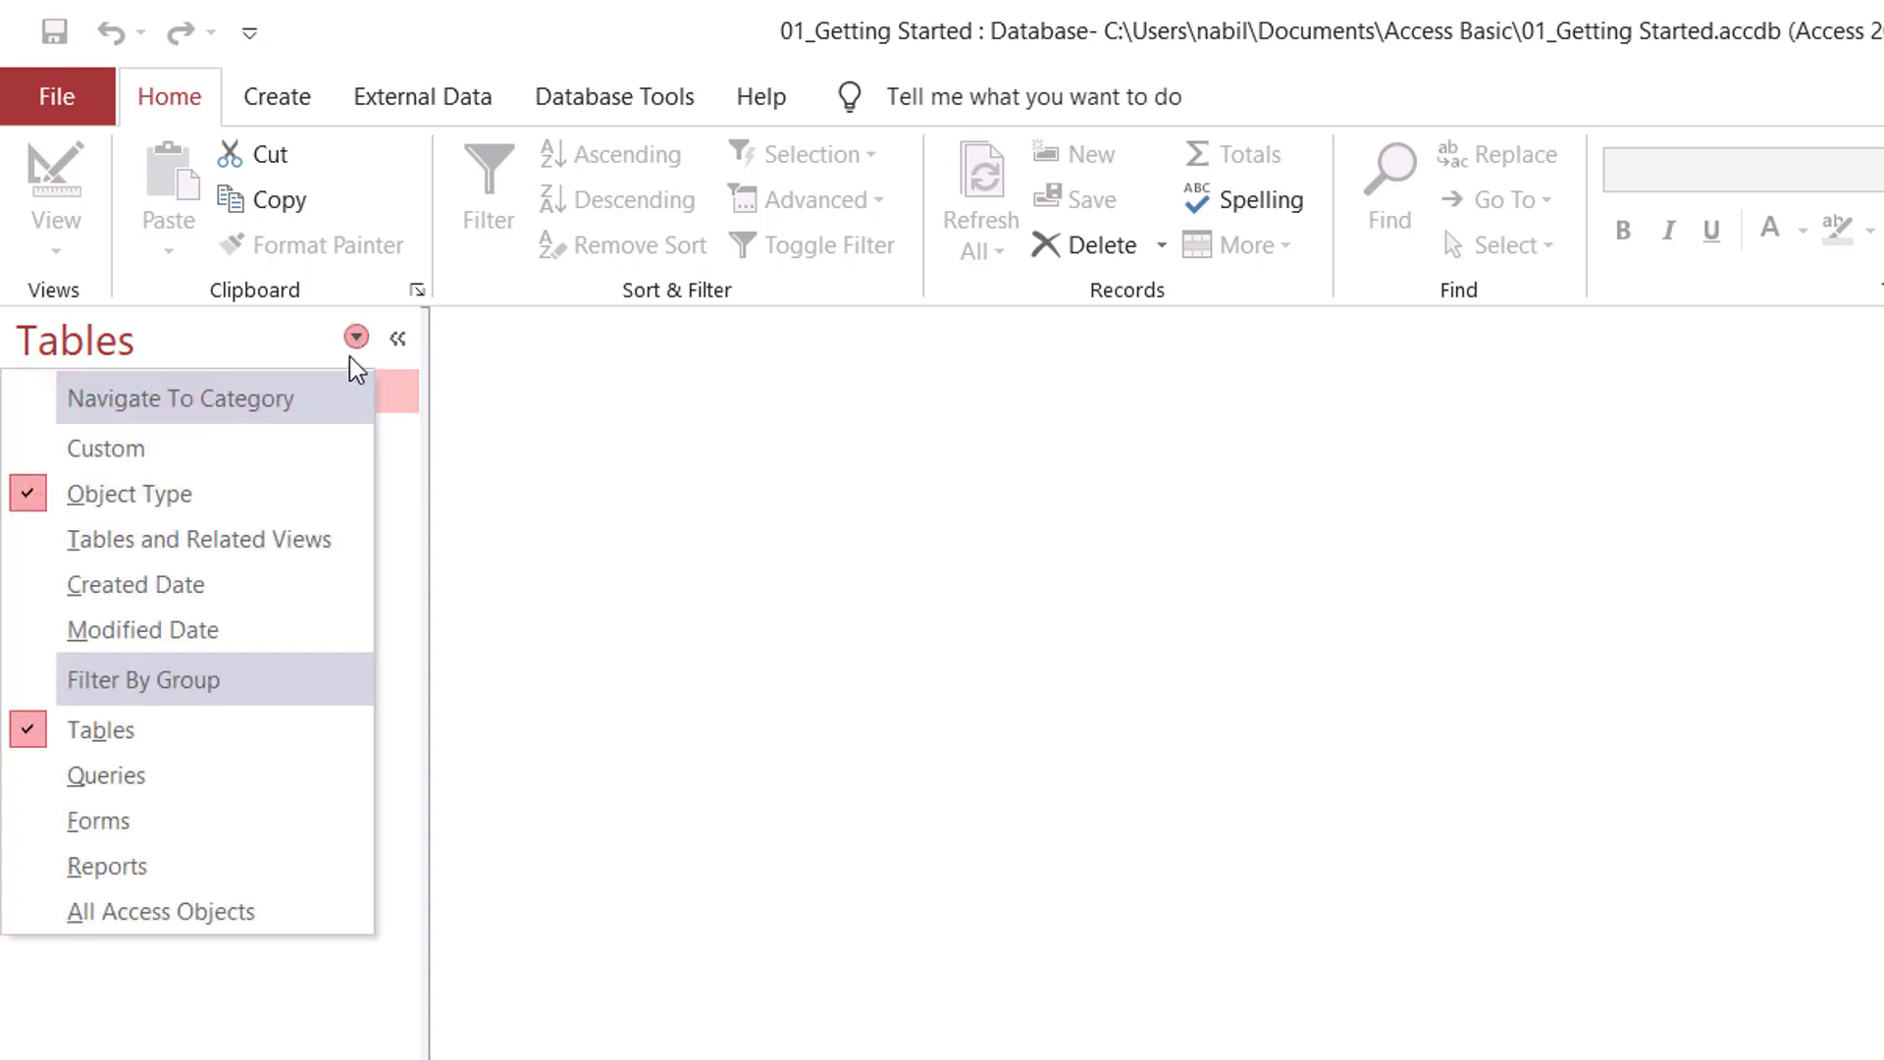
pyautogui.click(147, 778)
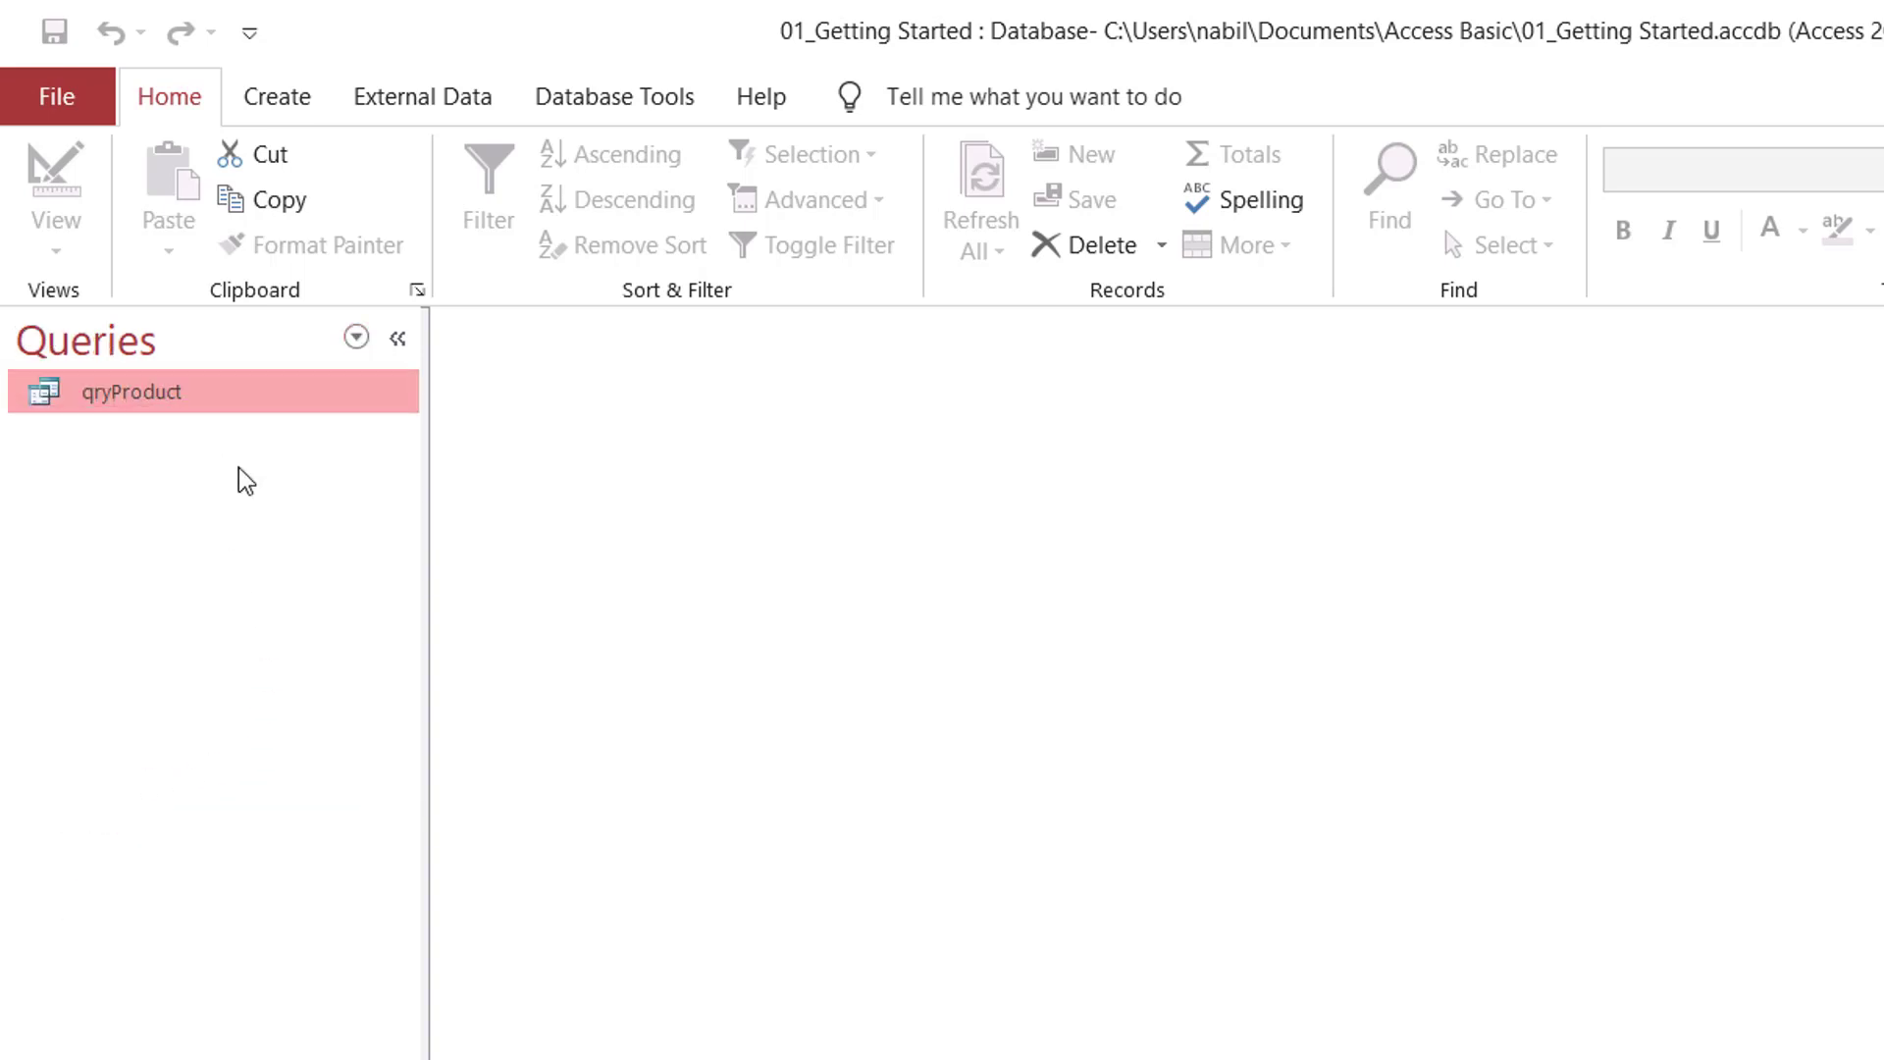
pyautogui.click(357, 338)
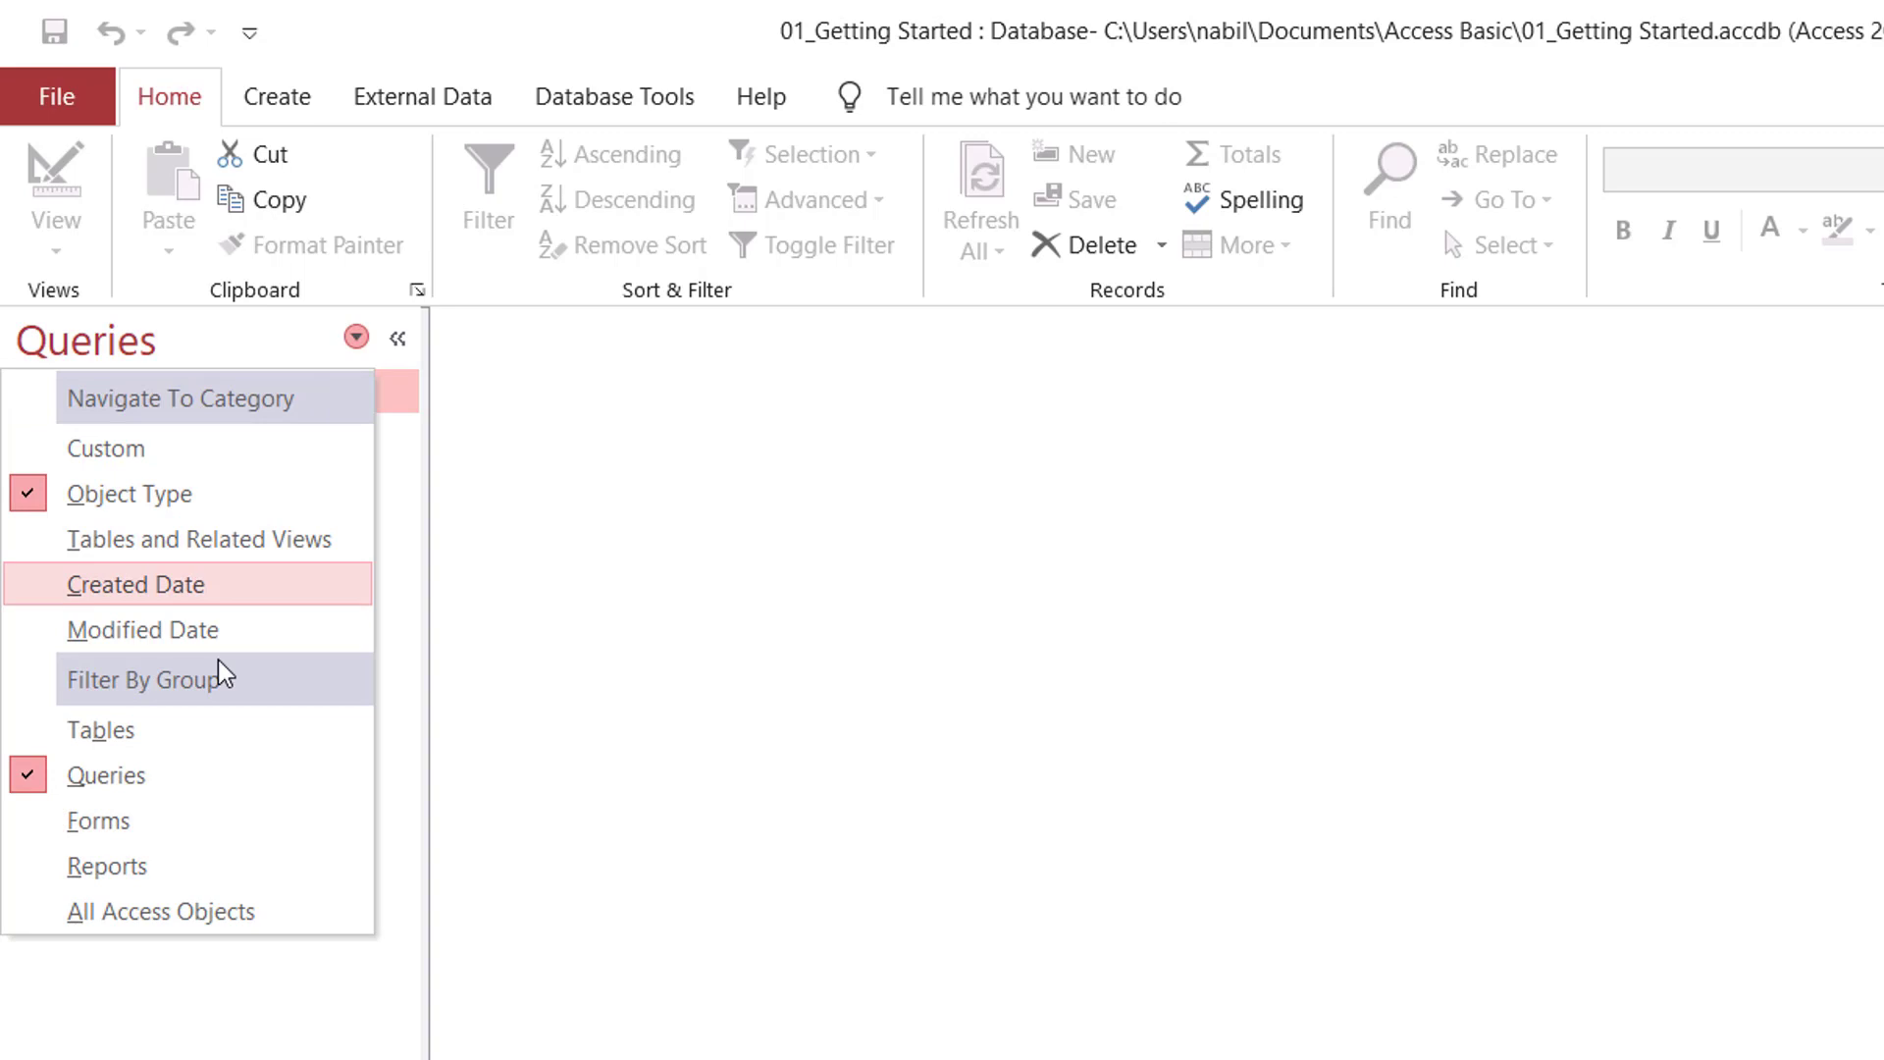
pyautogui.click(143, 821)
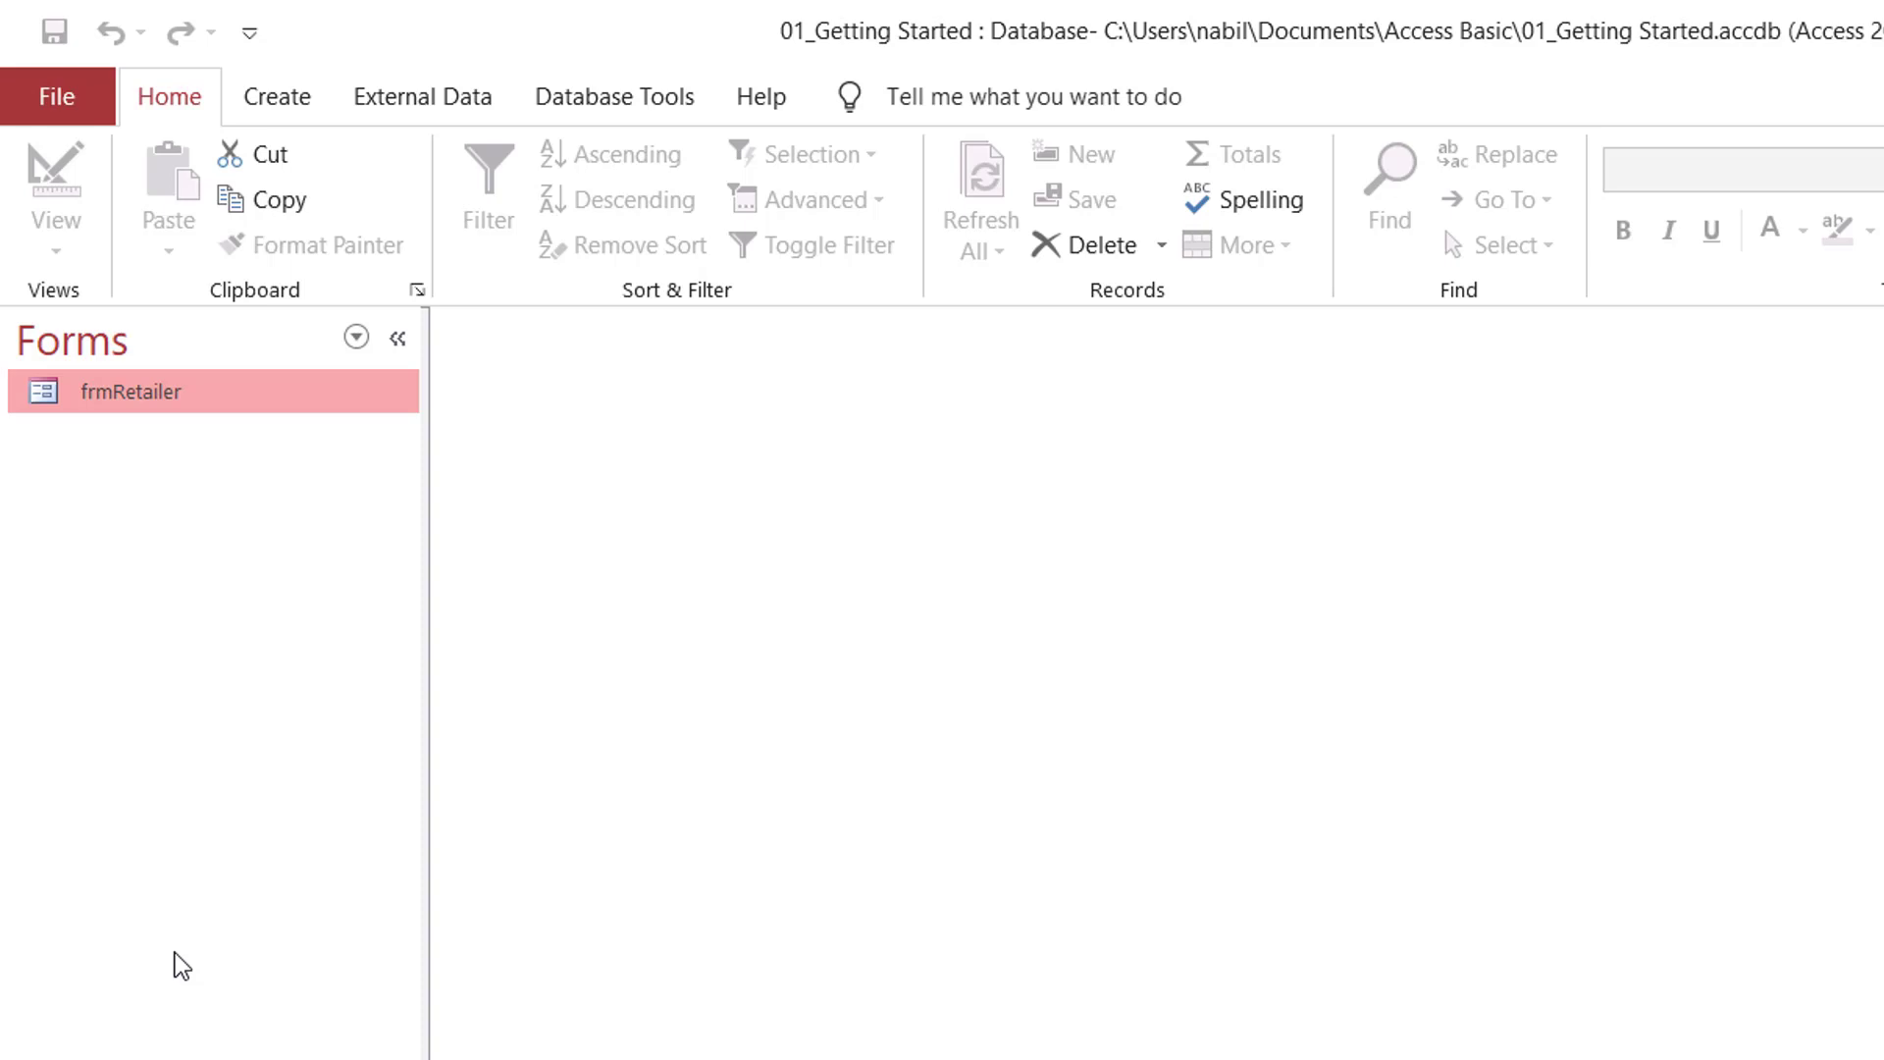
pyautogui.click(354, 337)
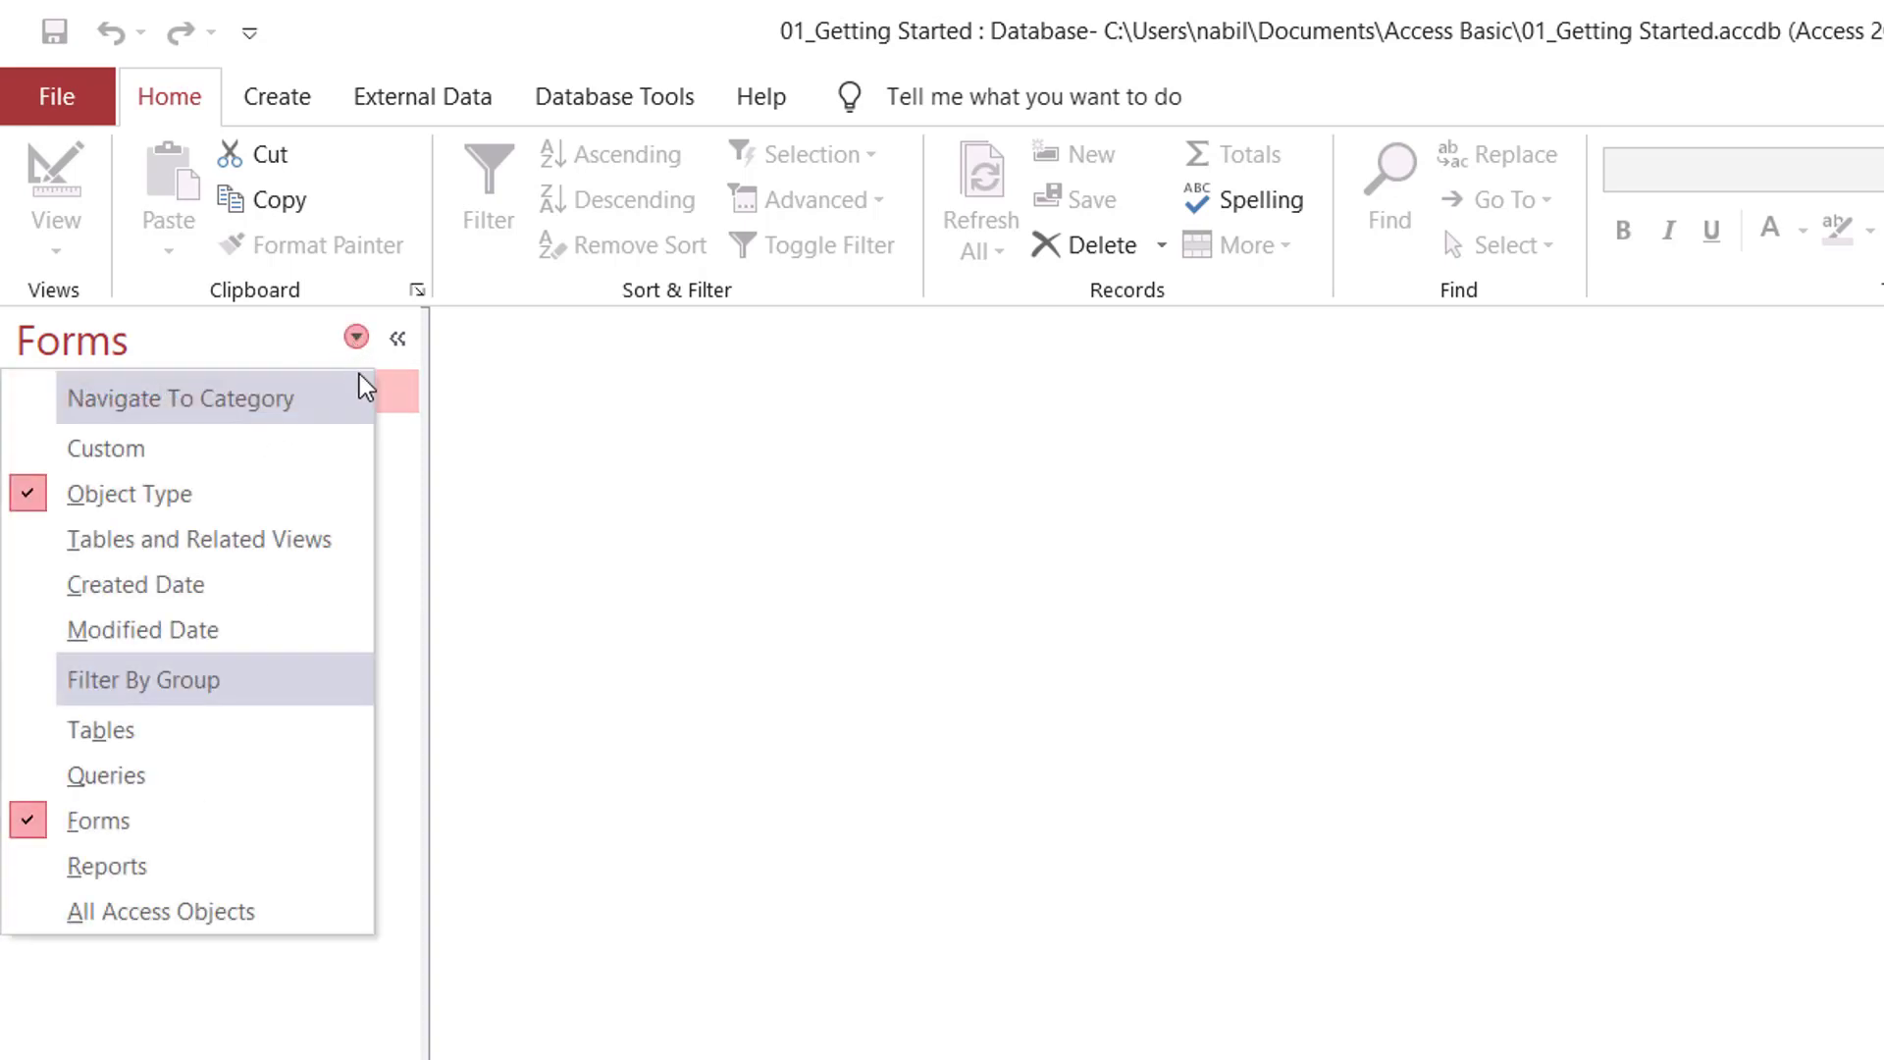
pyautogui.click(176, 923)
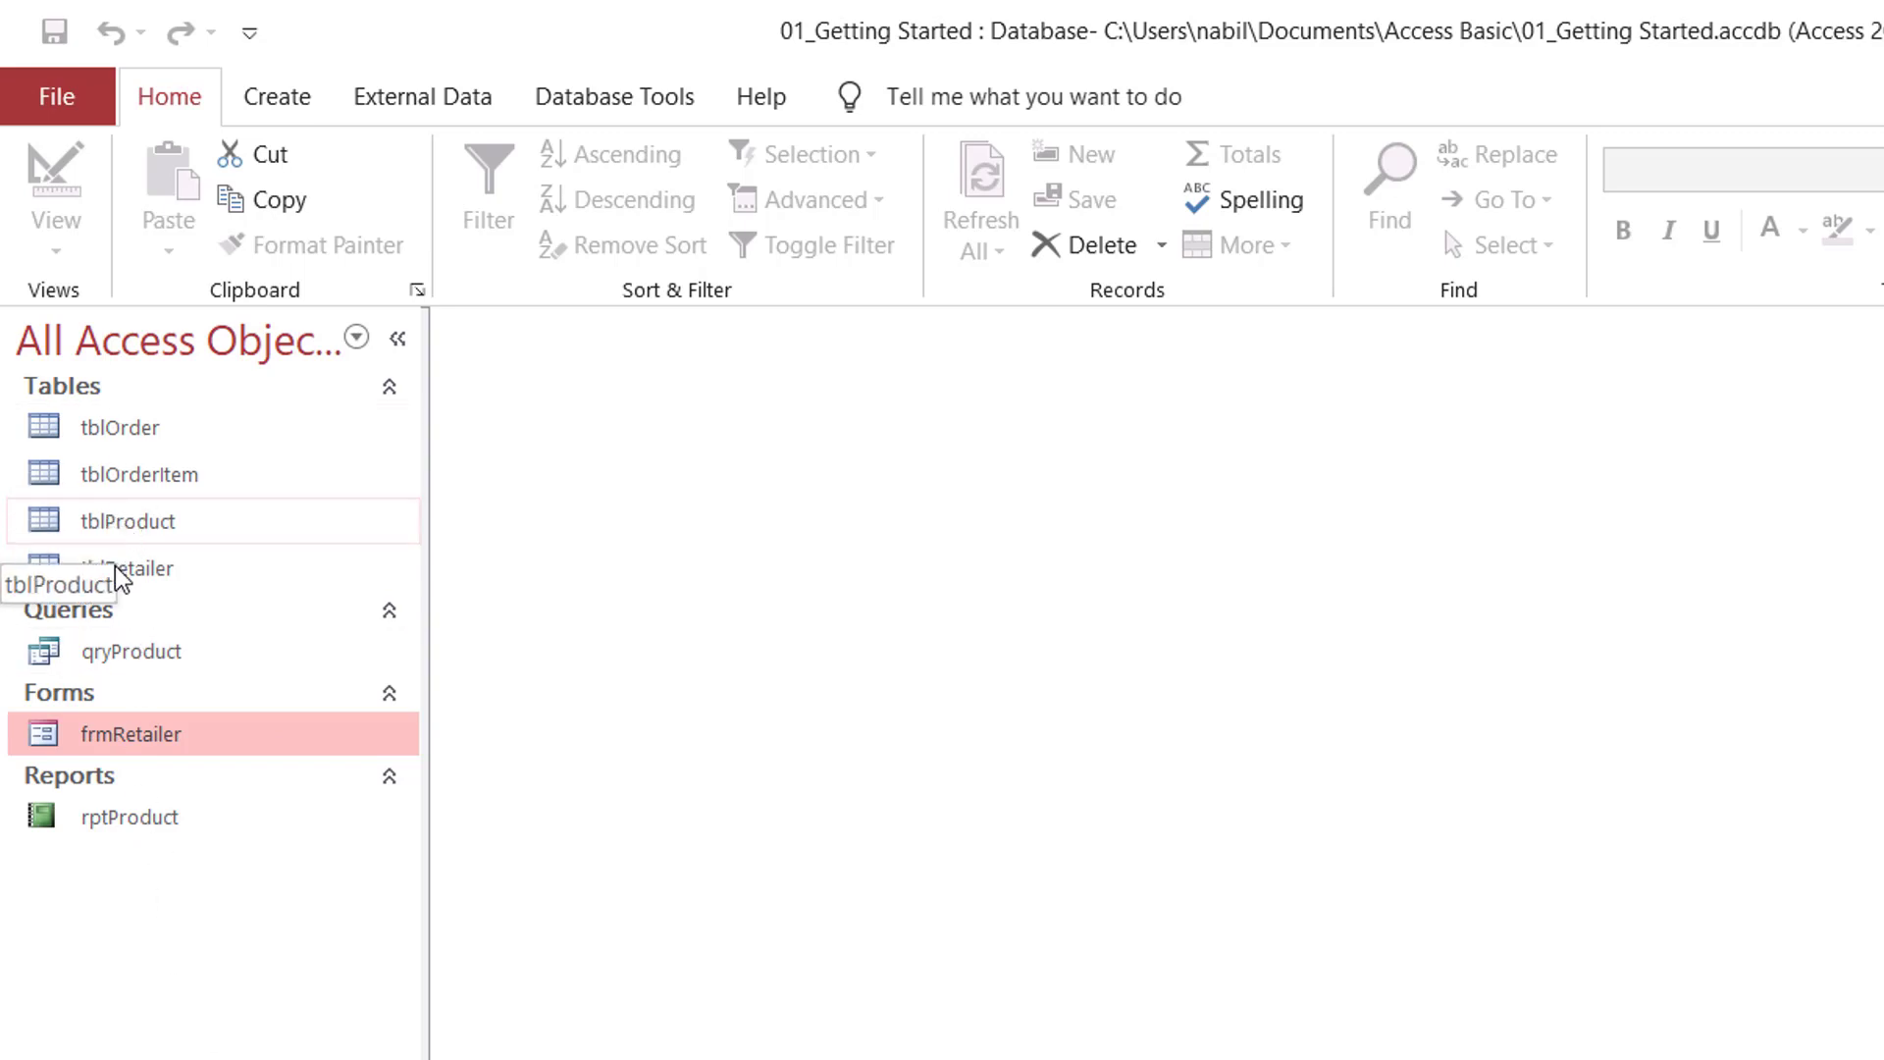
# Open tblOrder and then tblRetailer as datasheets in their own tabs
pyautogui.click(124, 434)
pyautogui.doubleClick(124, 434)
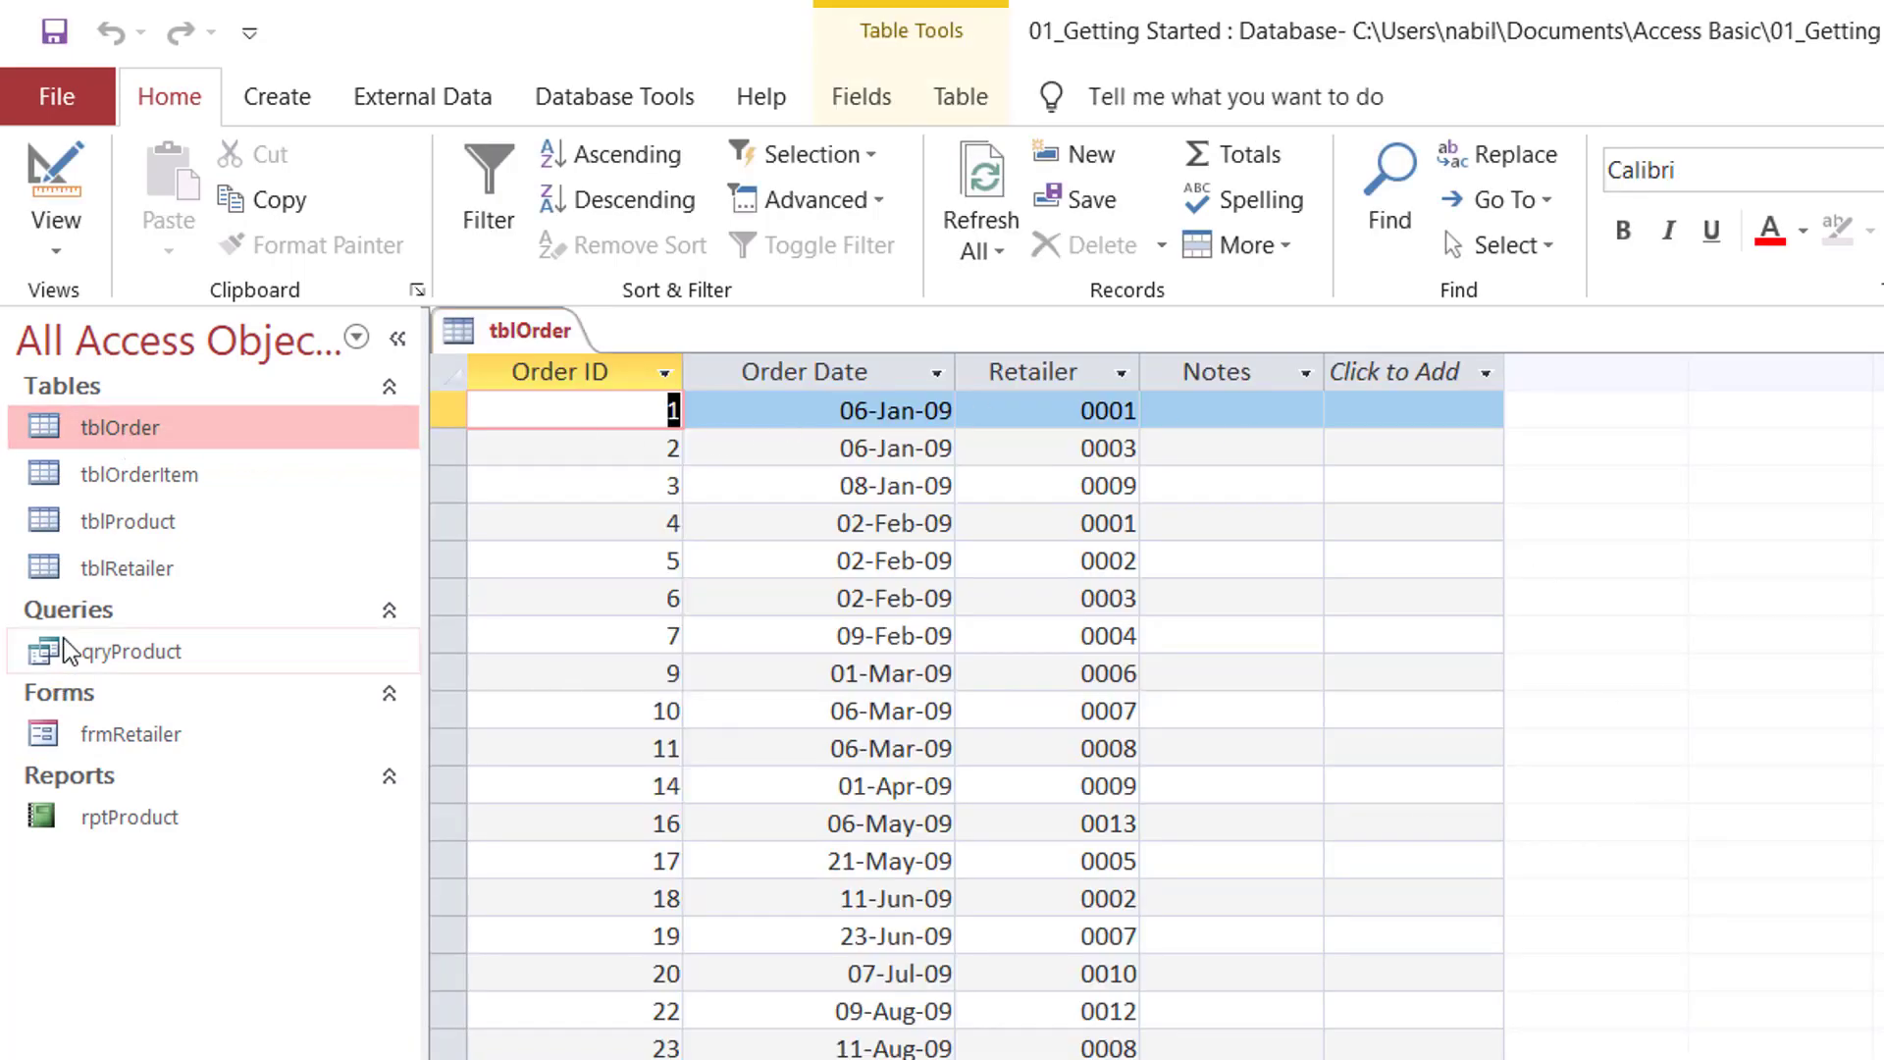
pyautogui.rightClick(114, 570)
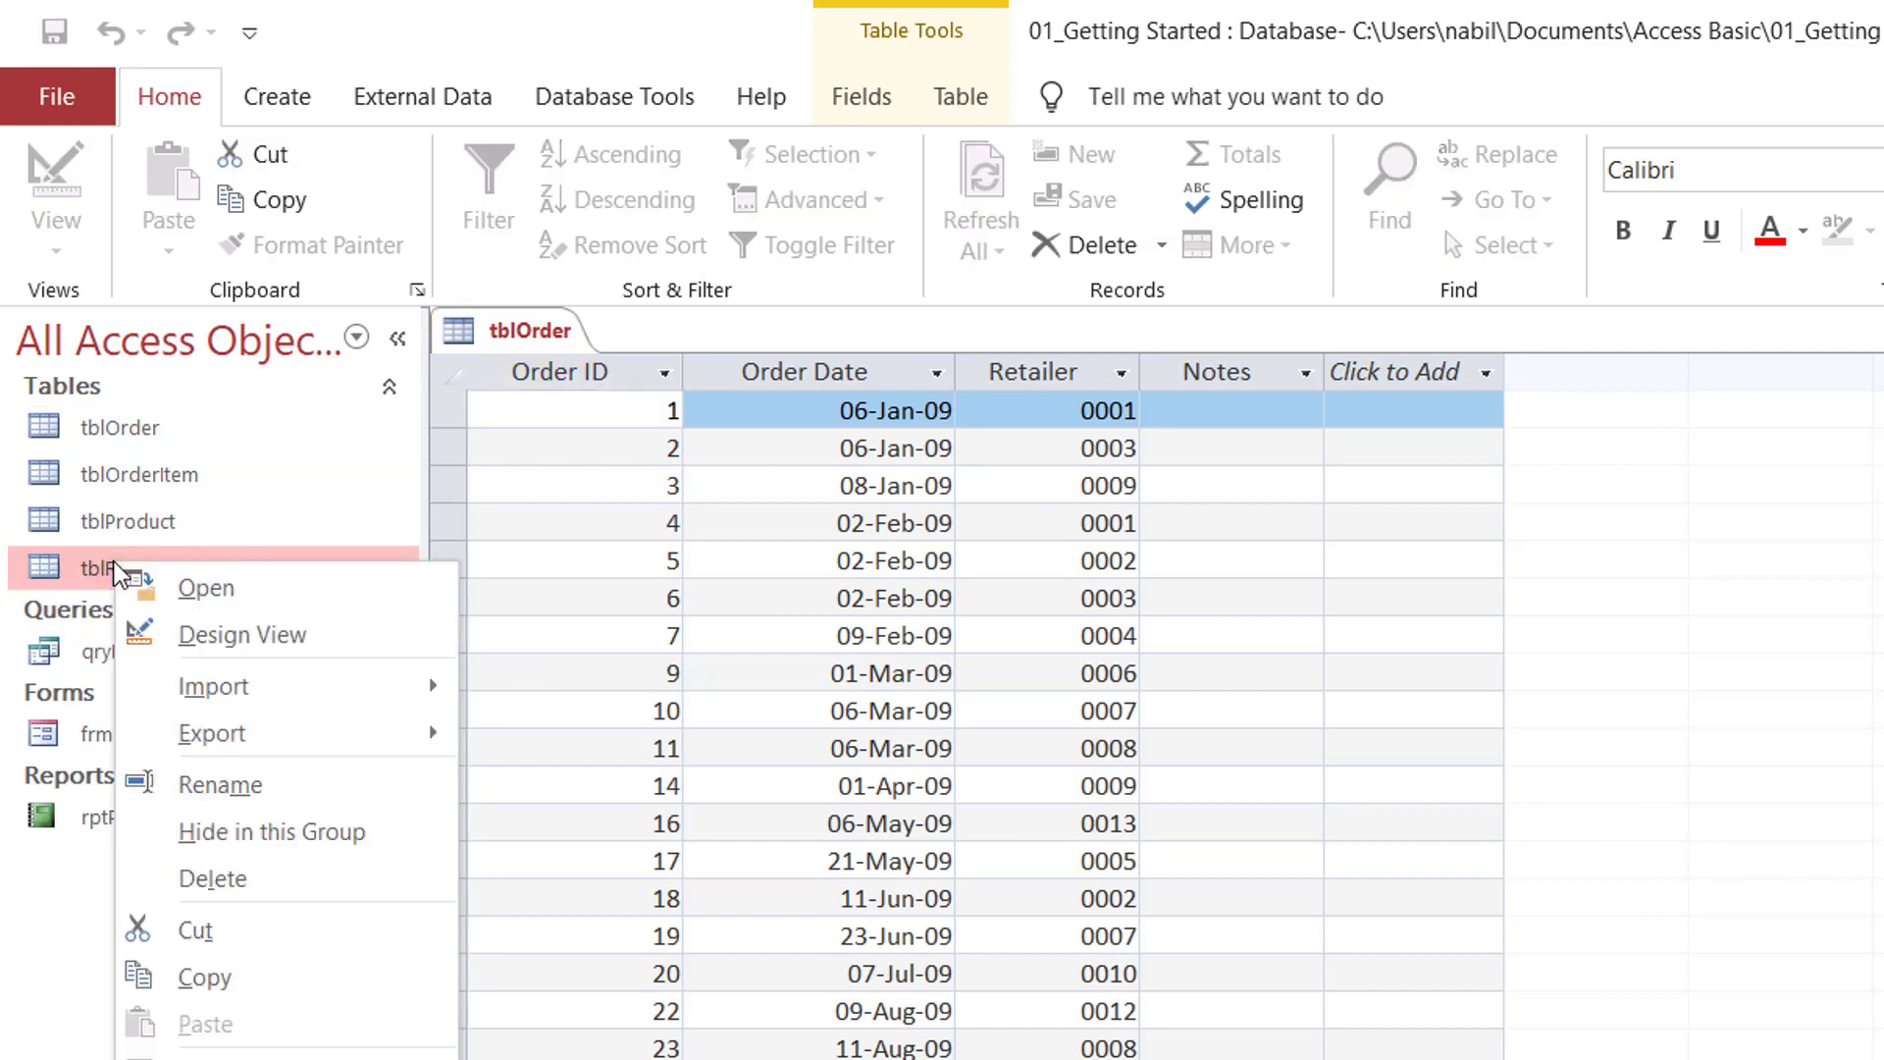
pyautogui.click(207, 587)
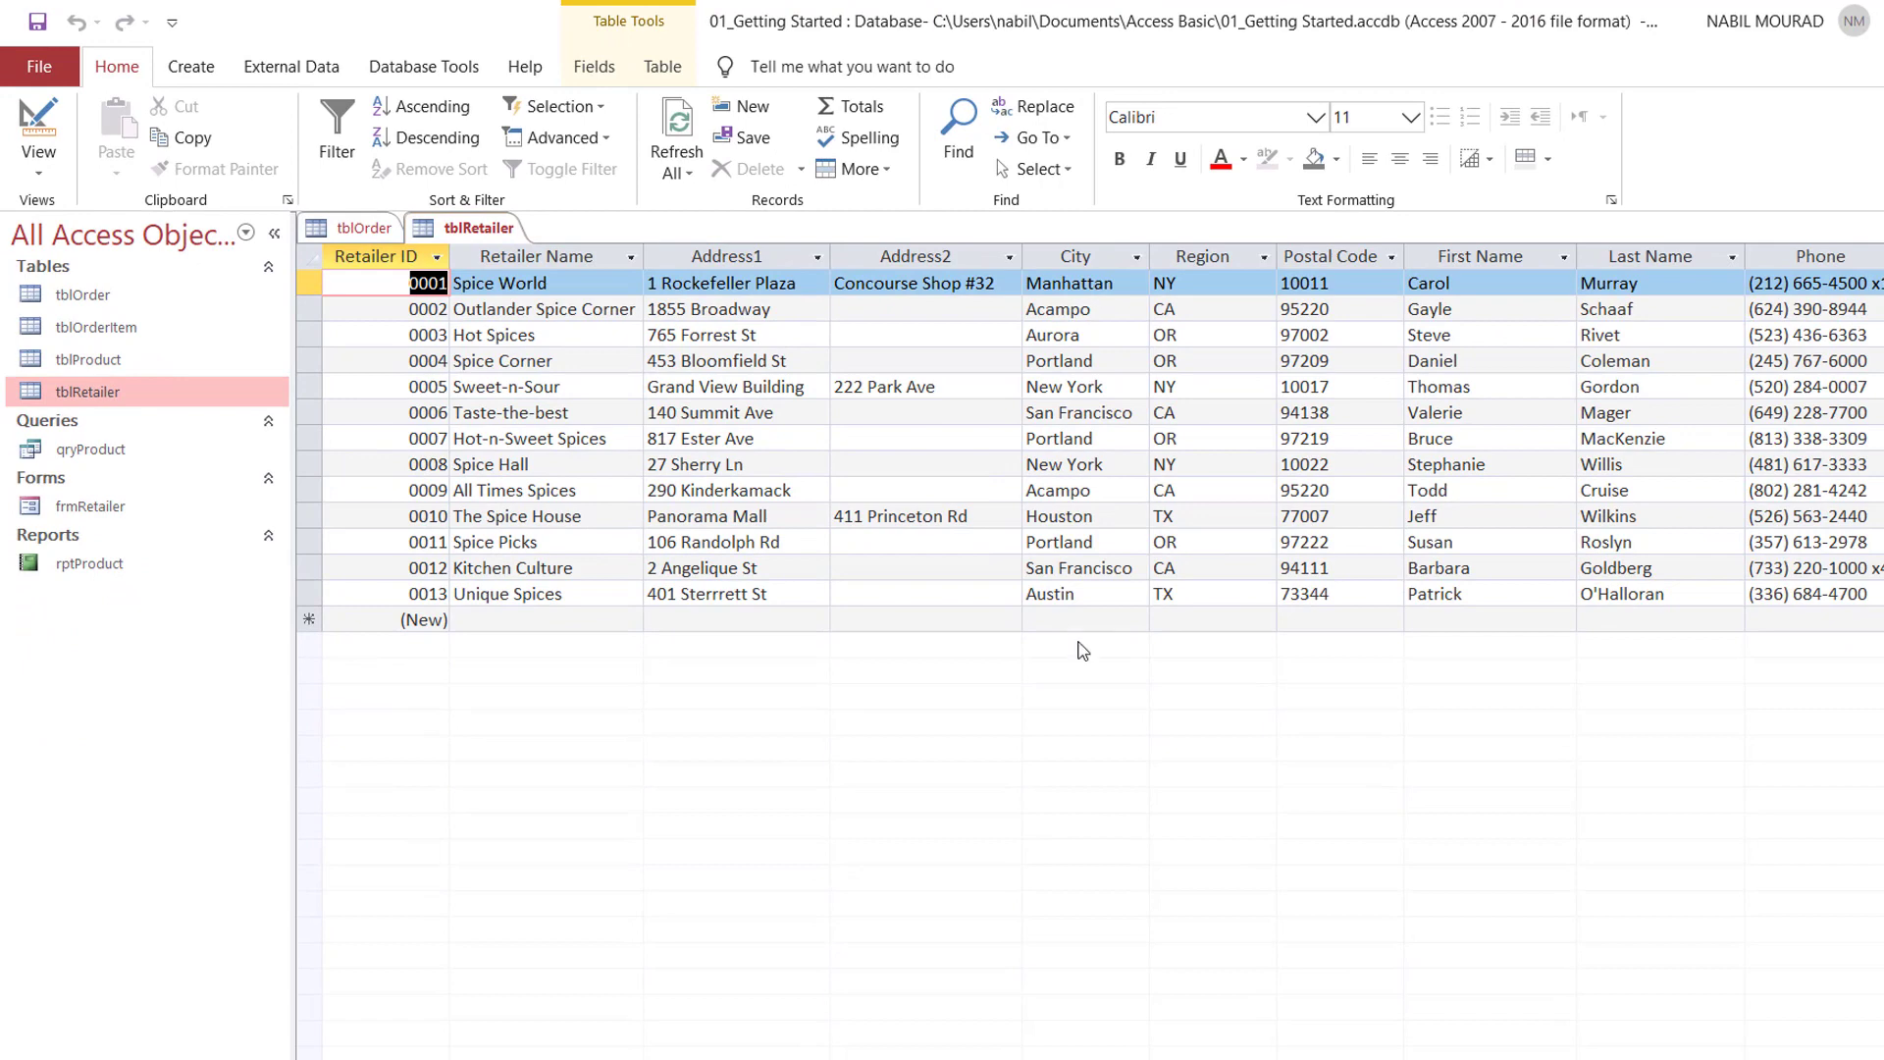
pyautogui.click(1103, 251)
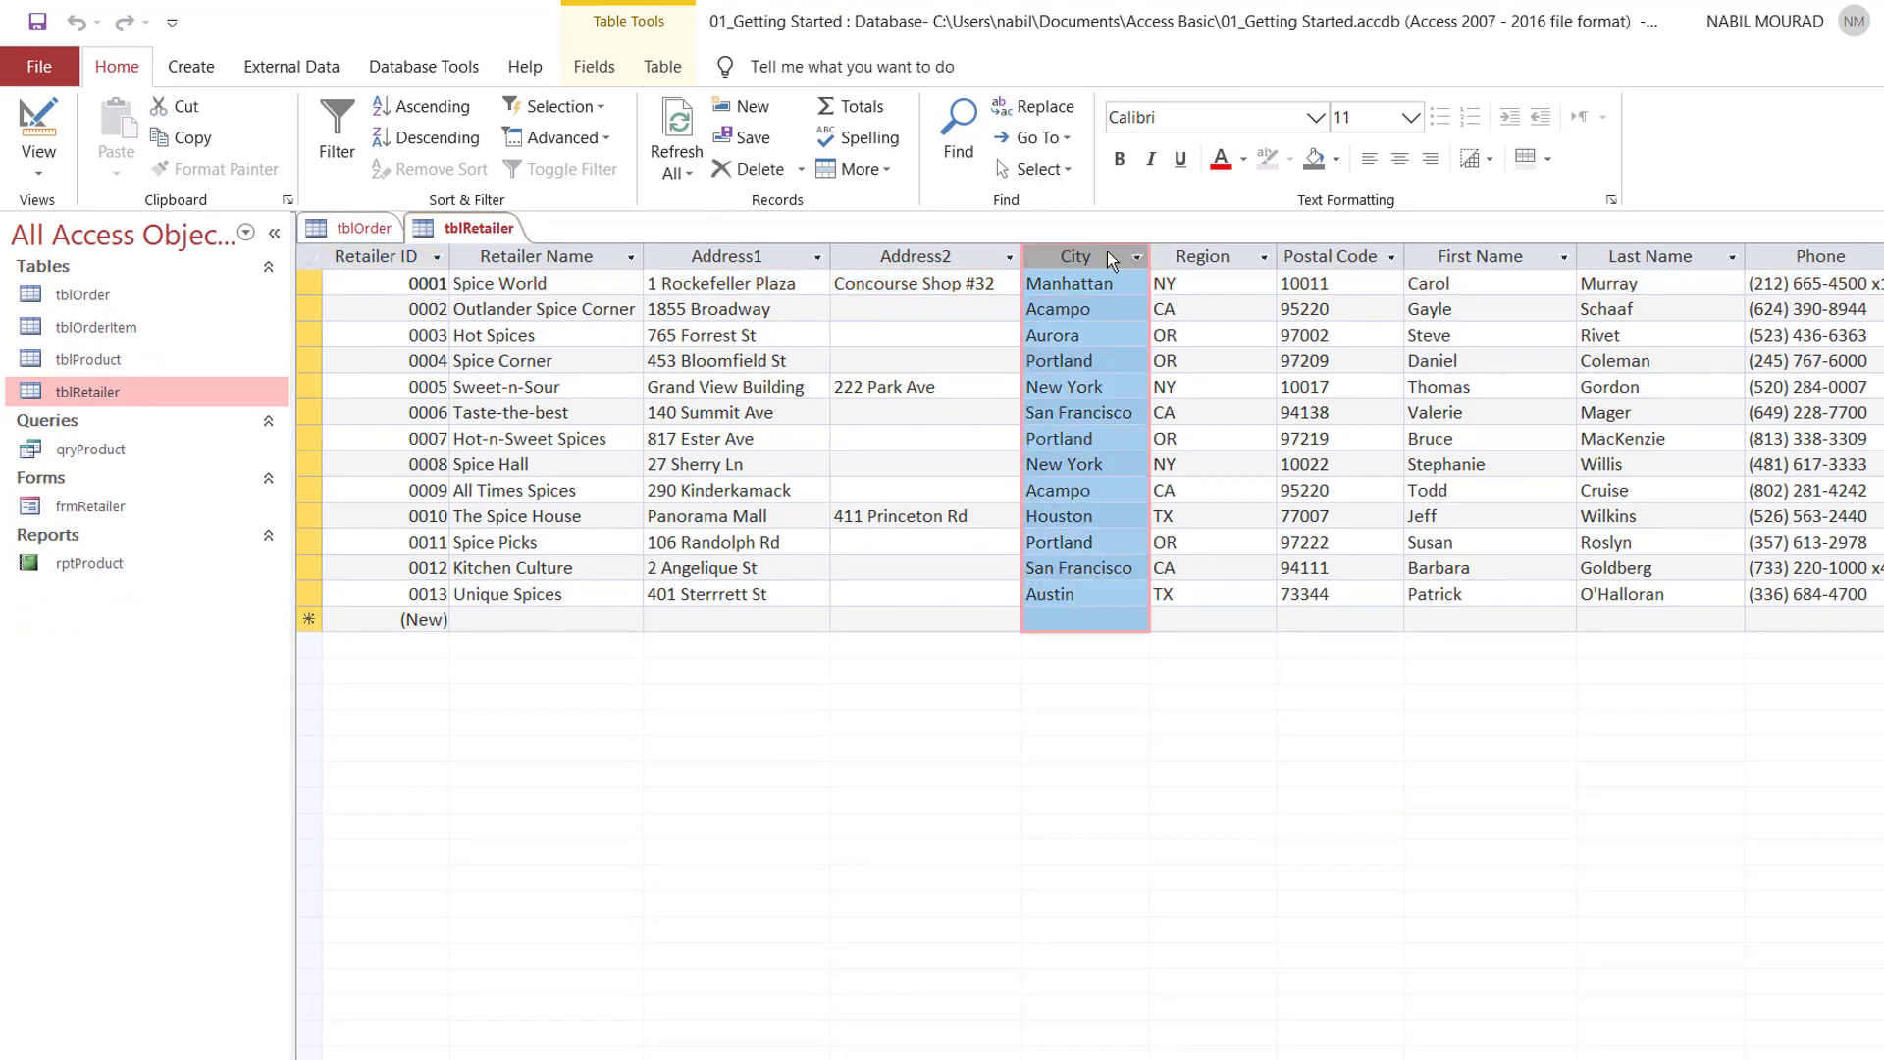
pyautogui.click(1206, 251)
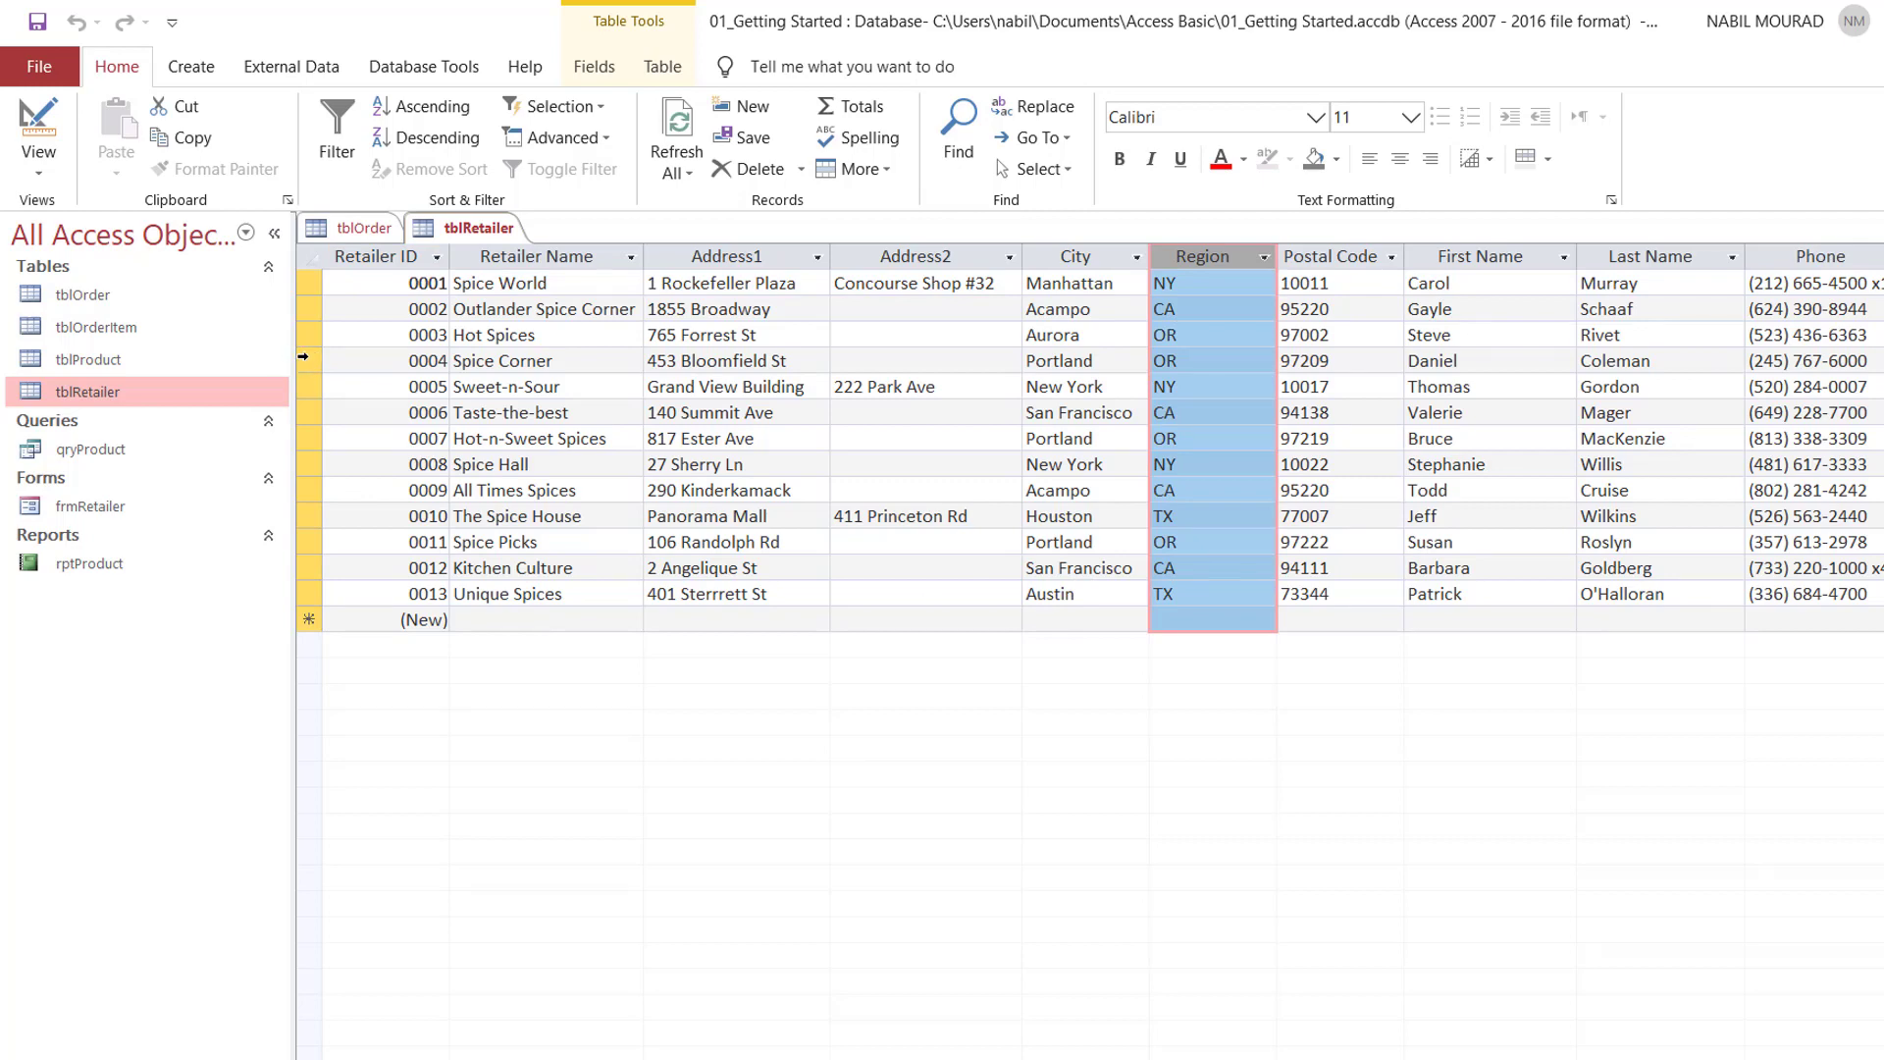
pyautogui.click(308, 360)
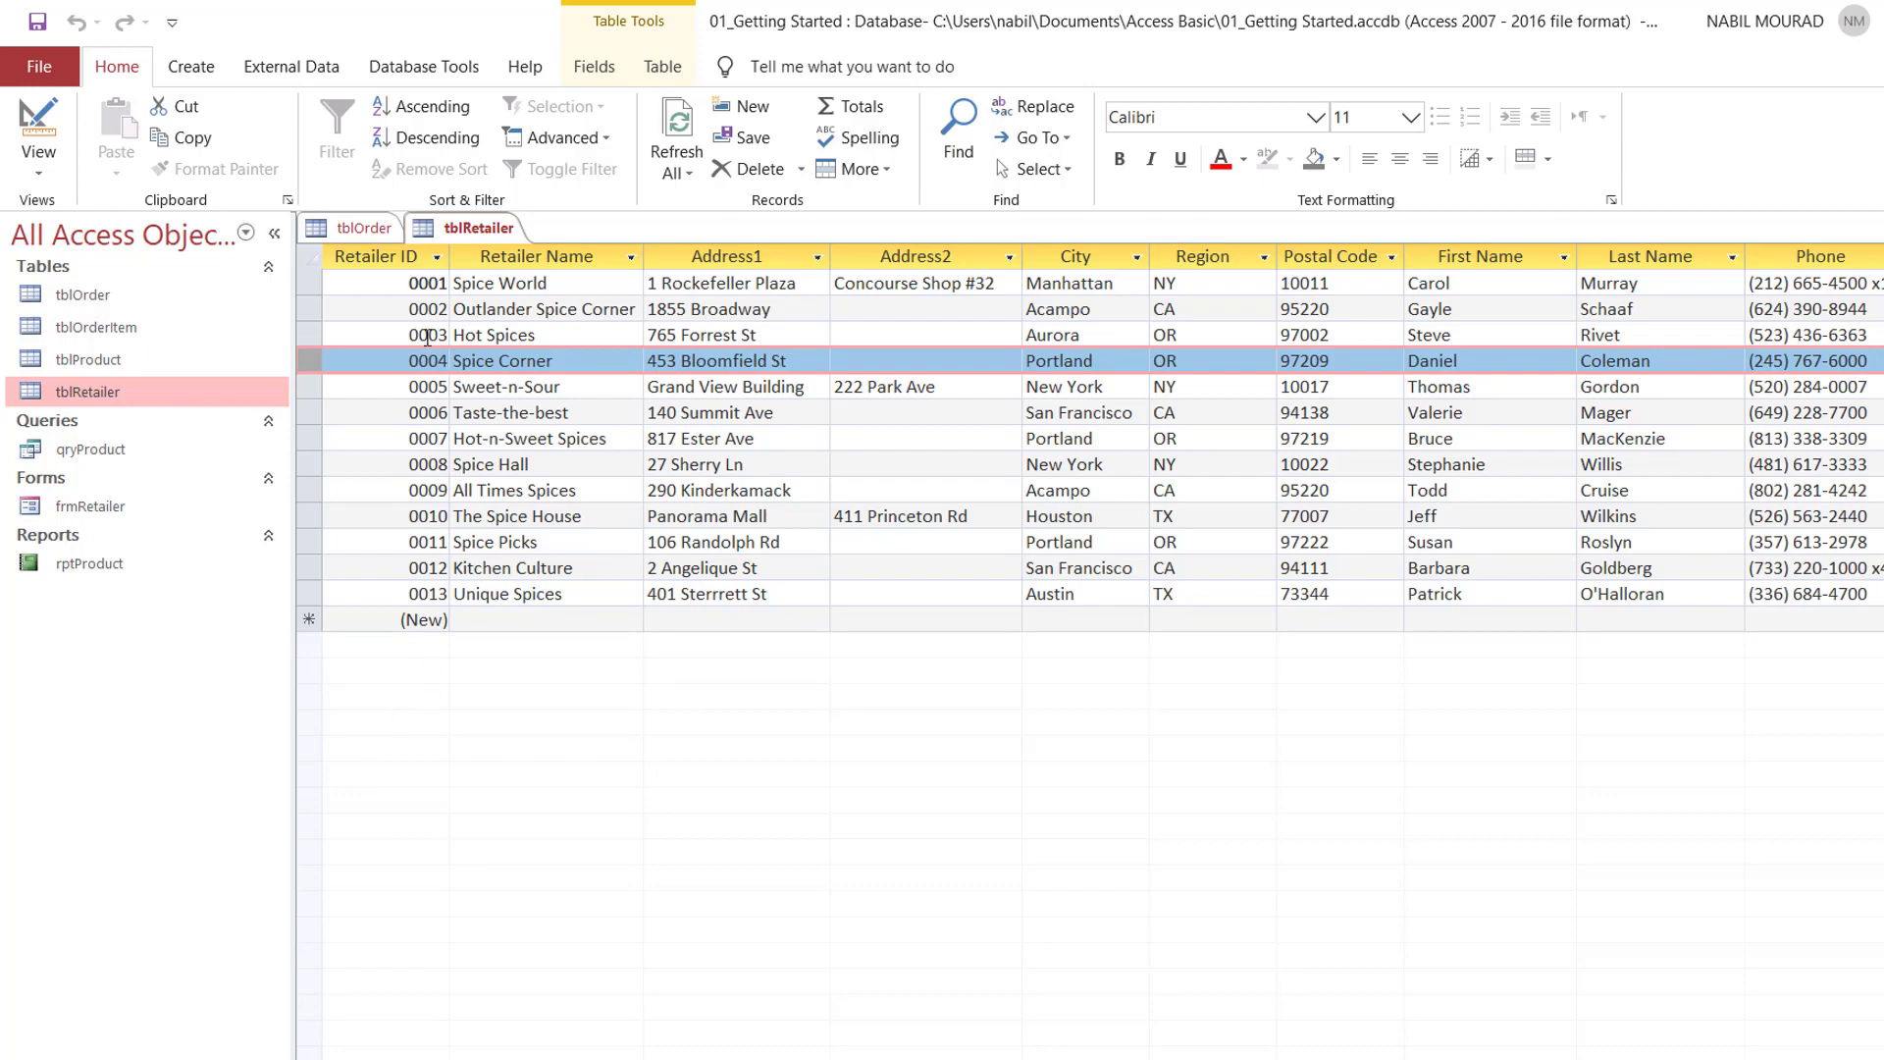
pyautogui.click(397, 256)
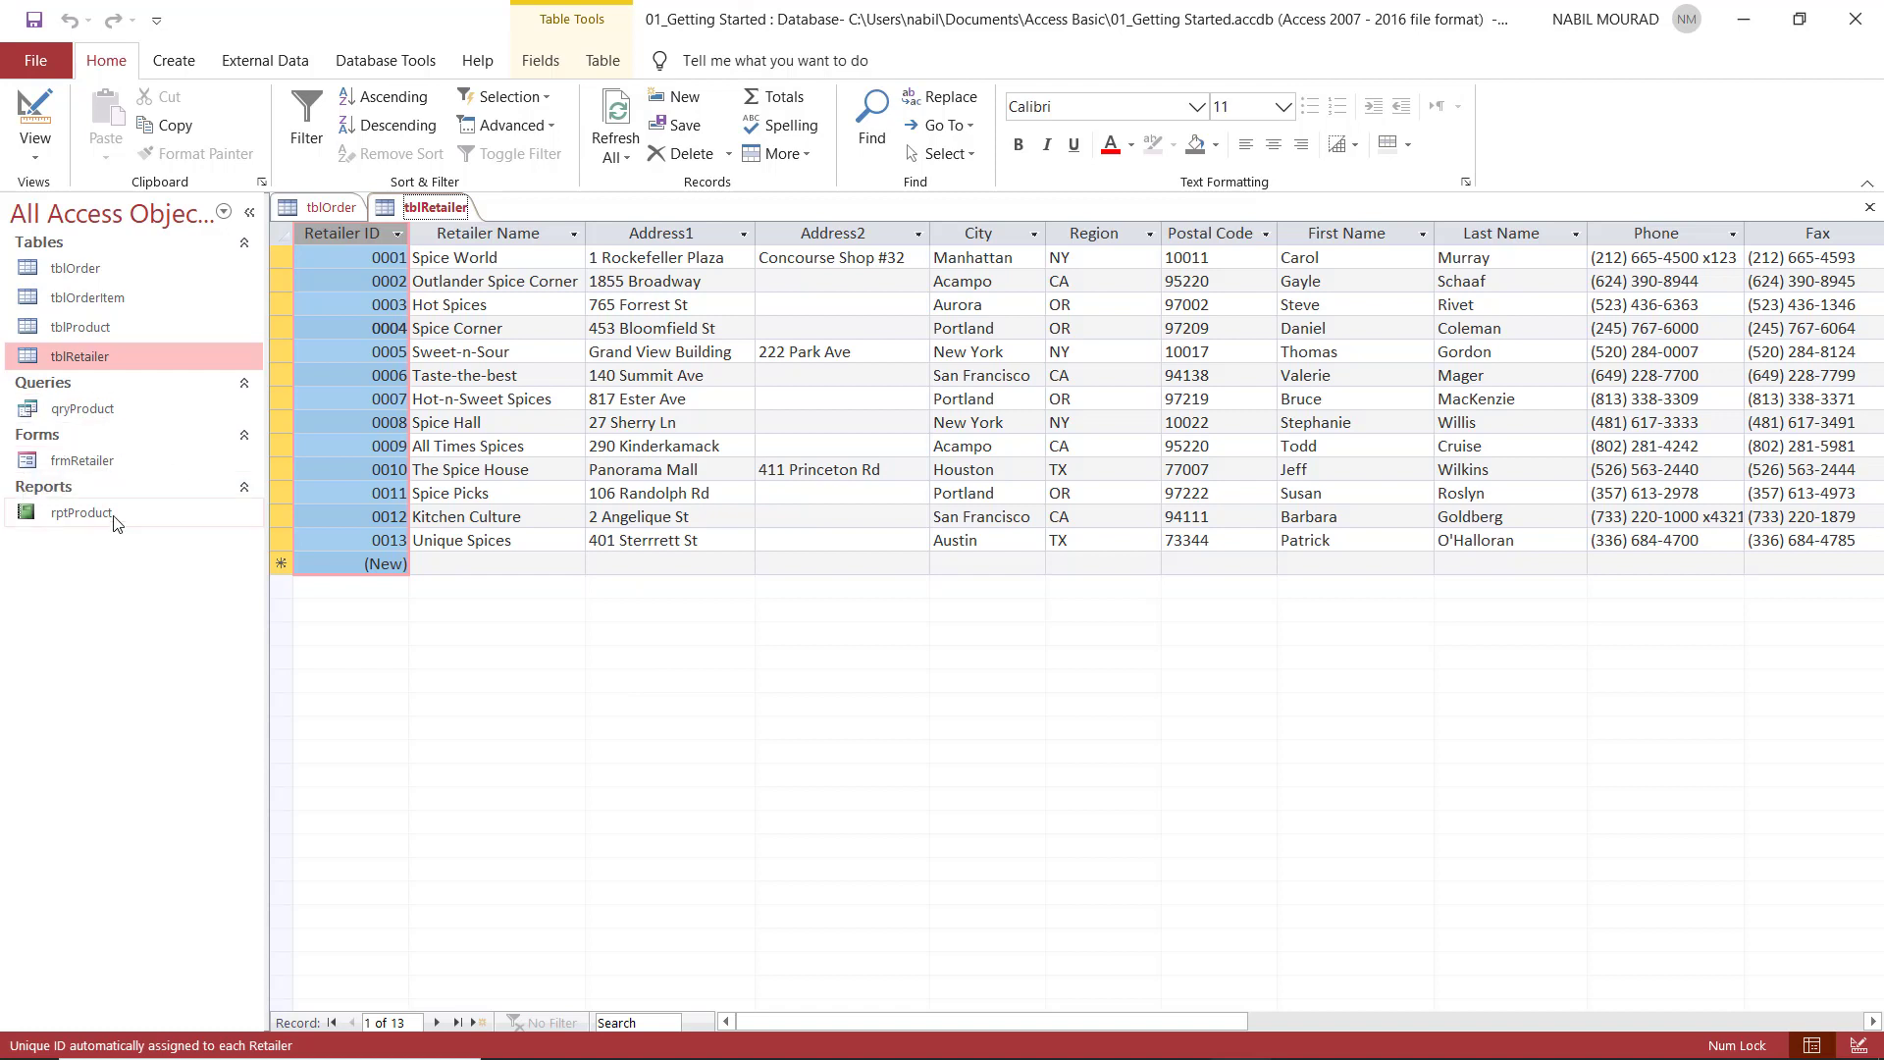
# Open frmRetailer and step forward three records, then back to the first record
pyautogui.doubleClick(178, 468)
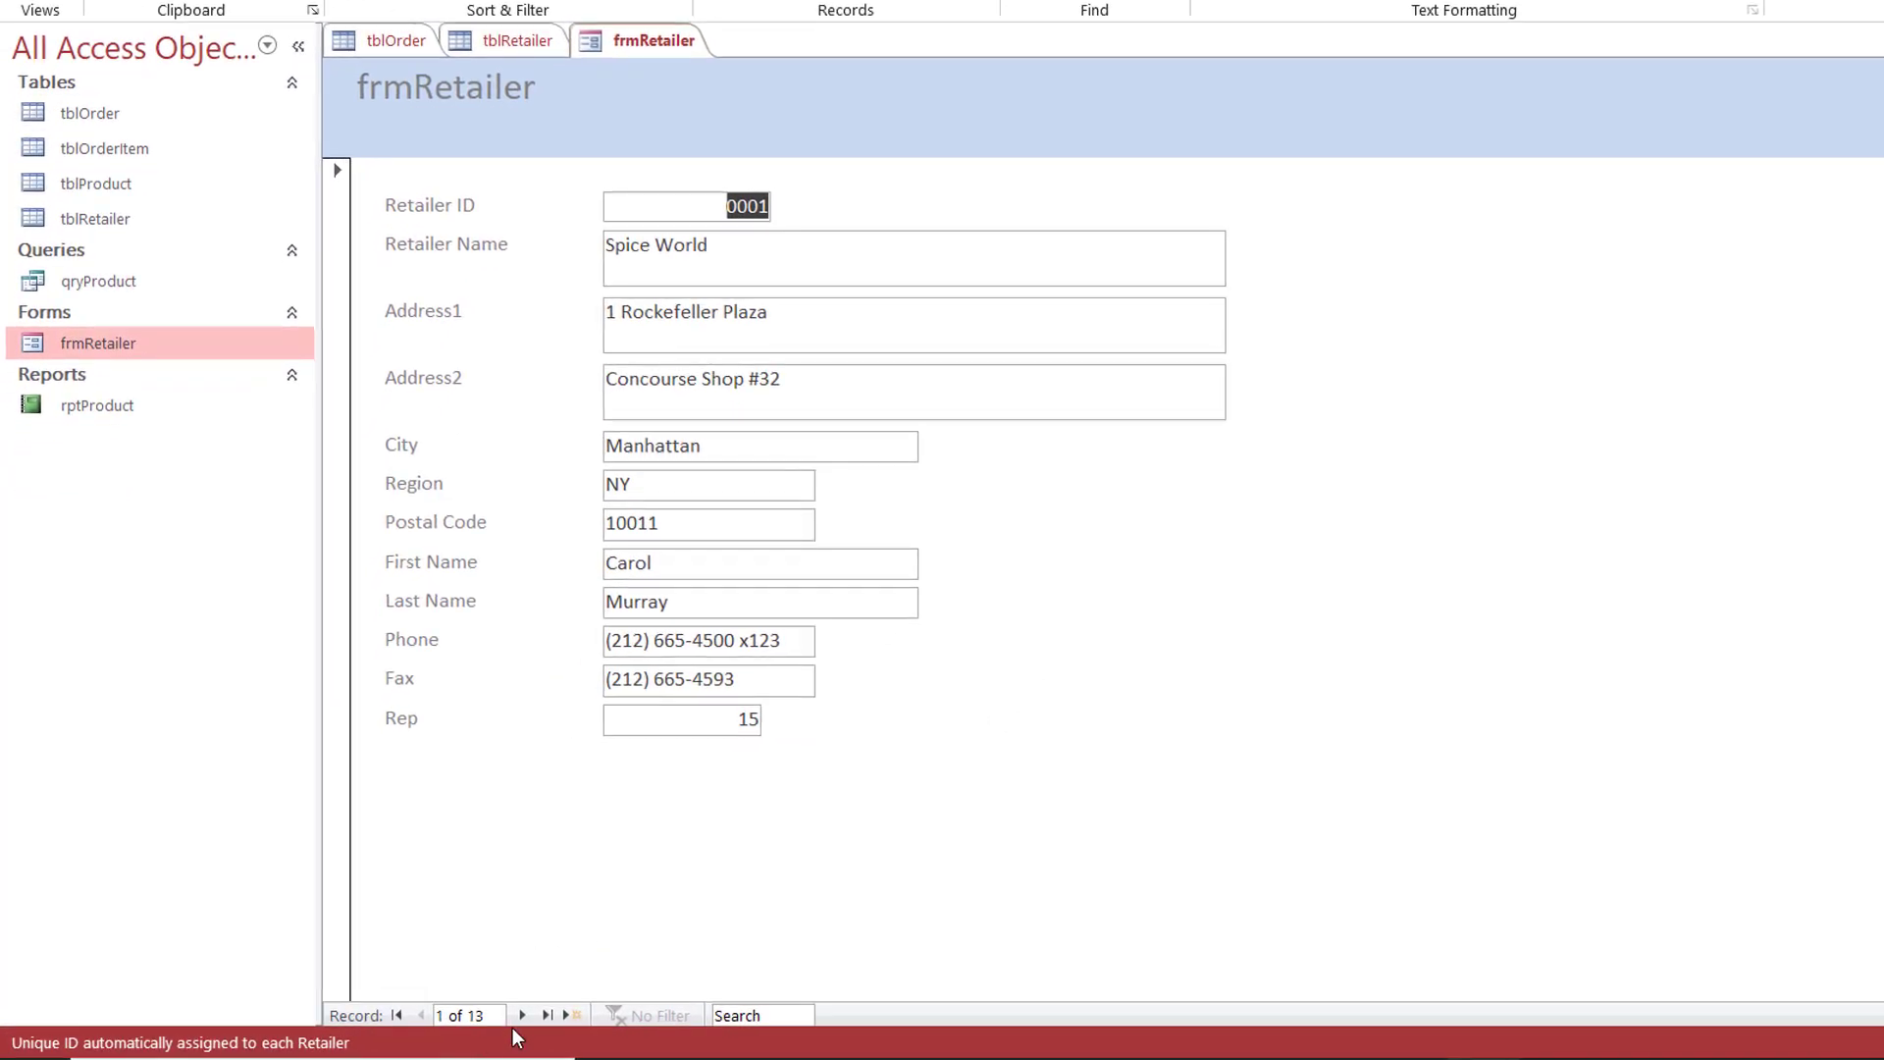
pyautogui.click(520, 1016)
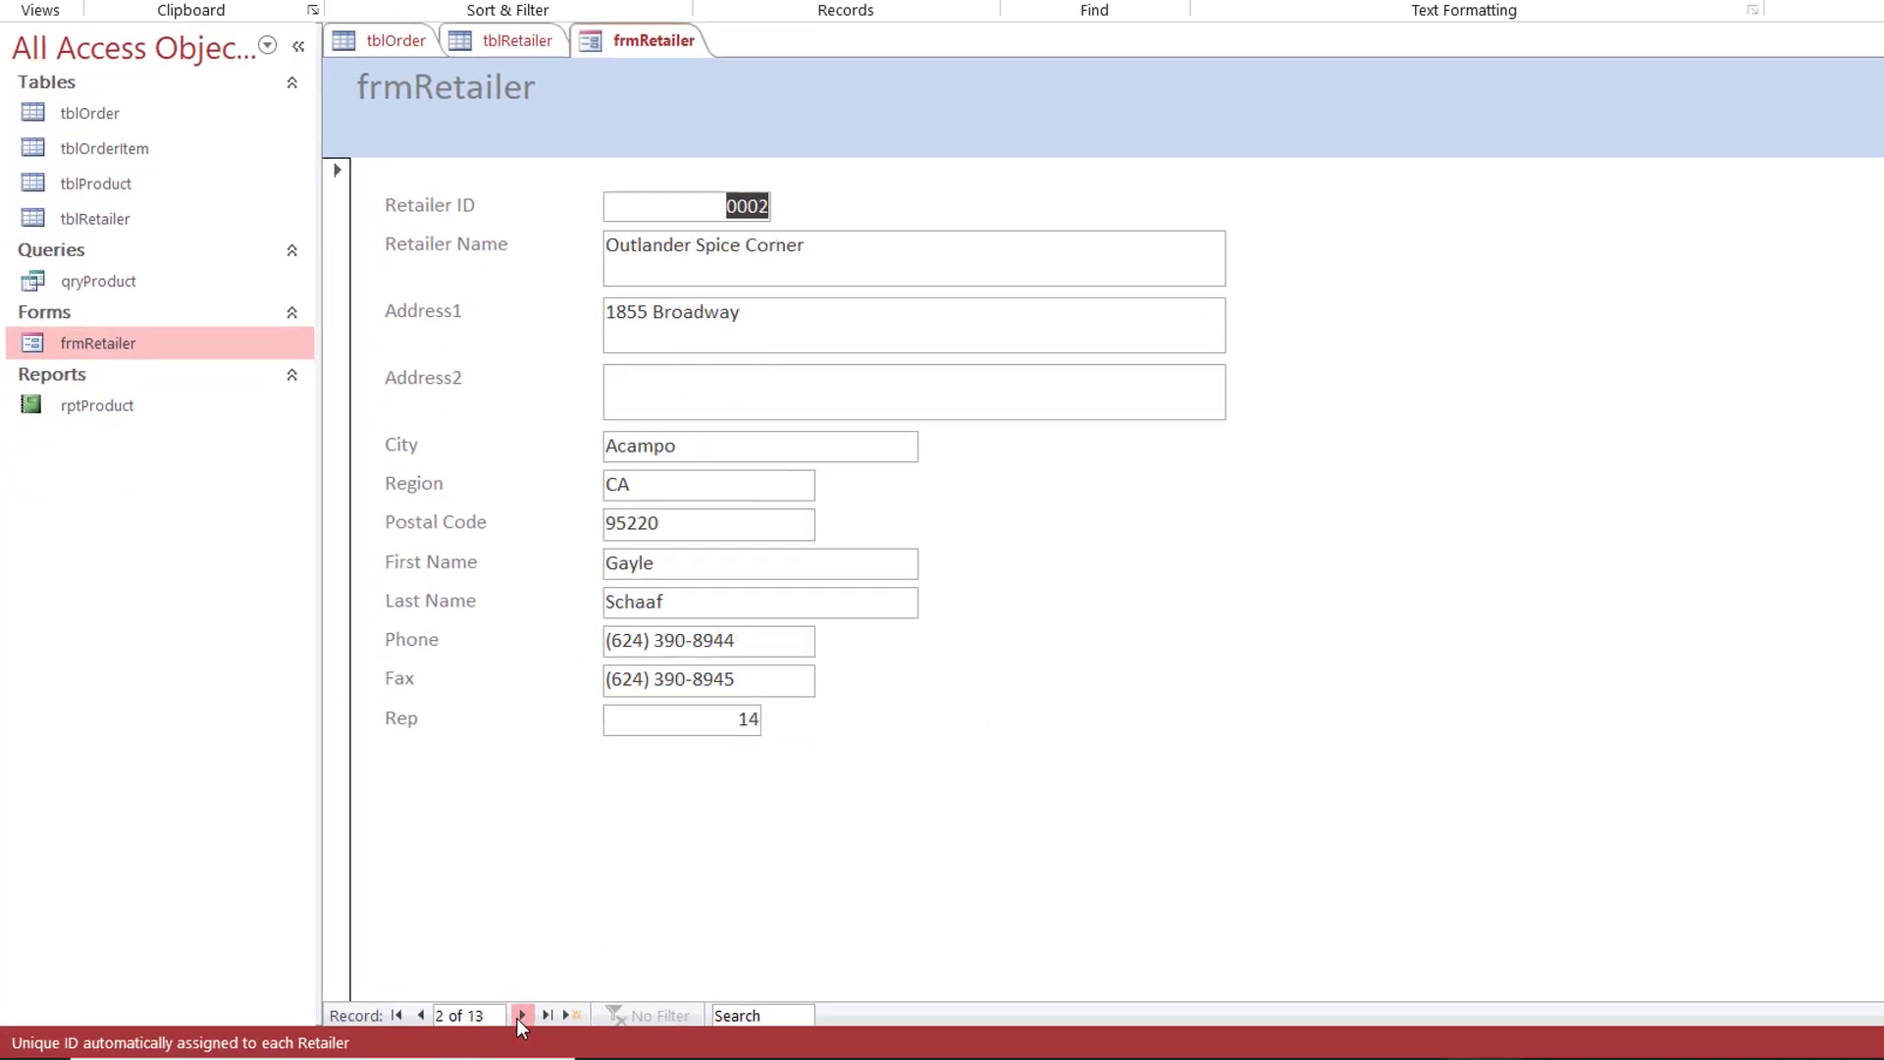
pyautogui.click(521, 1016)
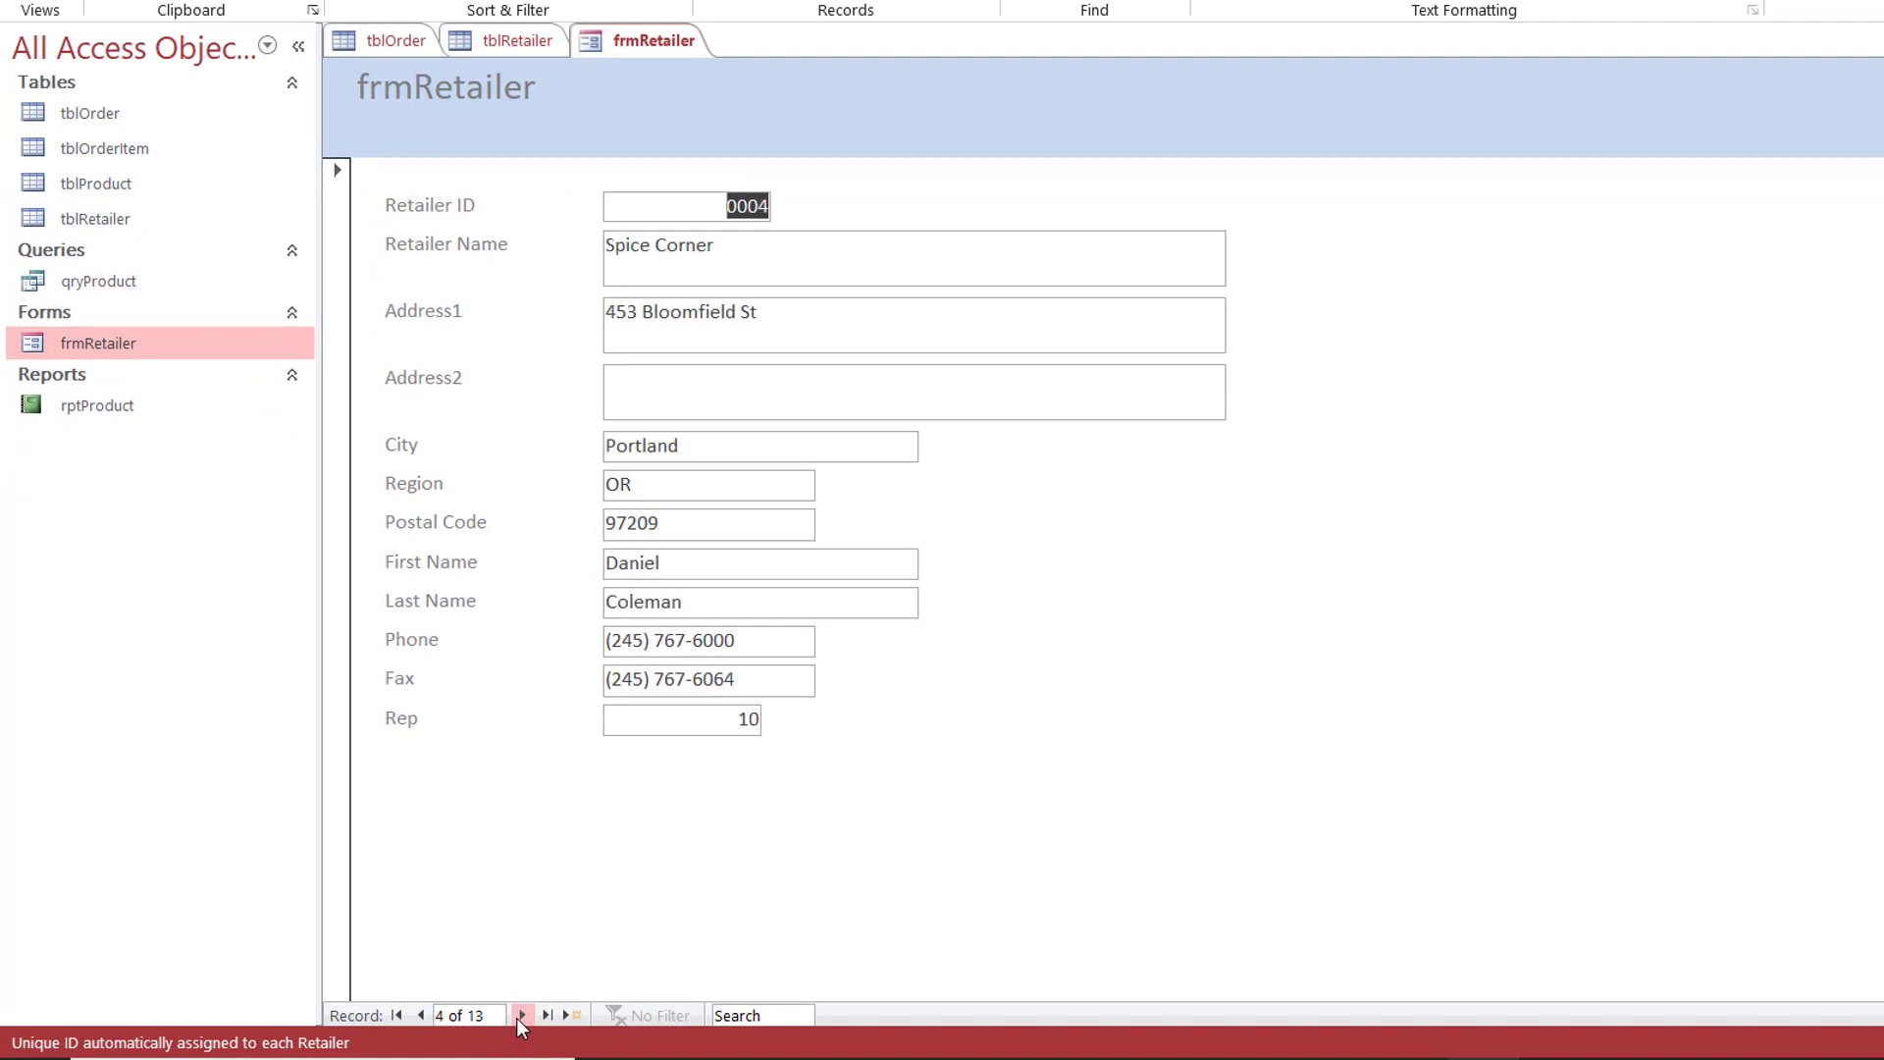
pyautogui.click(520, 1016)
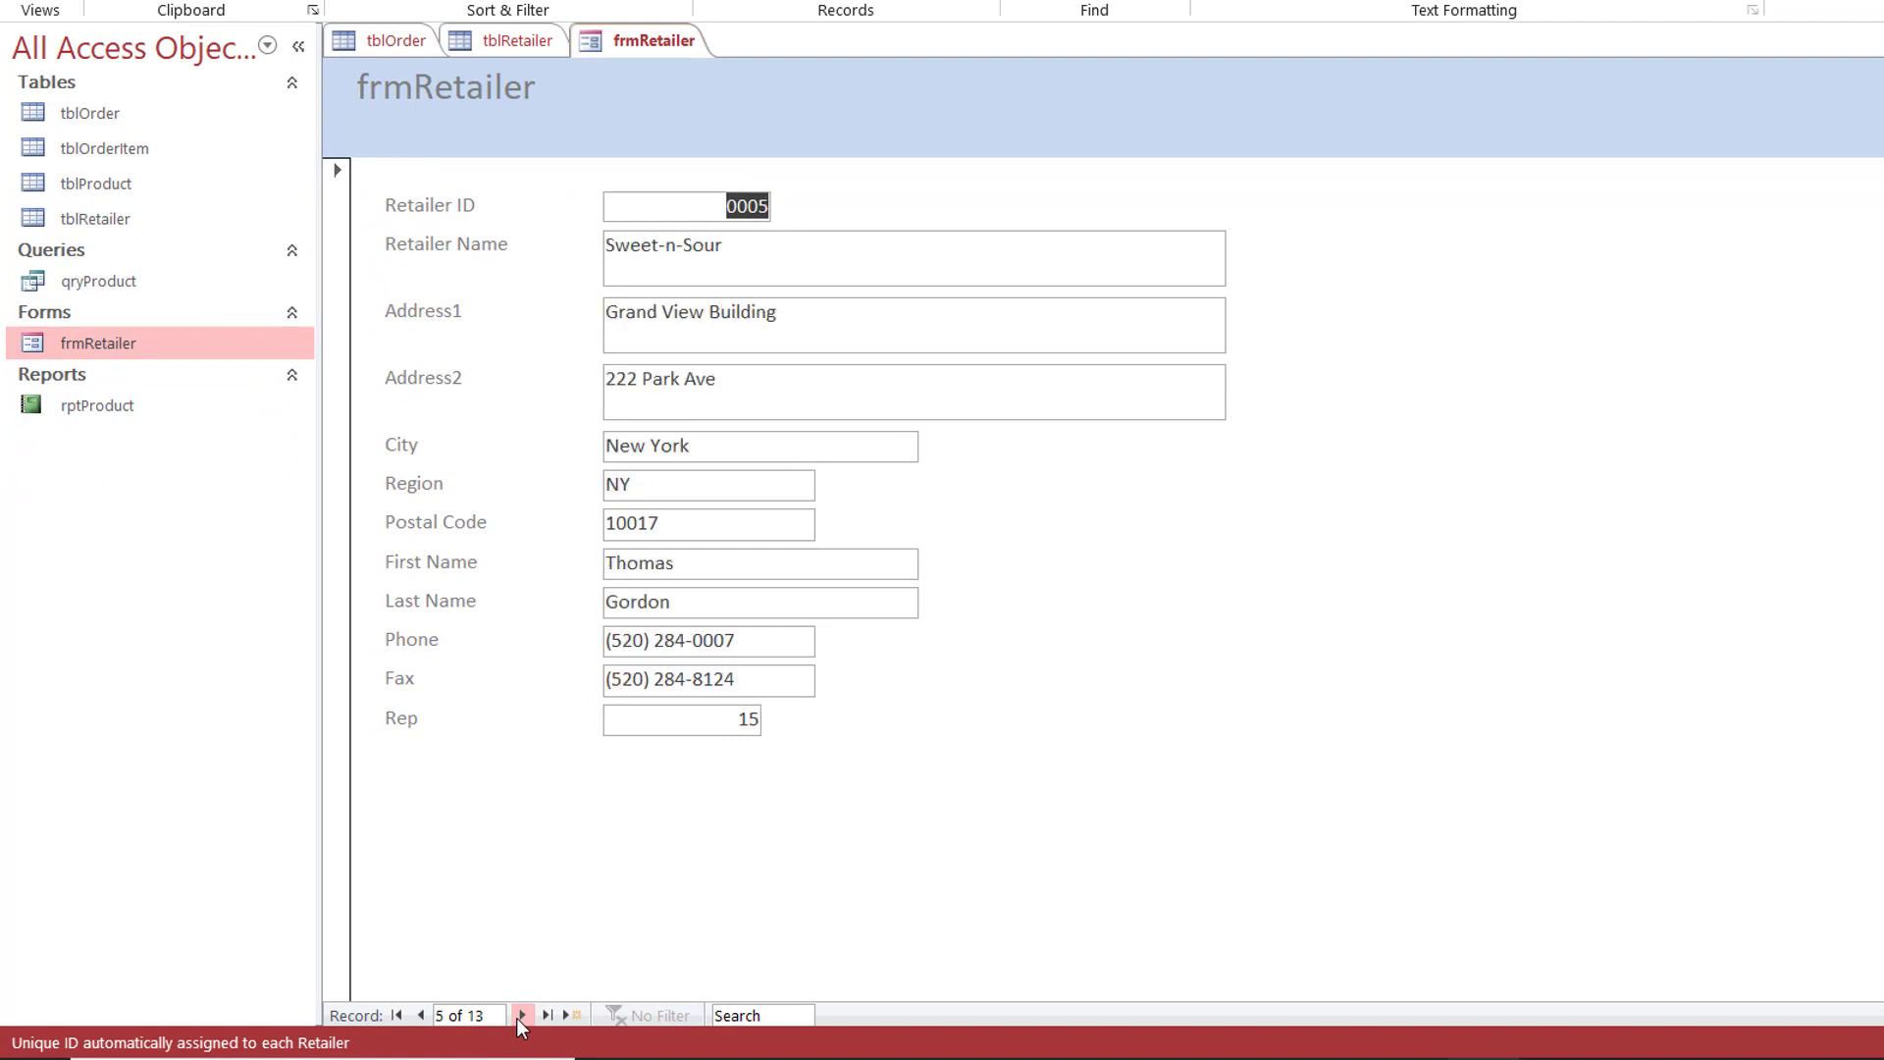
pyautogui.click(417, 1014)
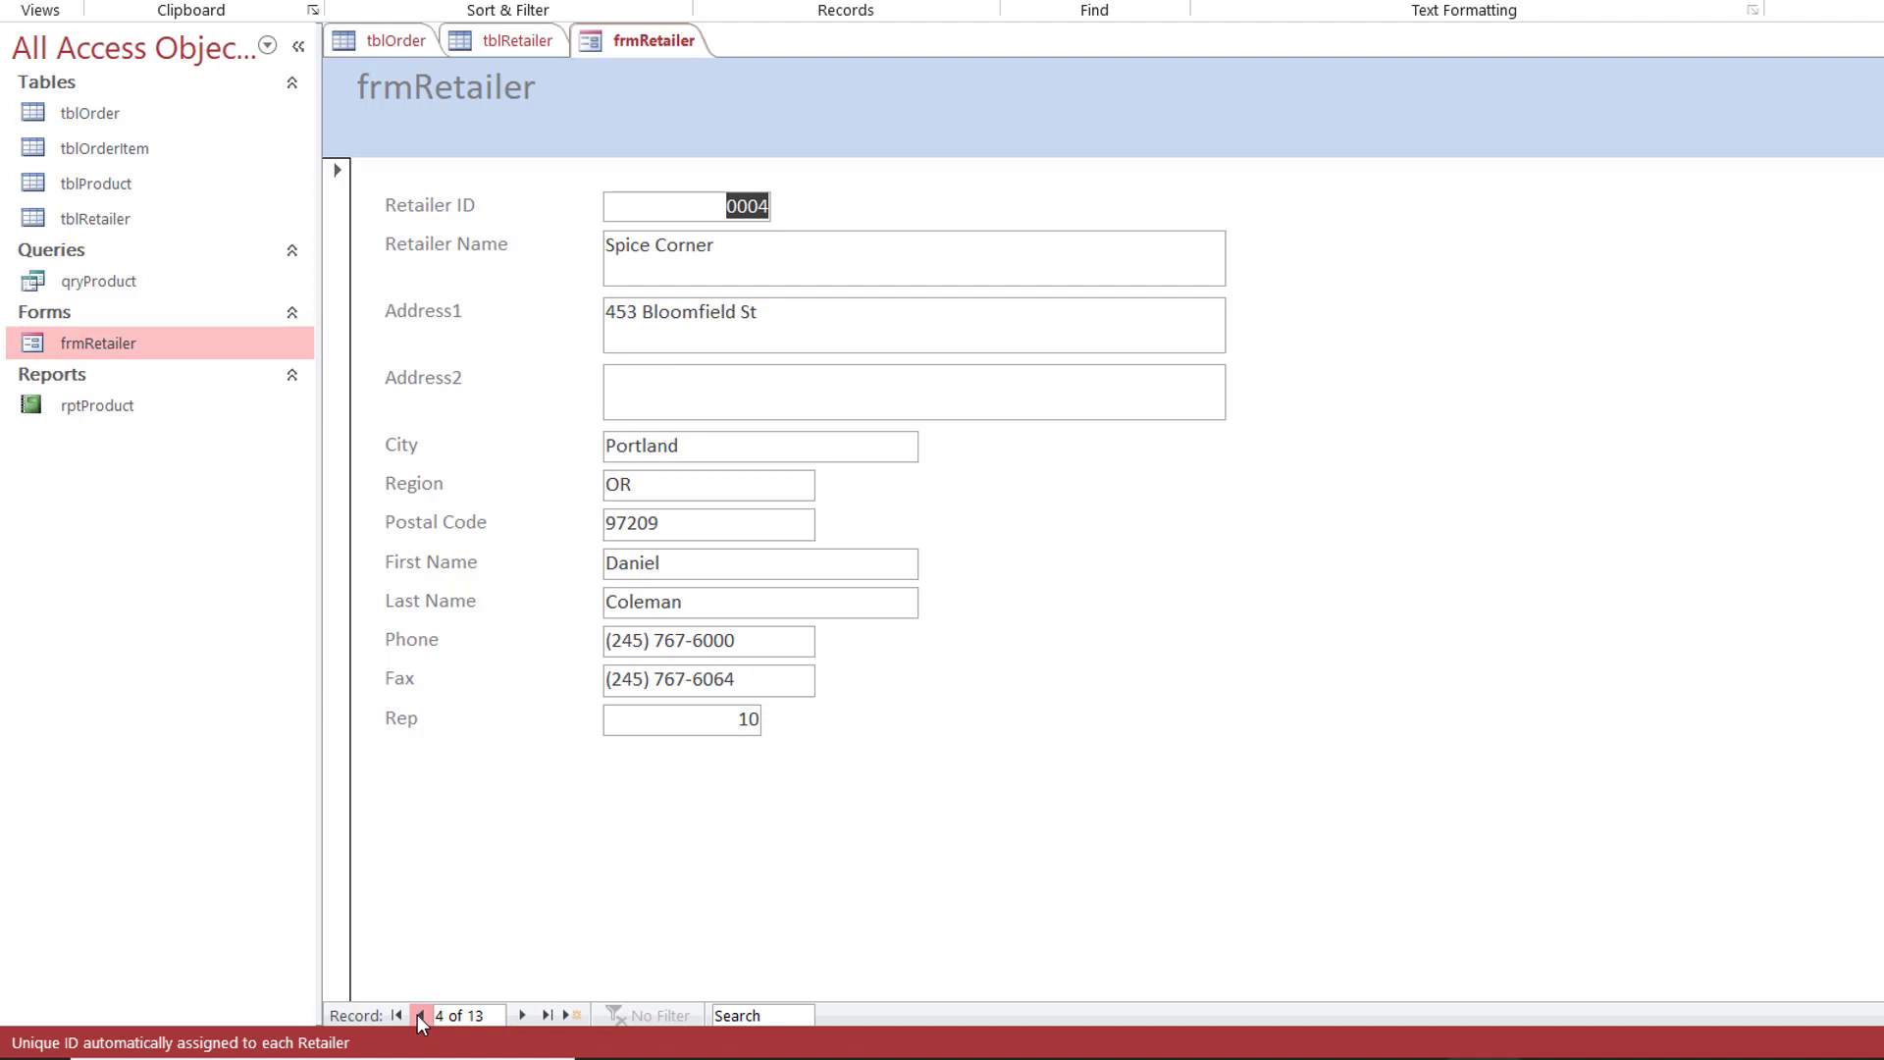
pyautogui.click(417, 1015)
pyautogui.click(416, 1015)
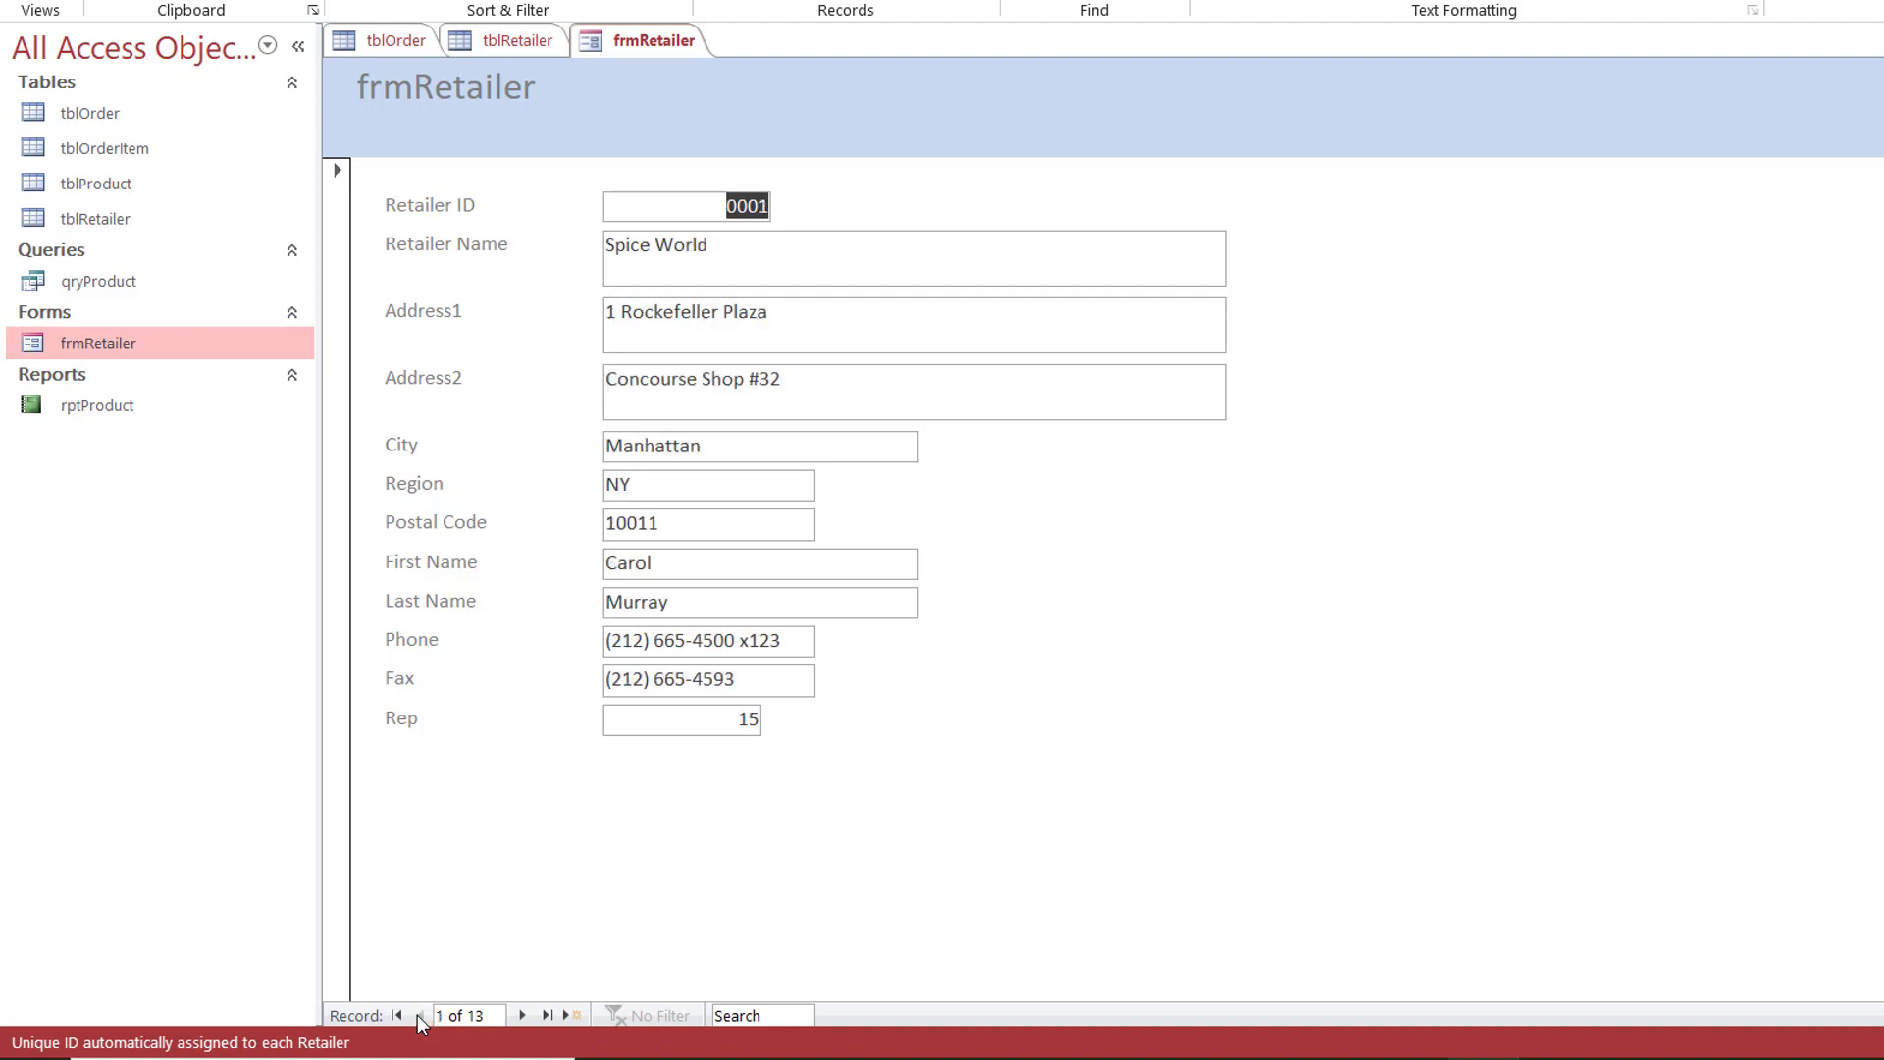
# Replace the Spice World contact's first name and select the last name for retyping
pyautogui.doubleClick(674, 565)
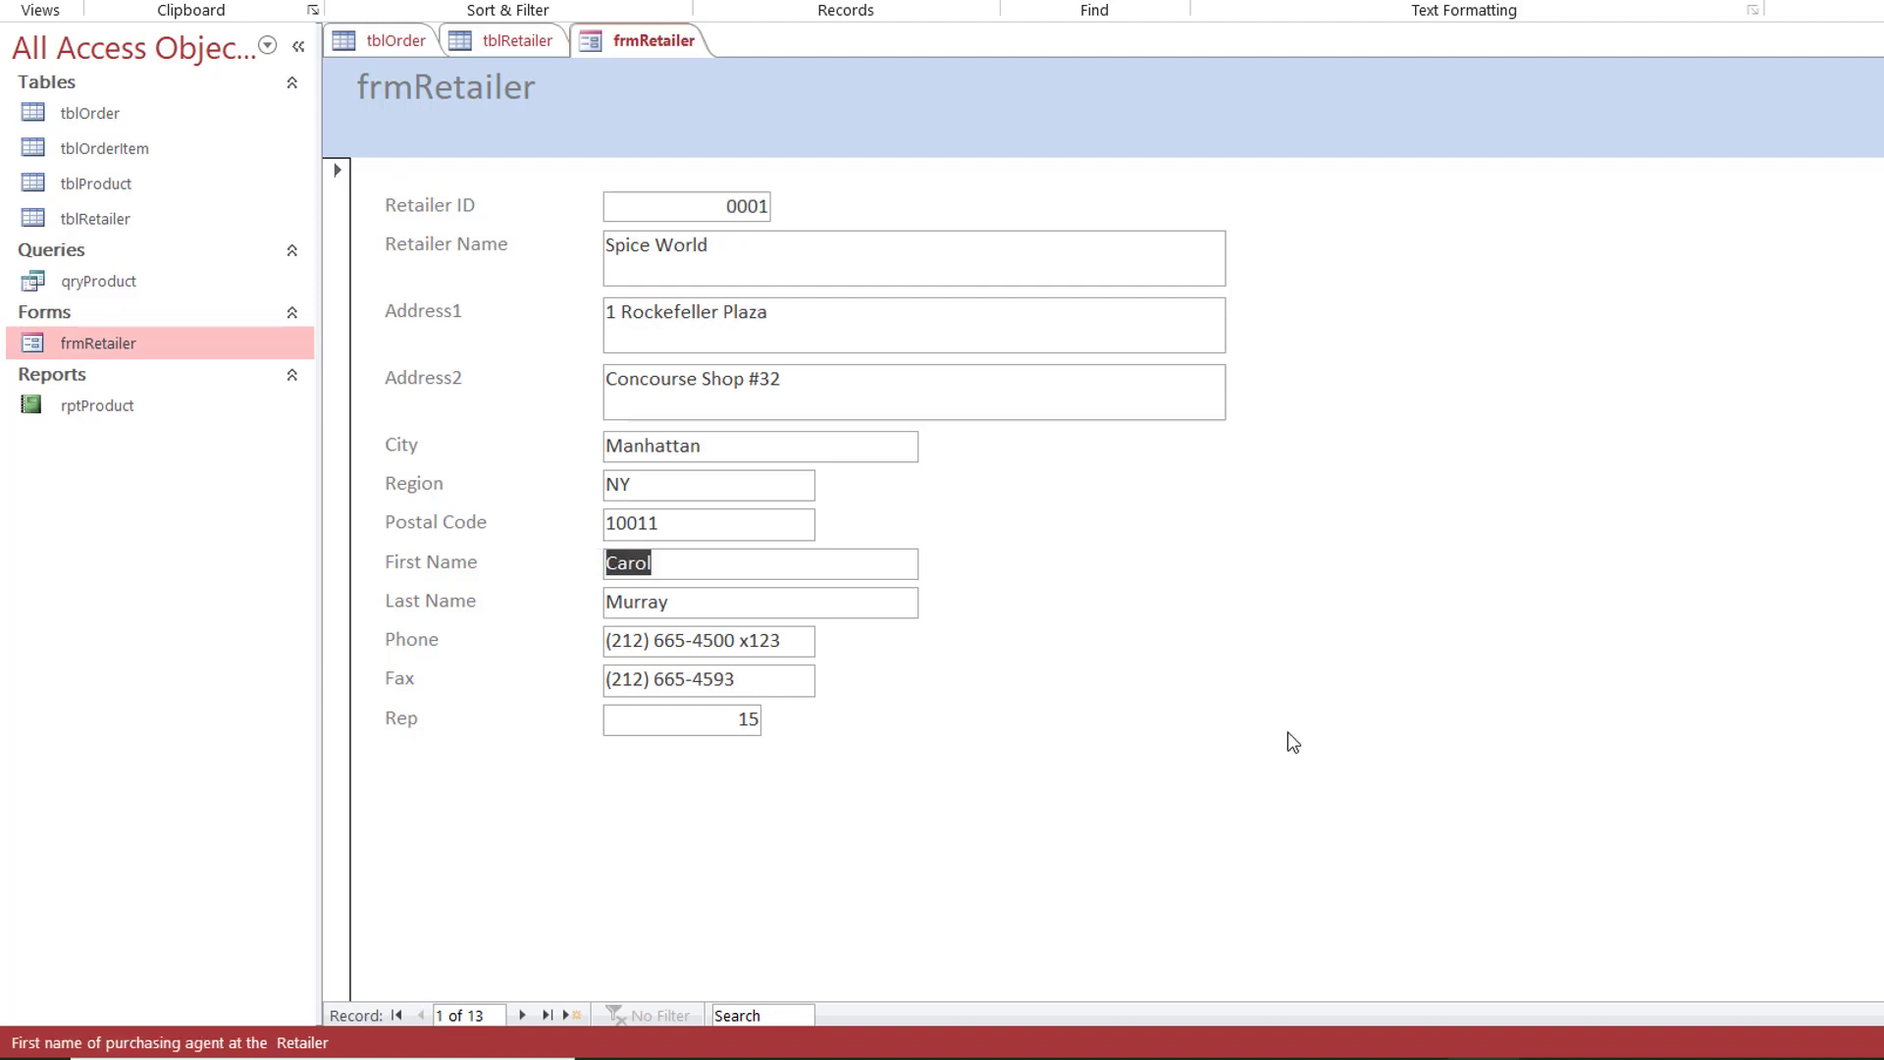
pyautogui.press('Tab')
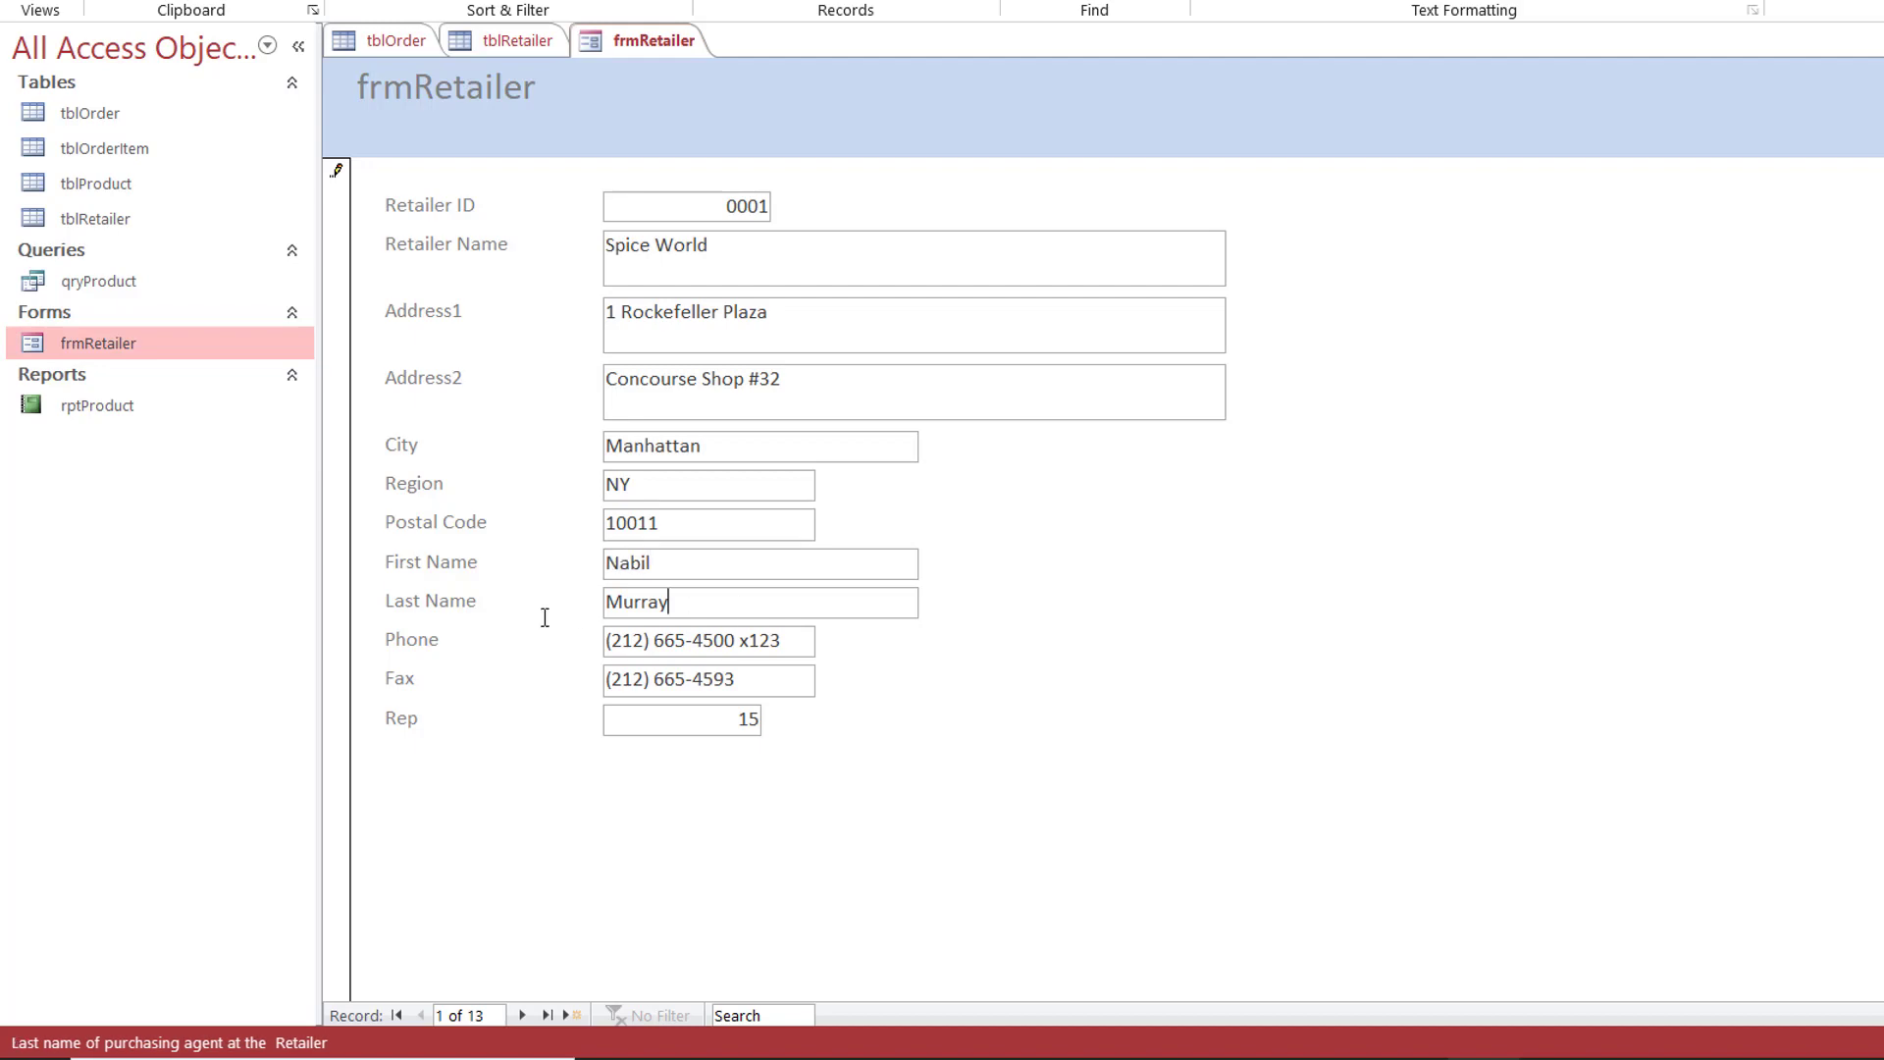
pyautogui.doubleClick(616, 601)
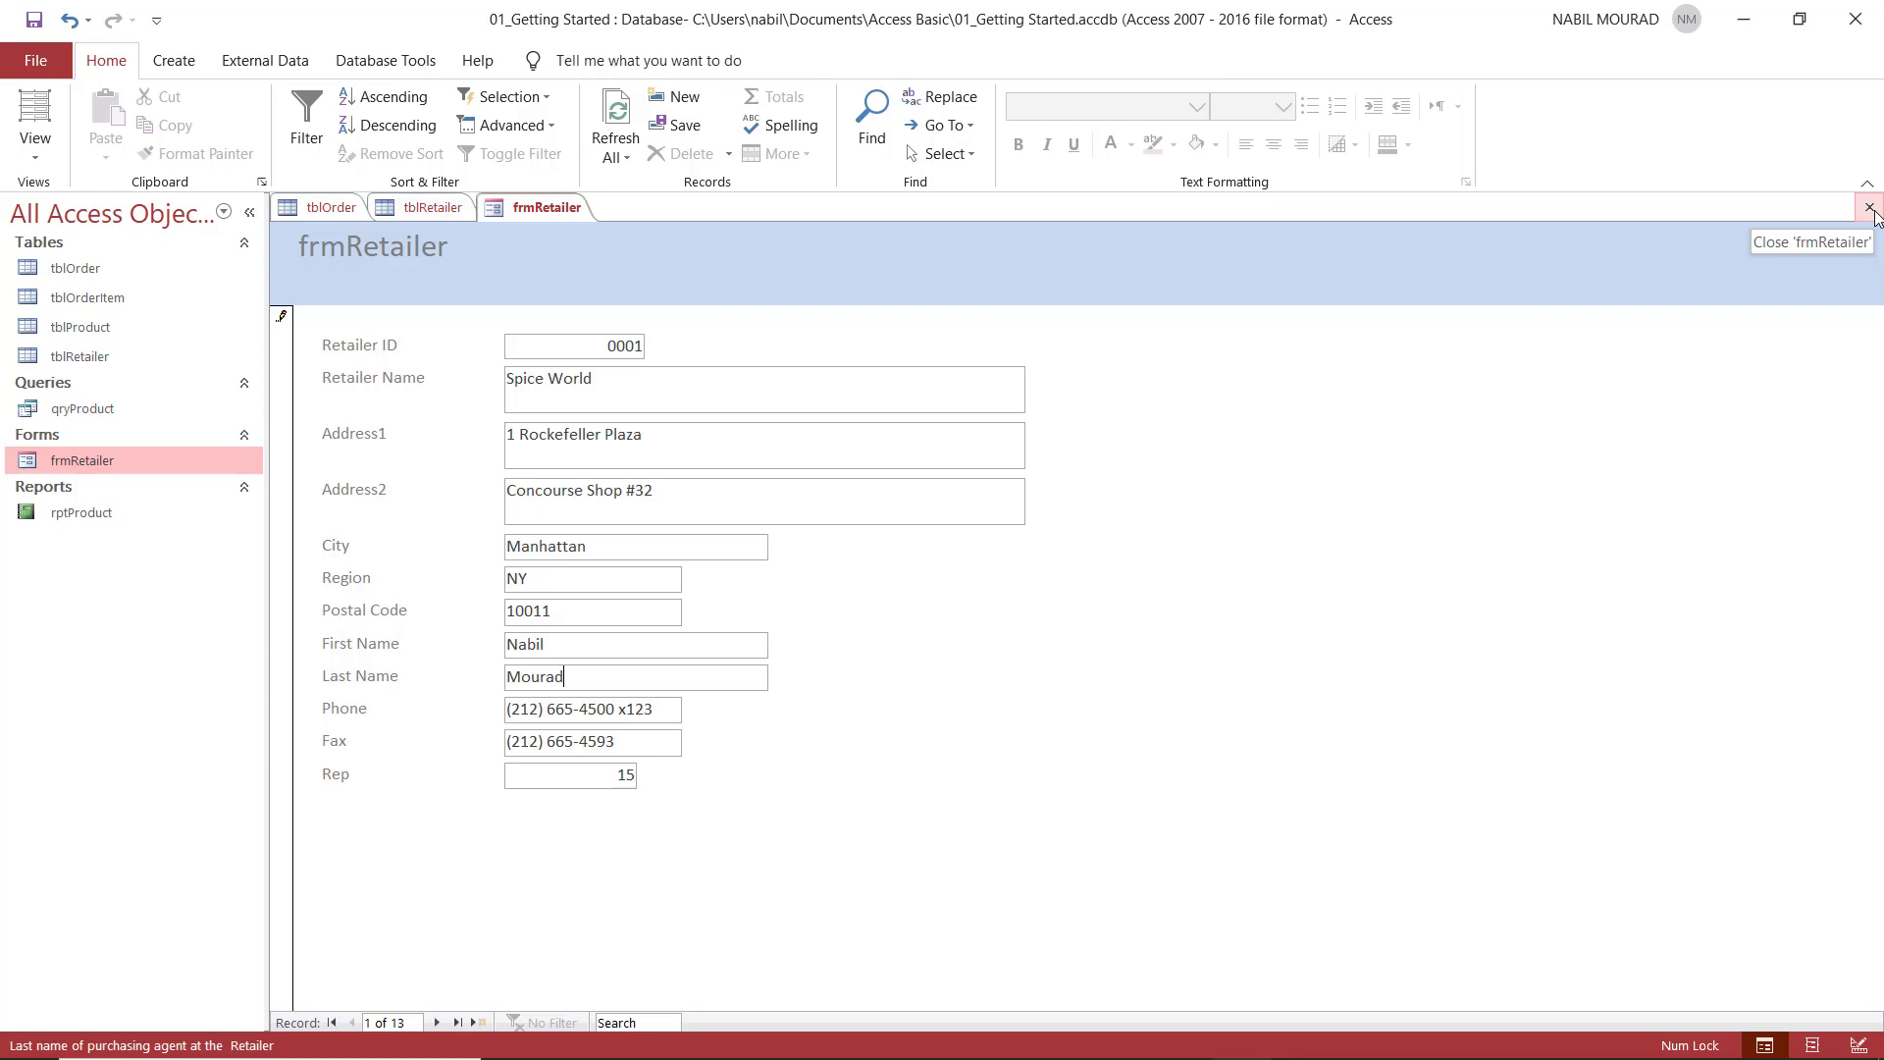
# Close frmRetailer and retype the first and last name on record 0001 in tblRetailer
pyautogui.click(1871, 209)
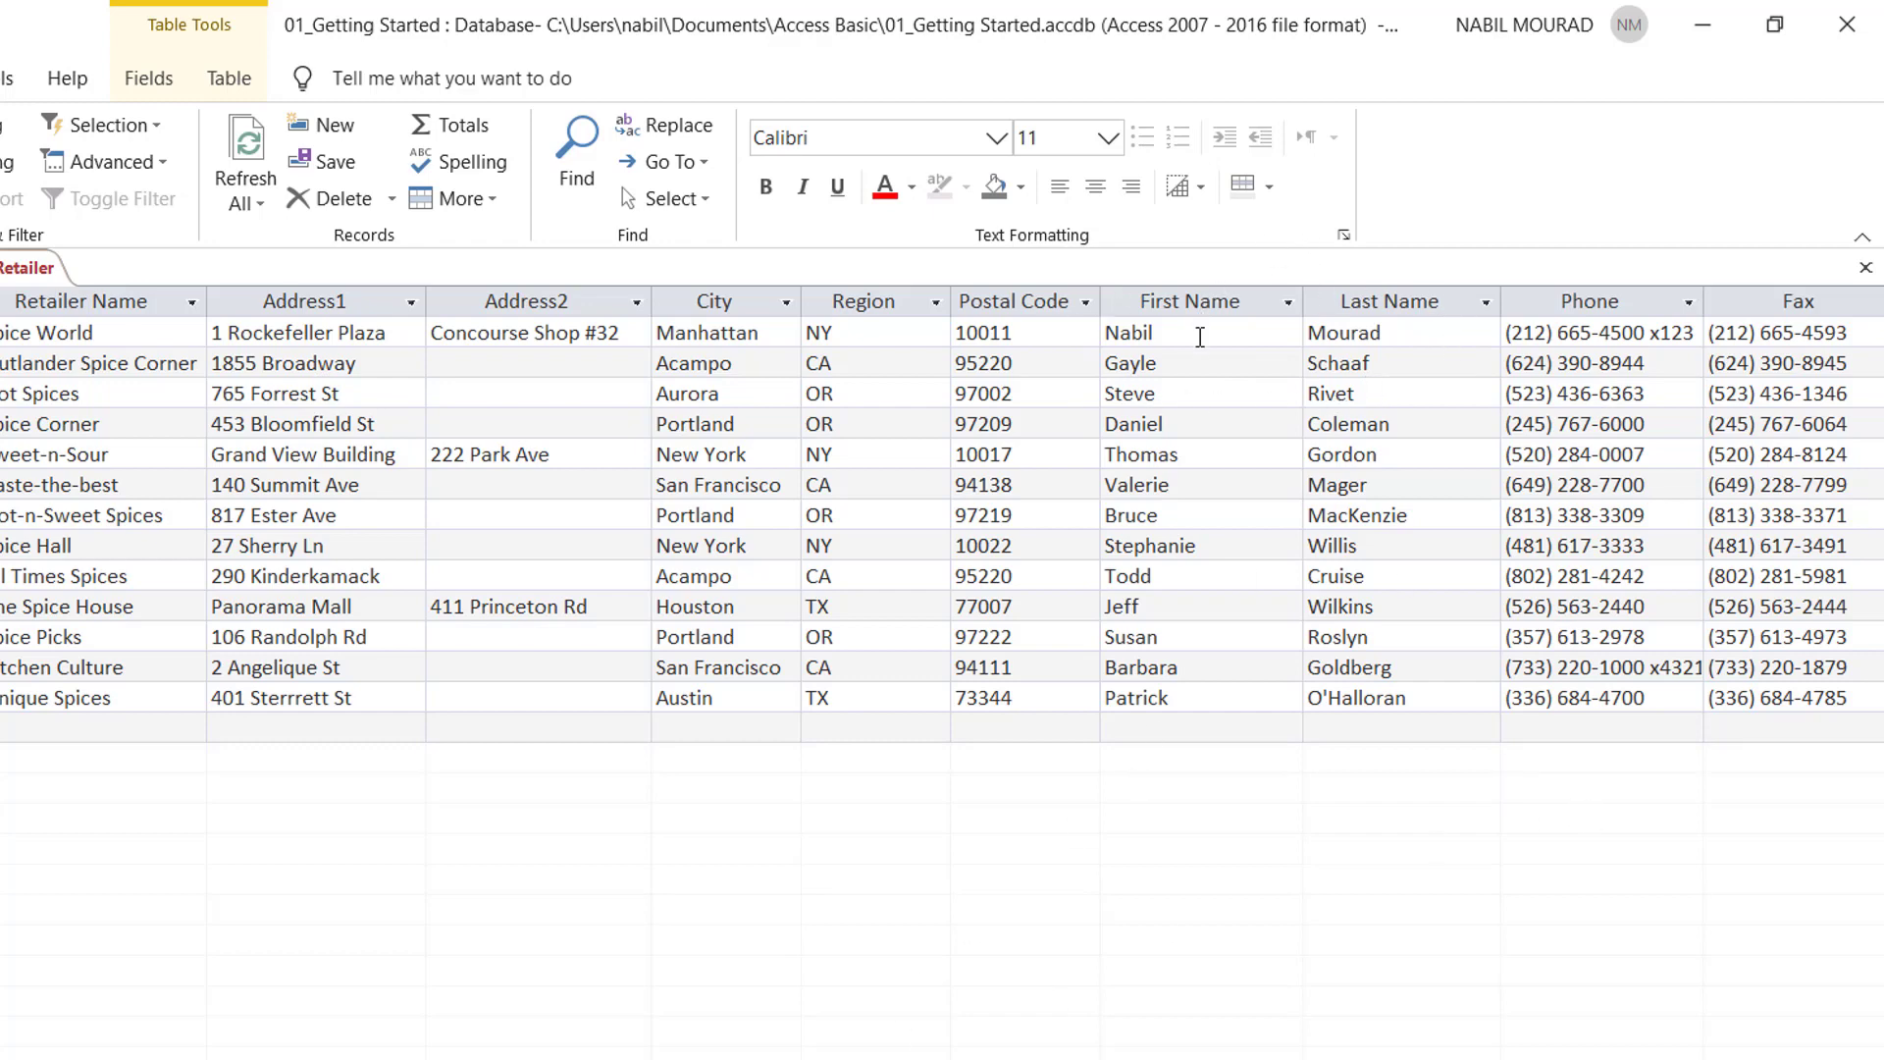
pyautogui.moveTo(1198, 337); pyautogui.dragTo(1066, 331)
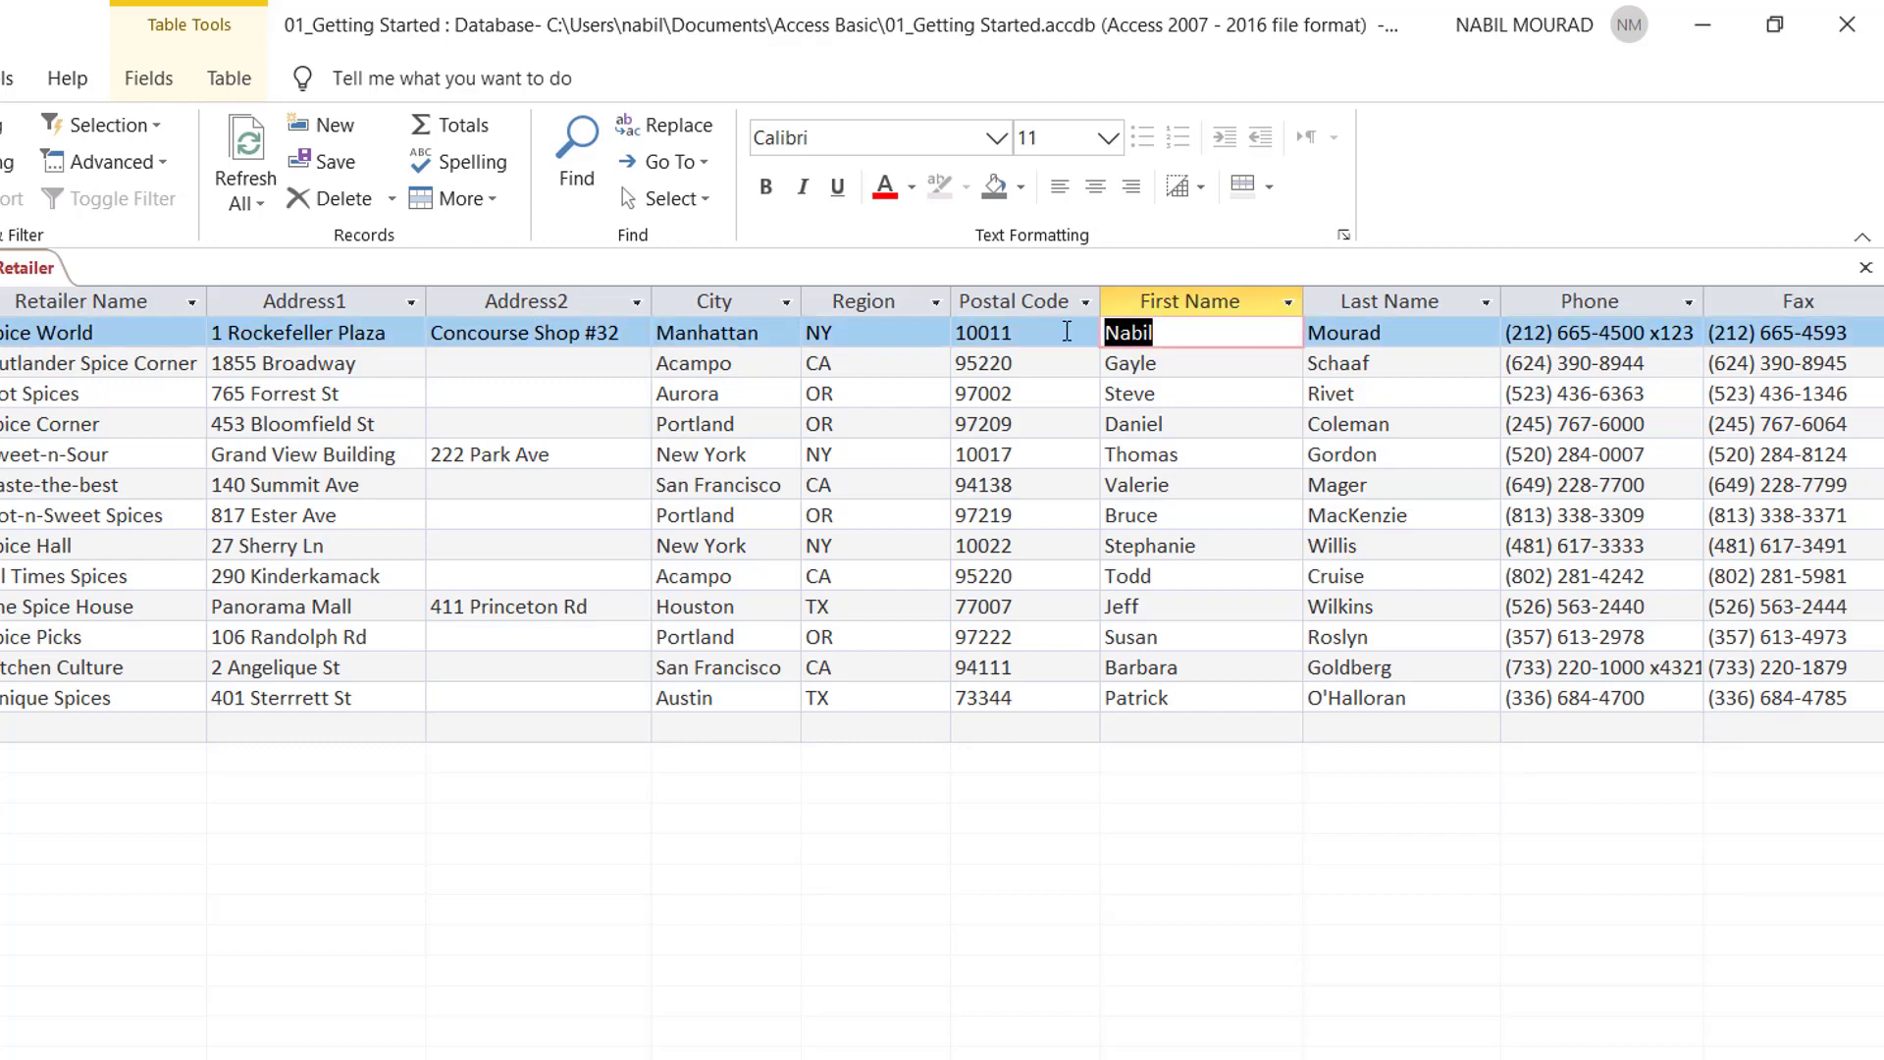
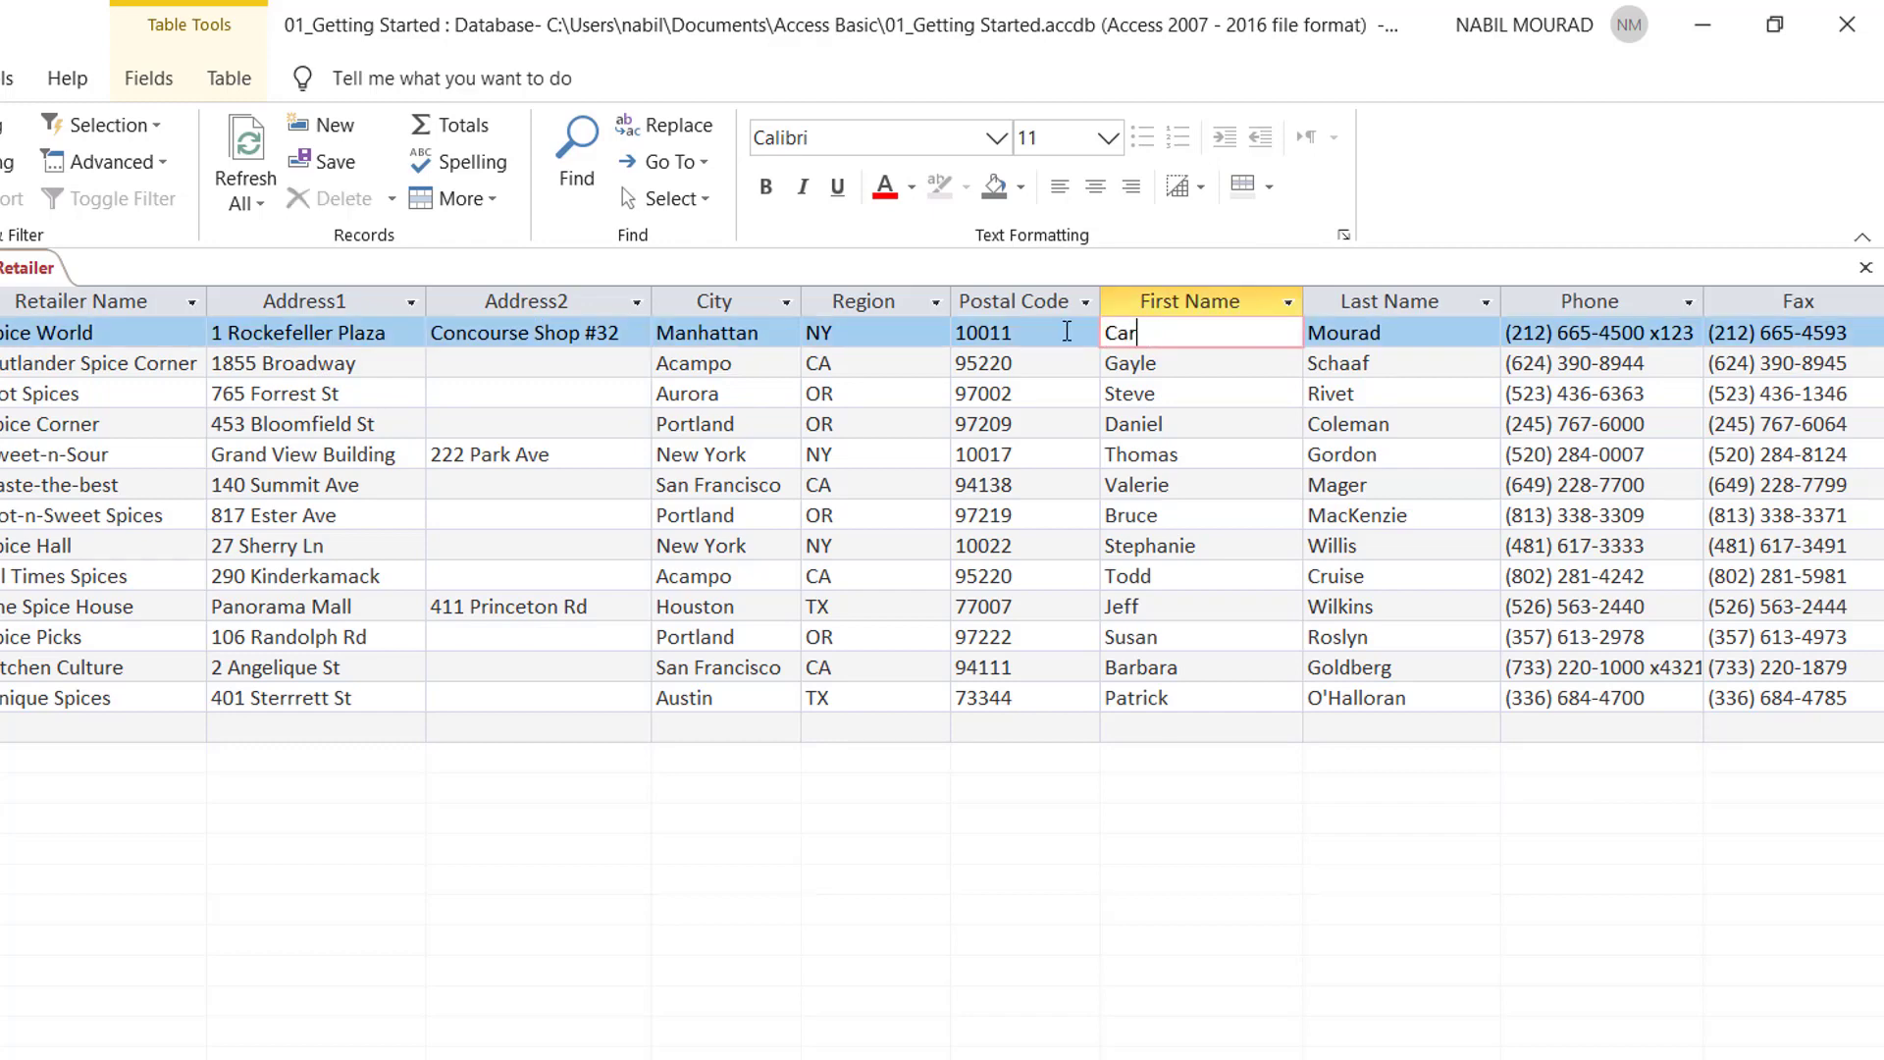
pyautogui.press('Tab')
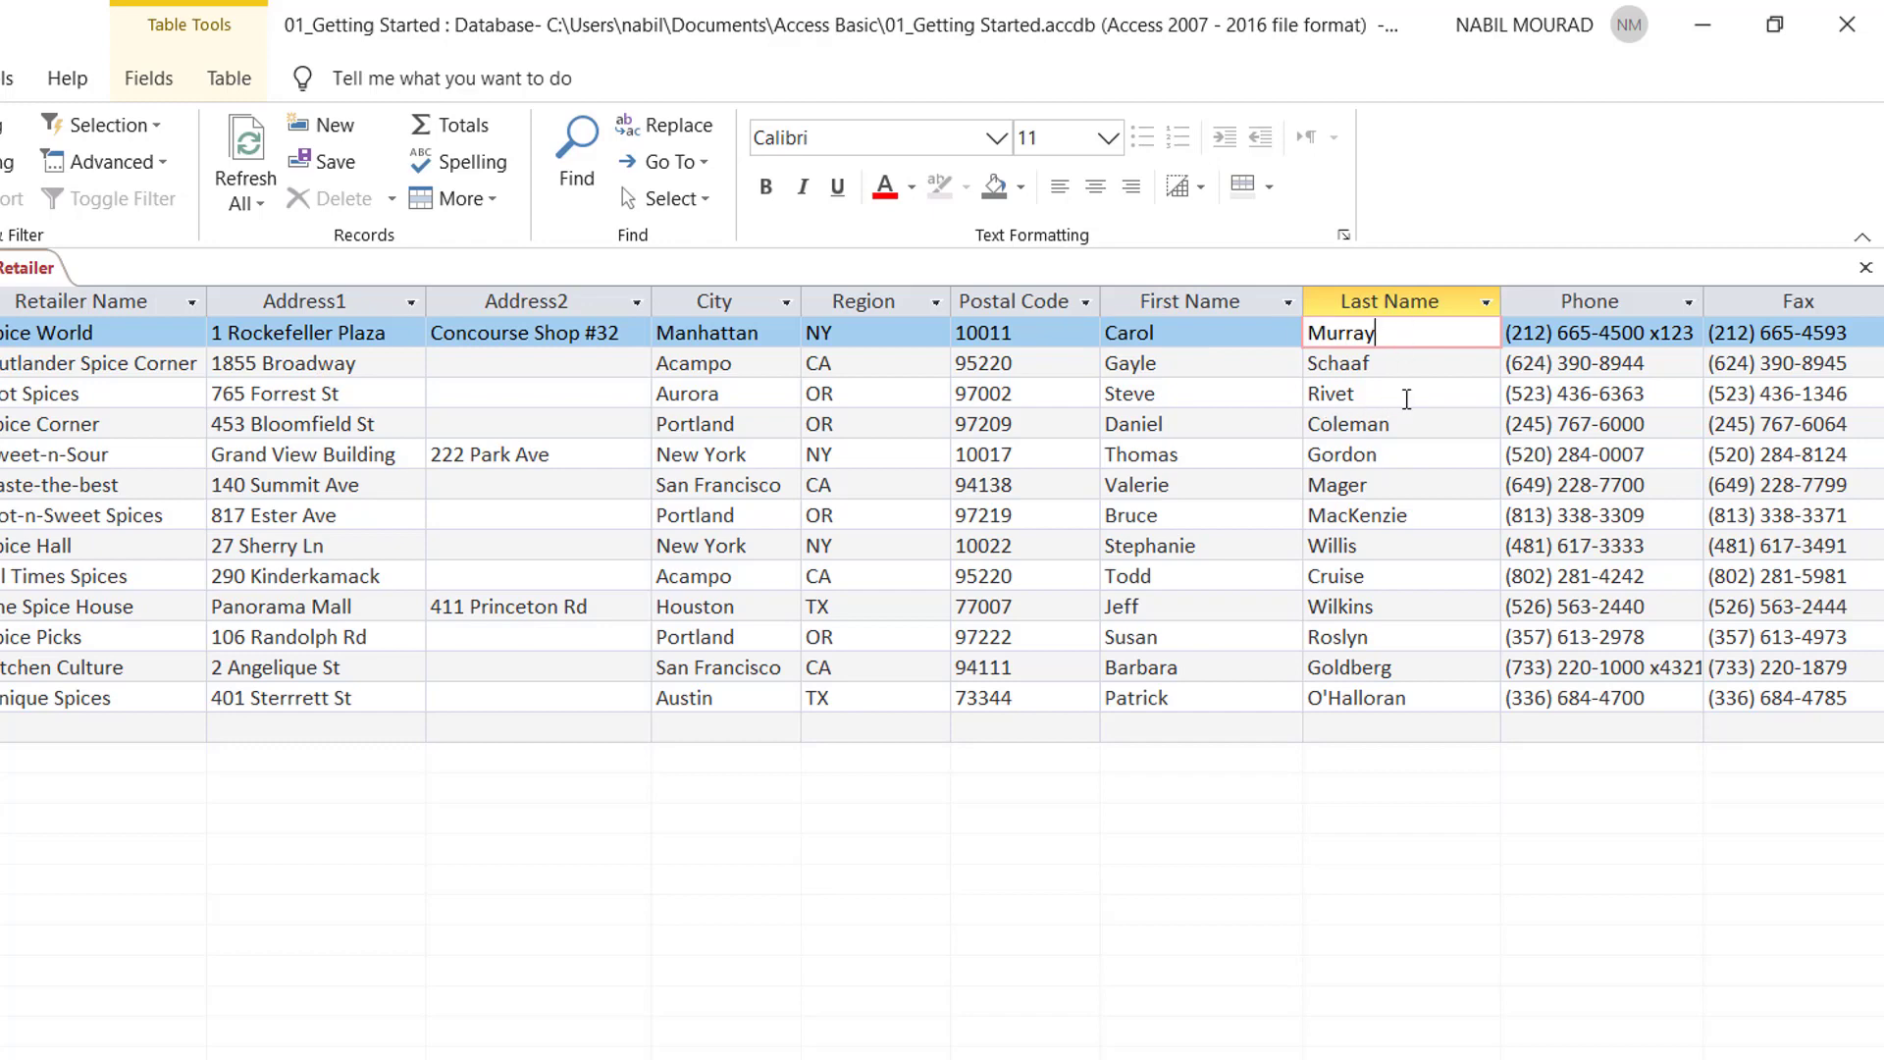
pyautogui.click(1402, 394)
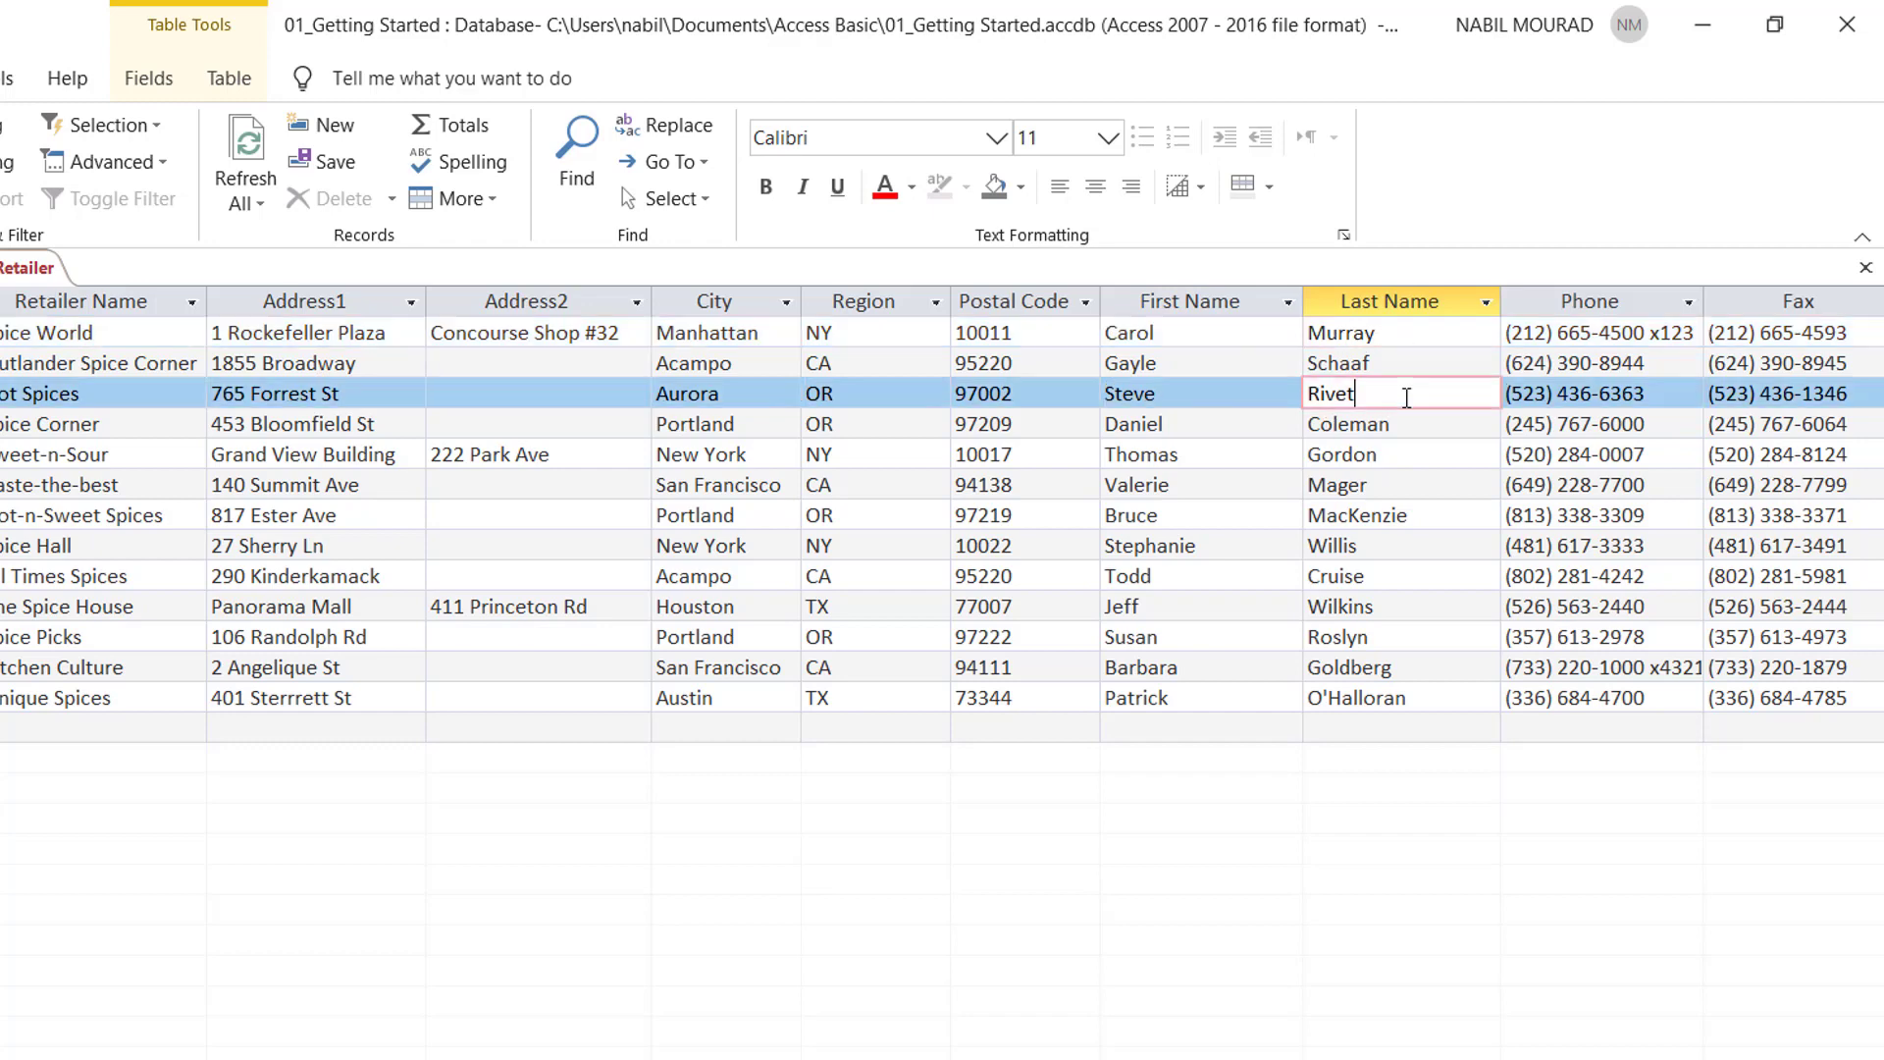
# Close the tblRetailer and tblOrder tabs
pyautogui.click(1866, 267)
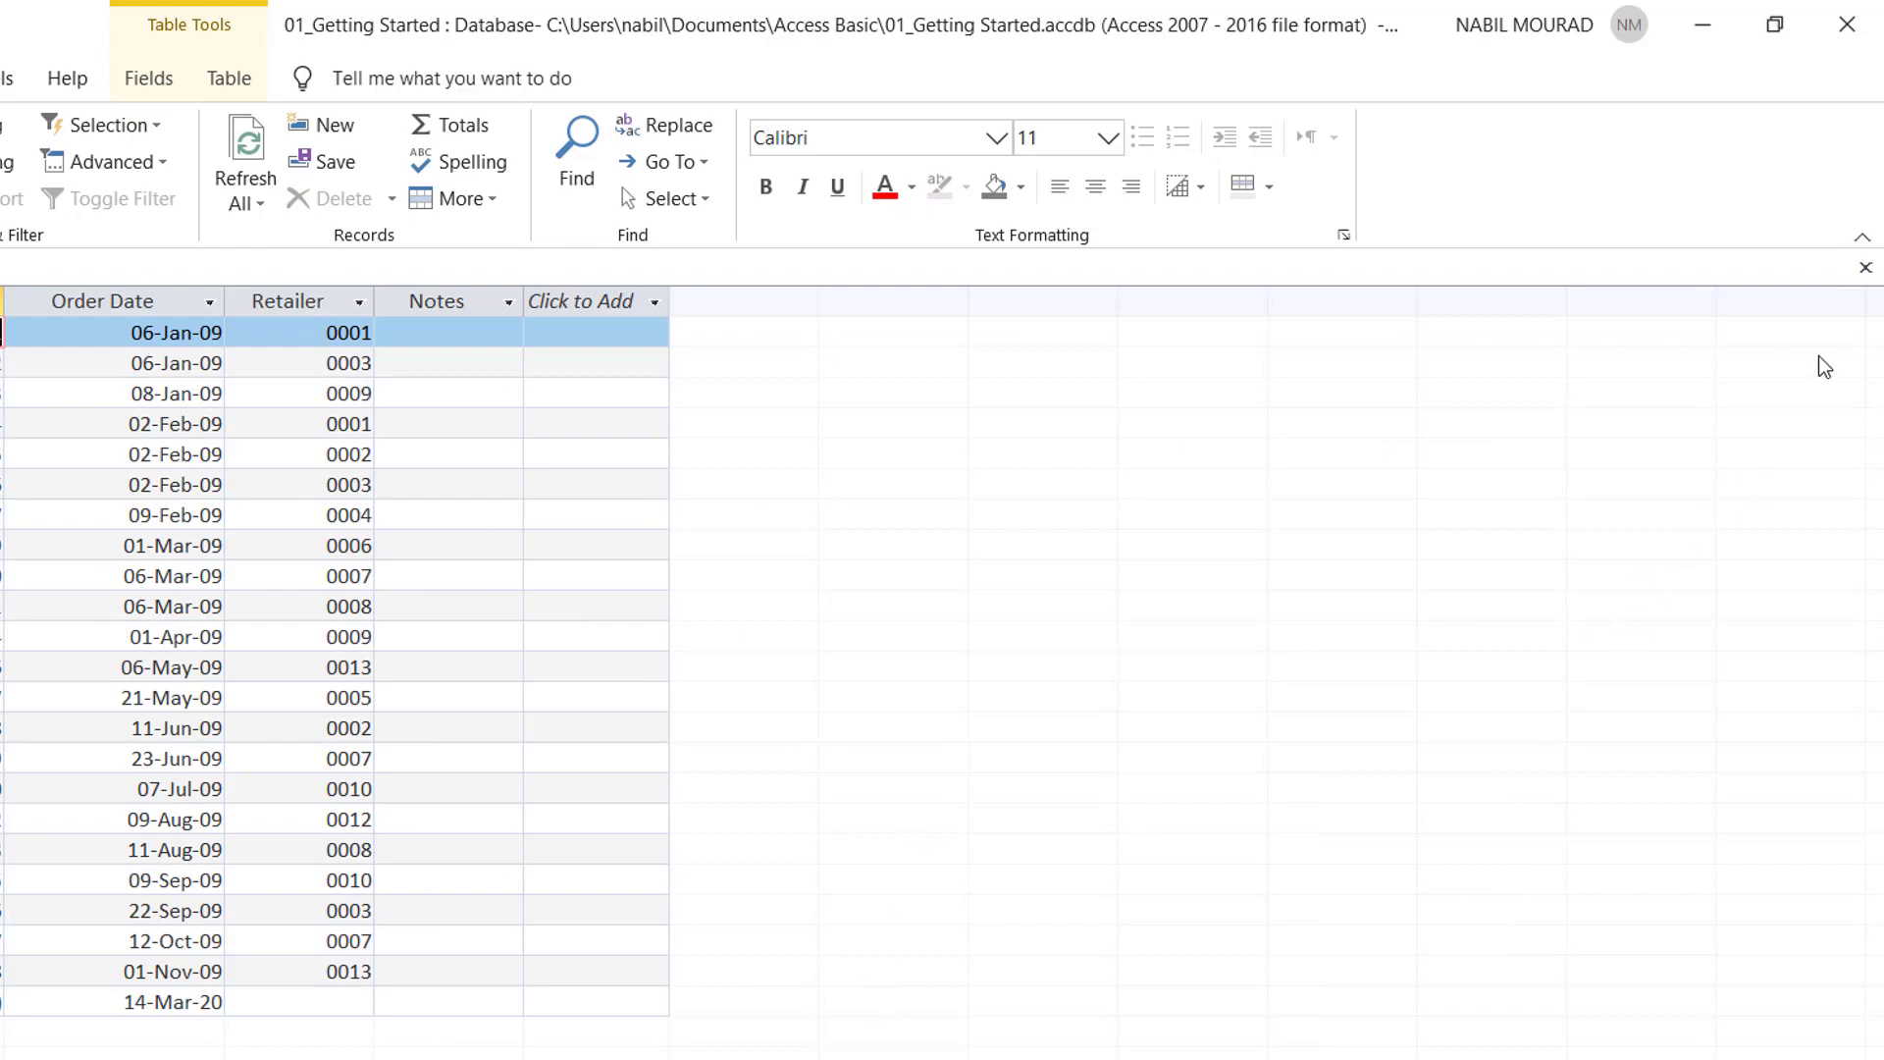
pyautogui.click(1866, 271)
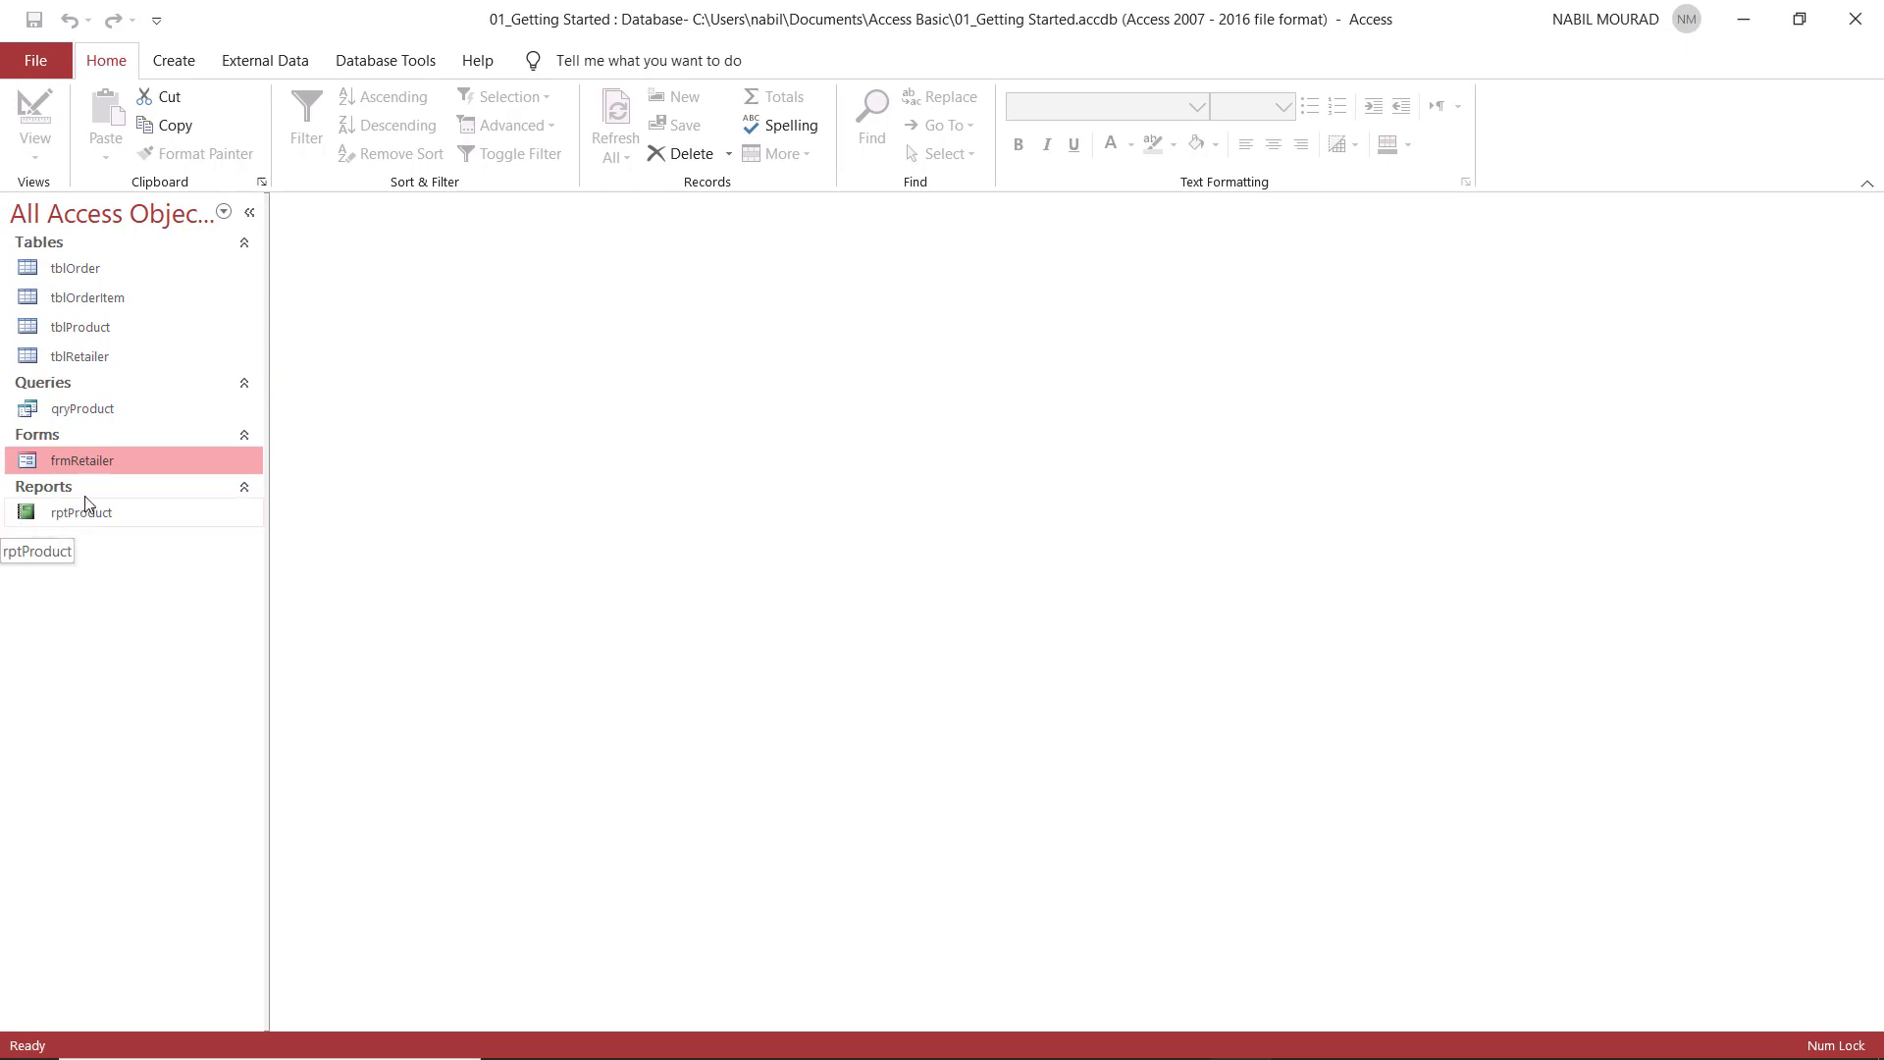
# Open tblRetailer, widen the City column slightly, close it and save the layout
pyautogui.doubleClick(83, 358)
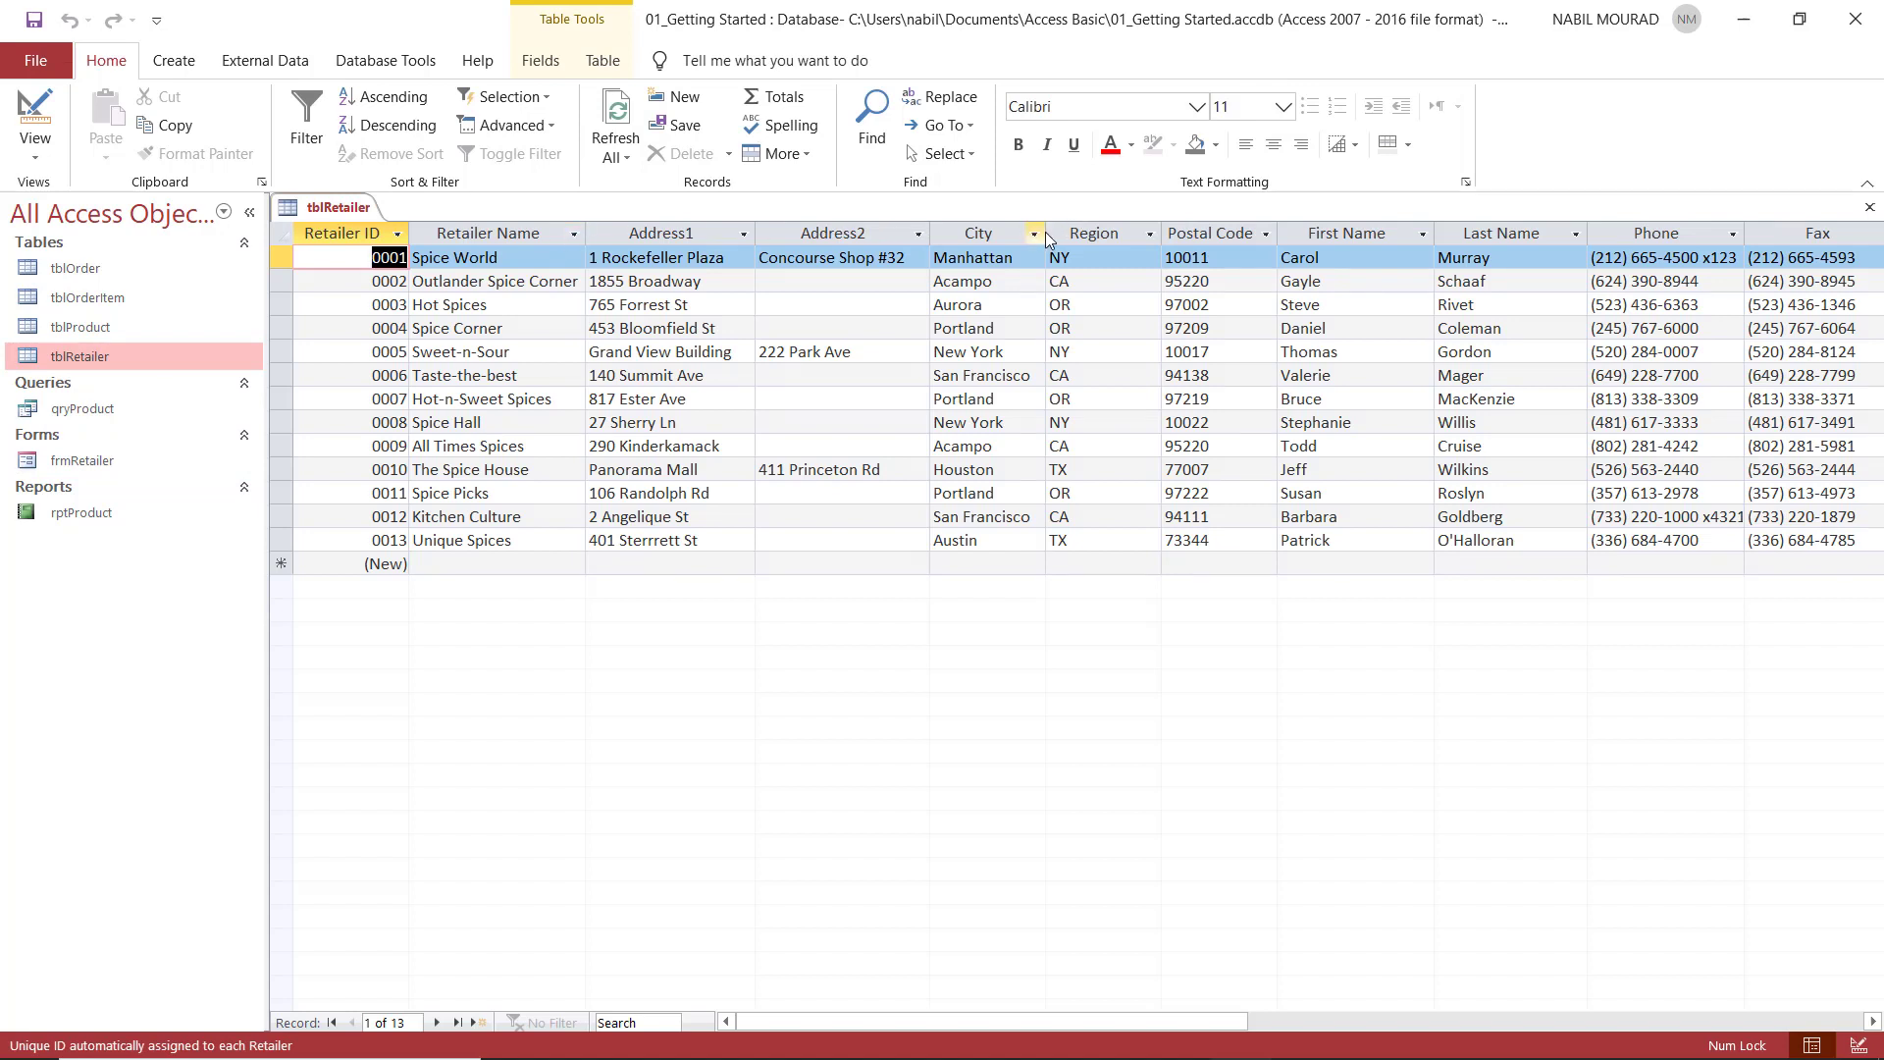
pyautogui.moveTo(1045, 240); pyautogui.dragTo(1052, 232)
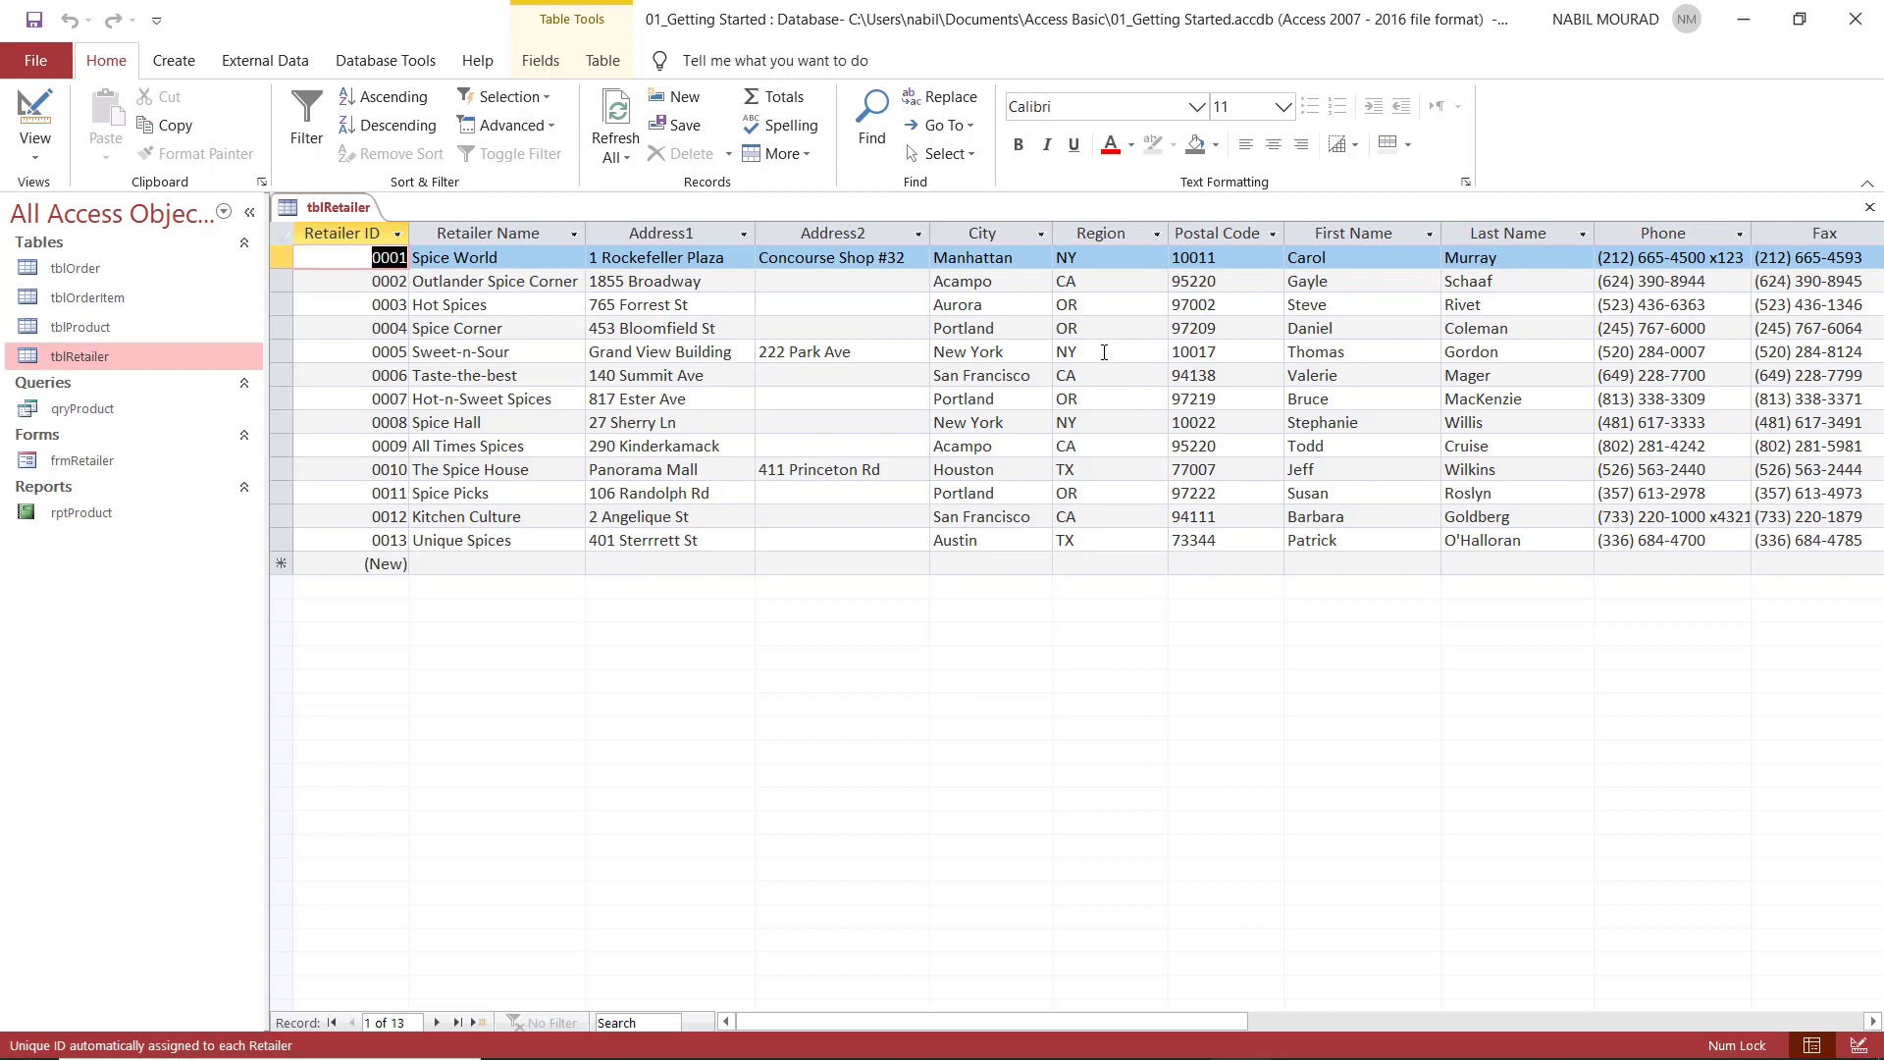
pyautogui.click(1871, 207)
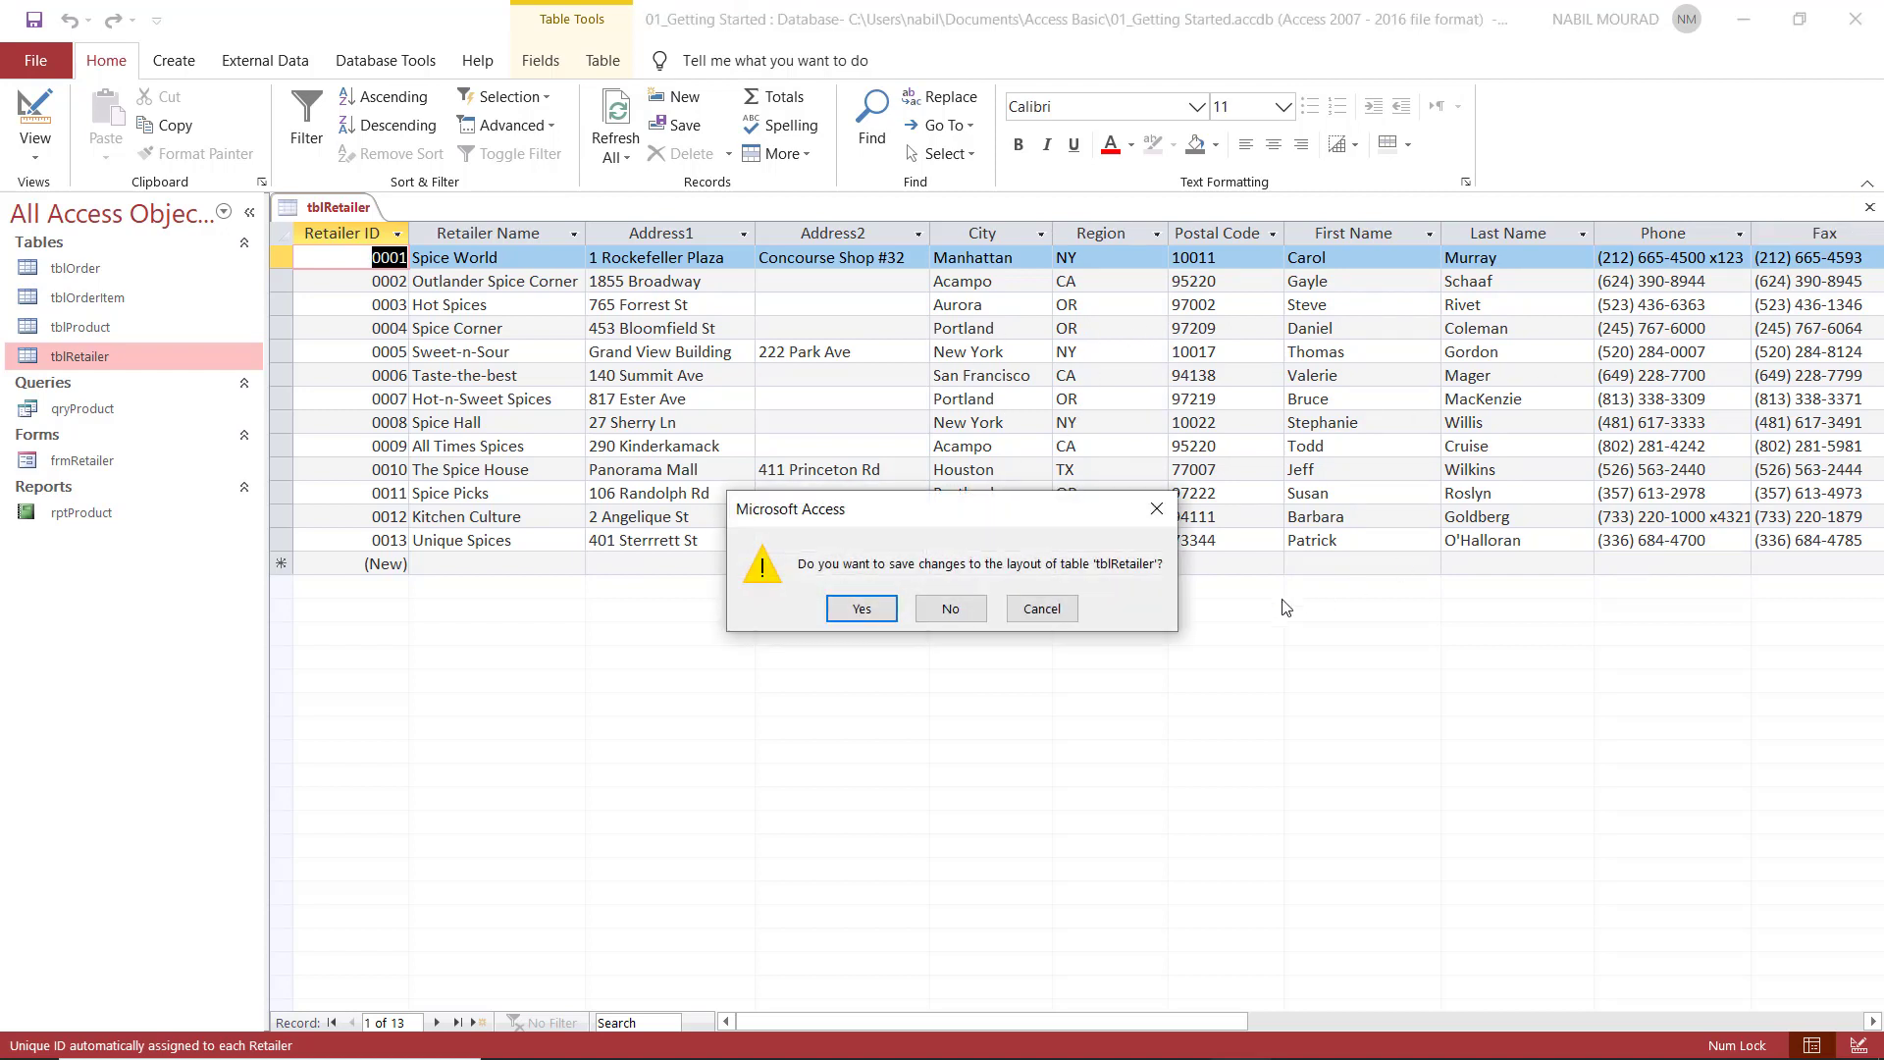
pyautogui.click(868, 612)
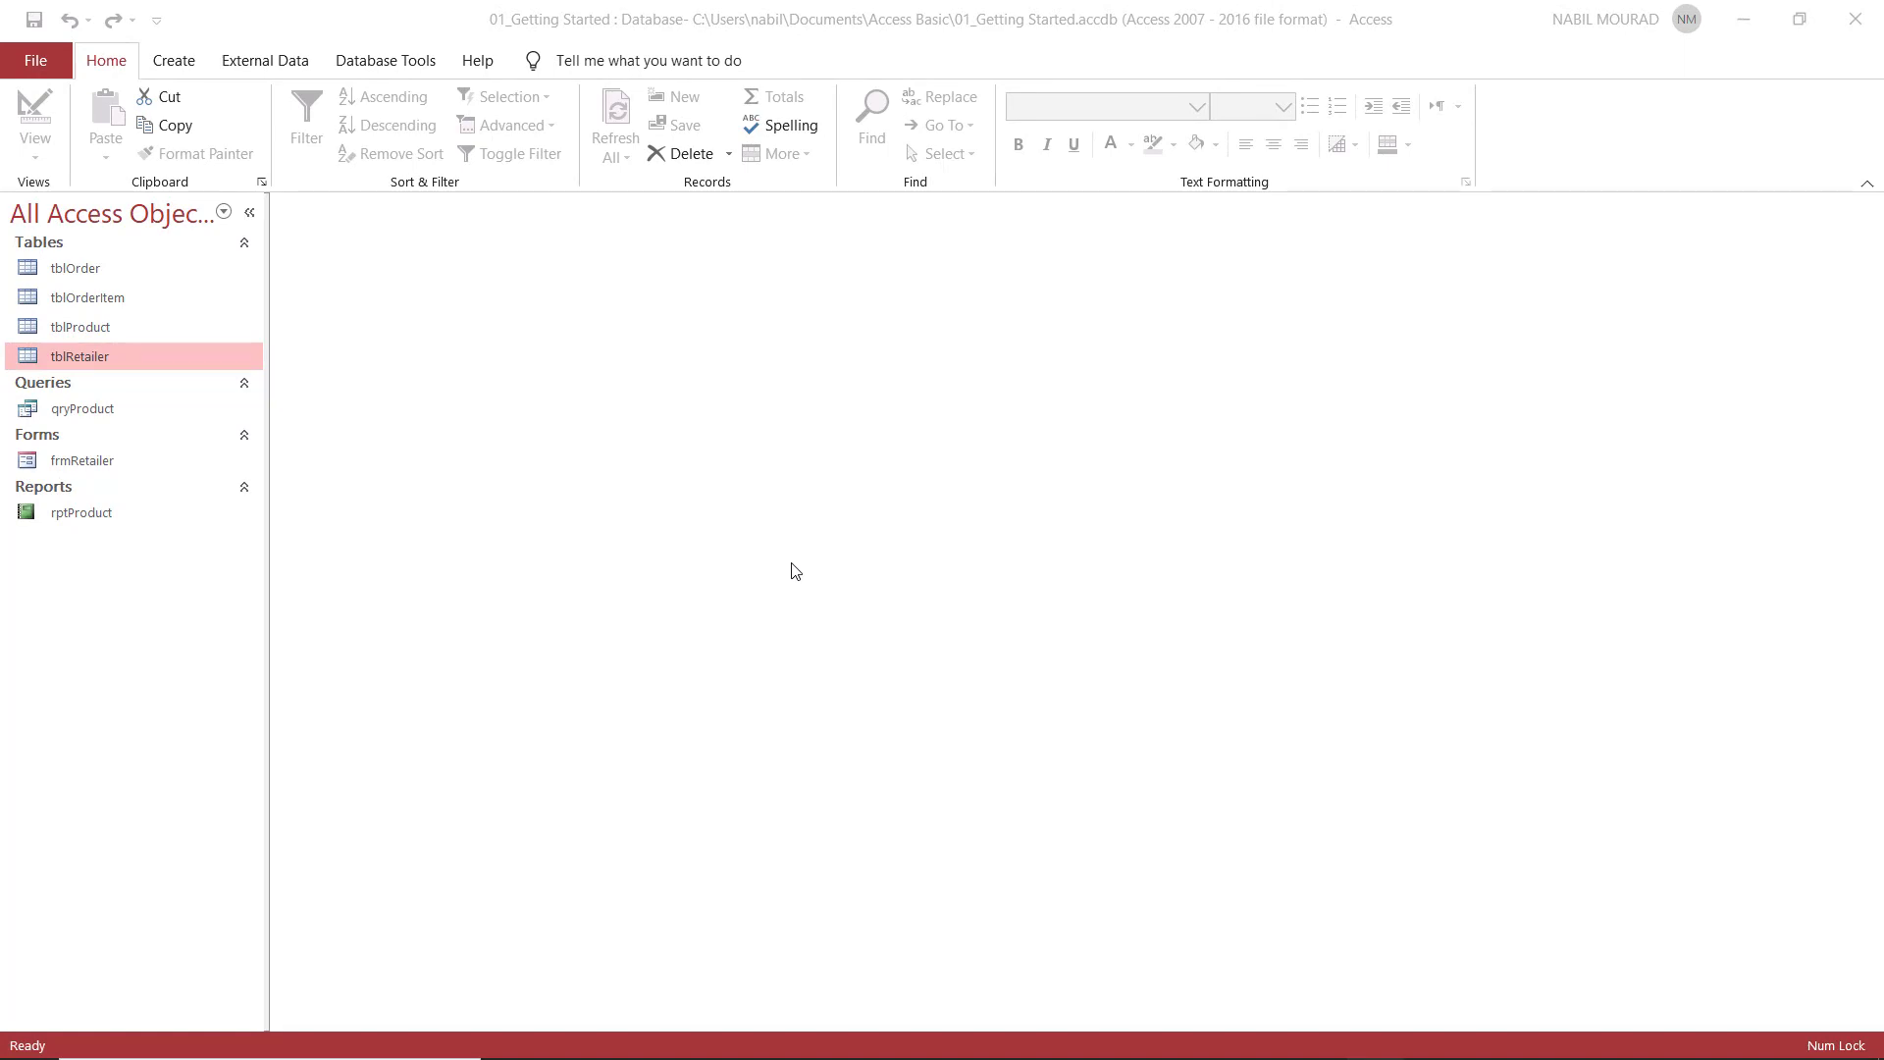
# Open tblRetailer, switch to Design view, then return to the datasheet records
pyautogui.doubleClick(110, 355)
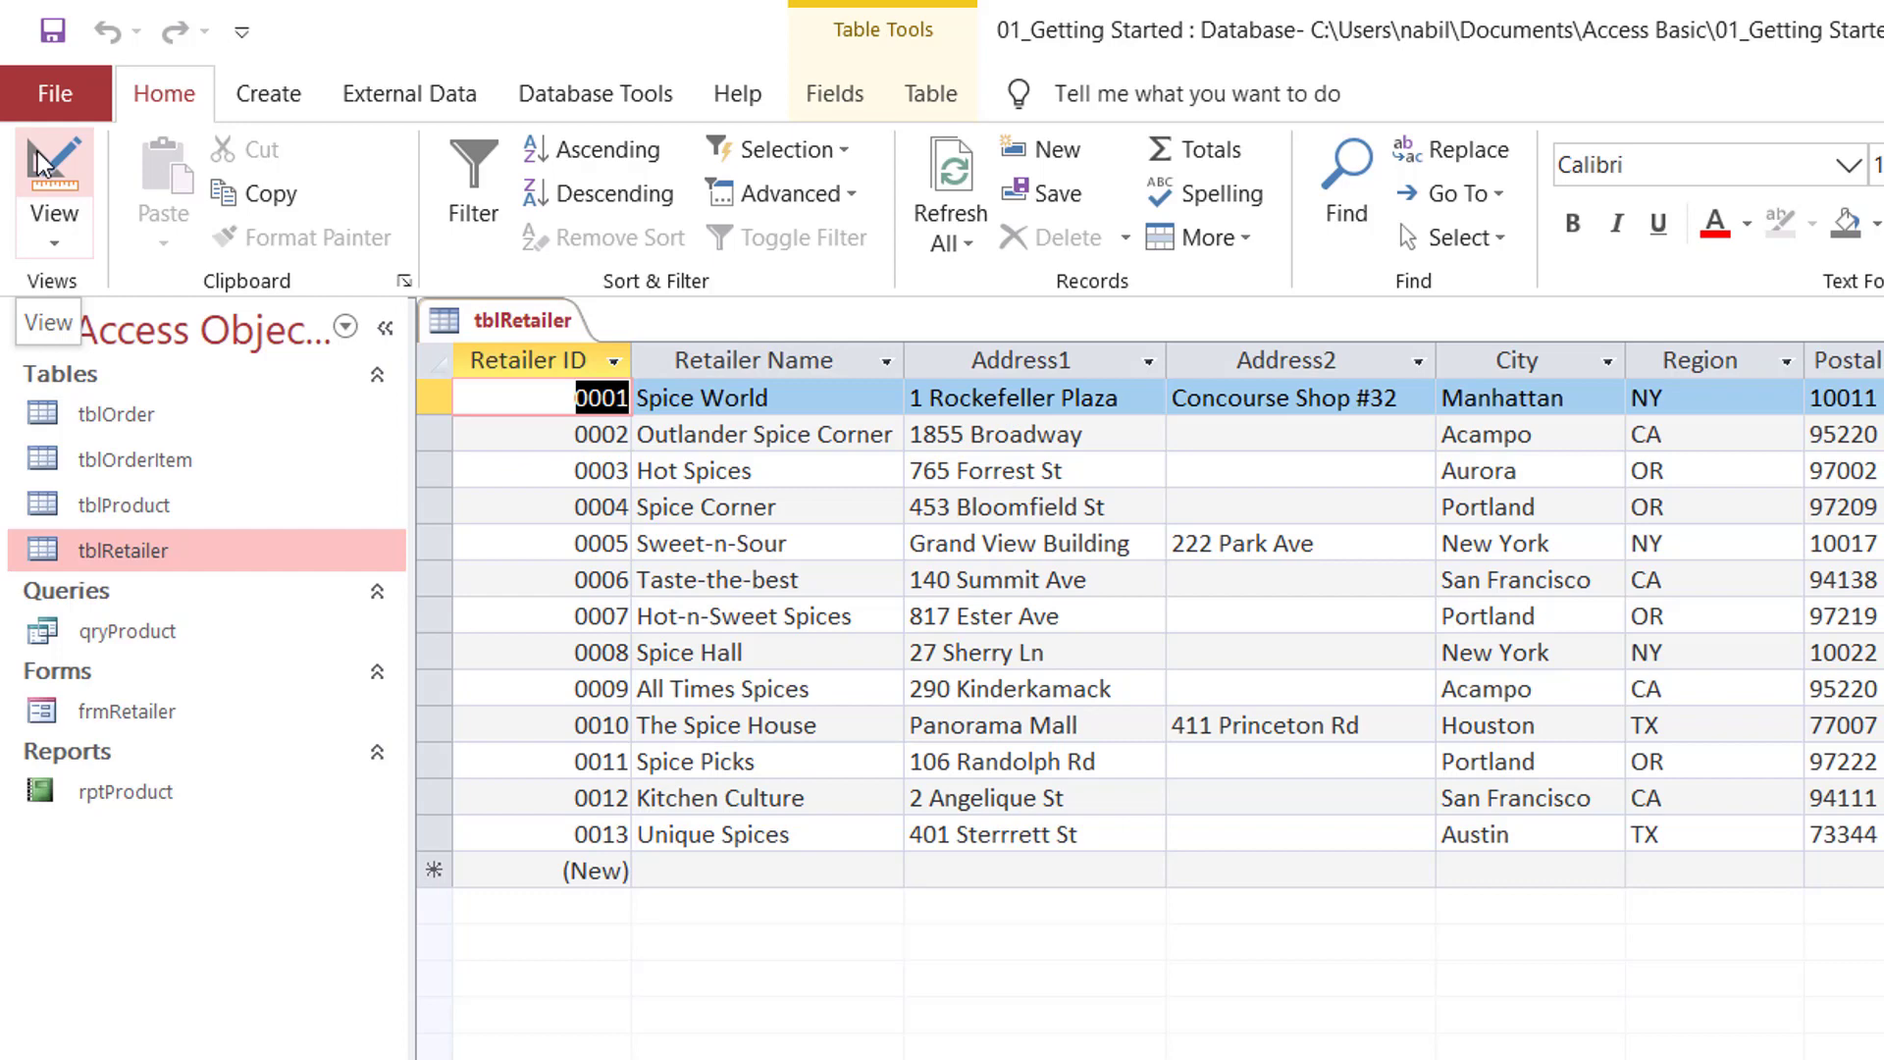
pyautogui.click(42, 162)
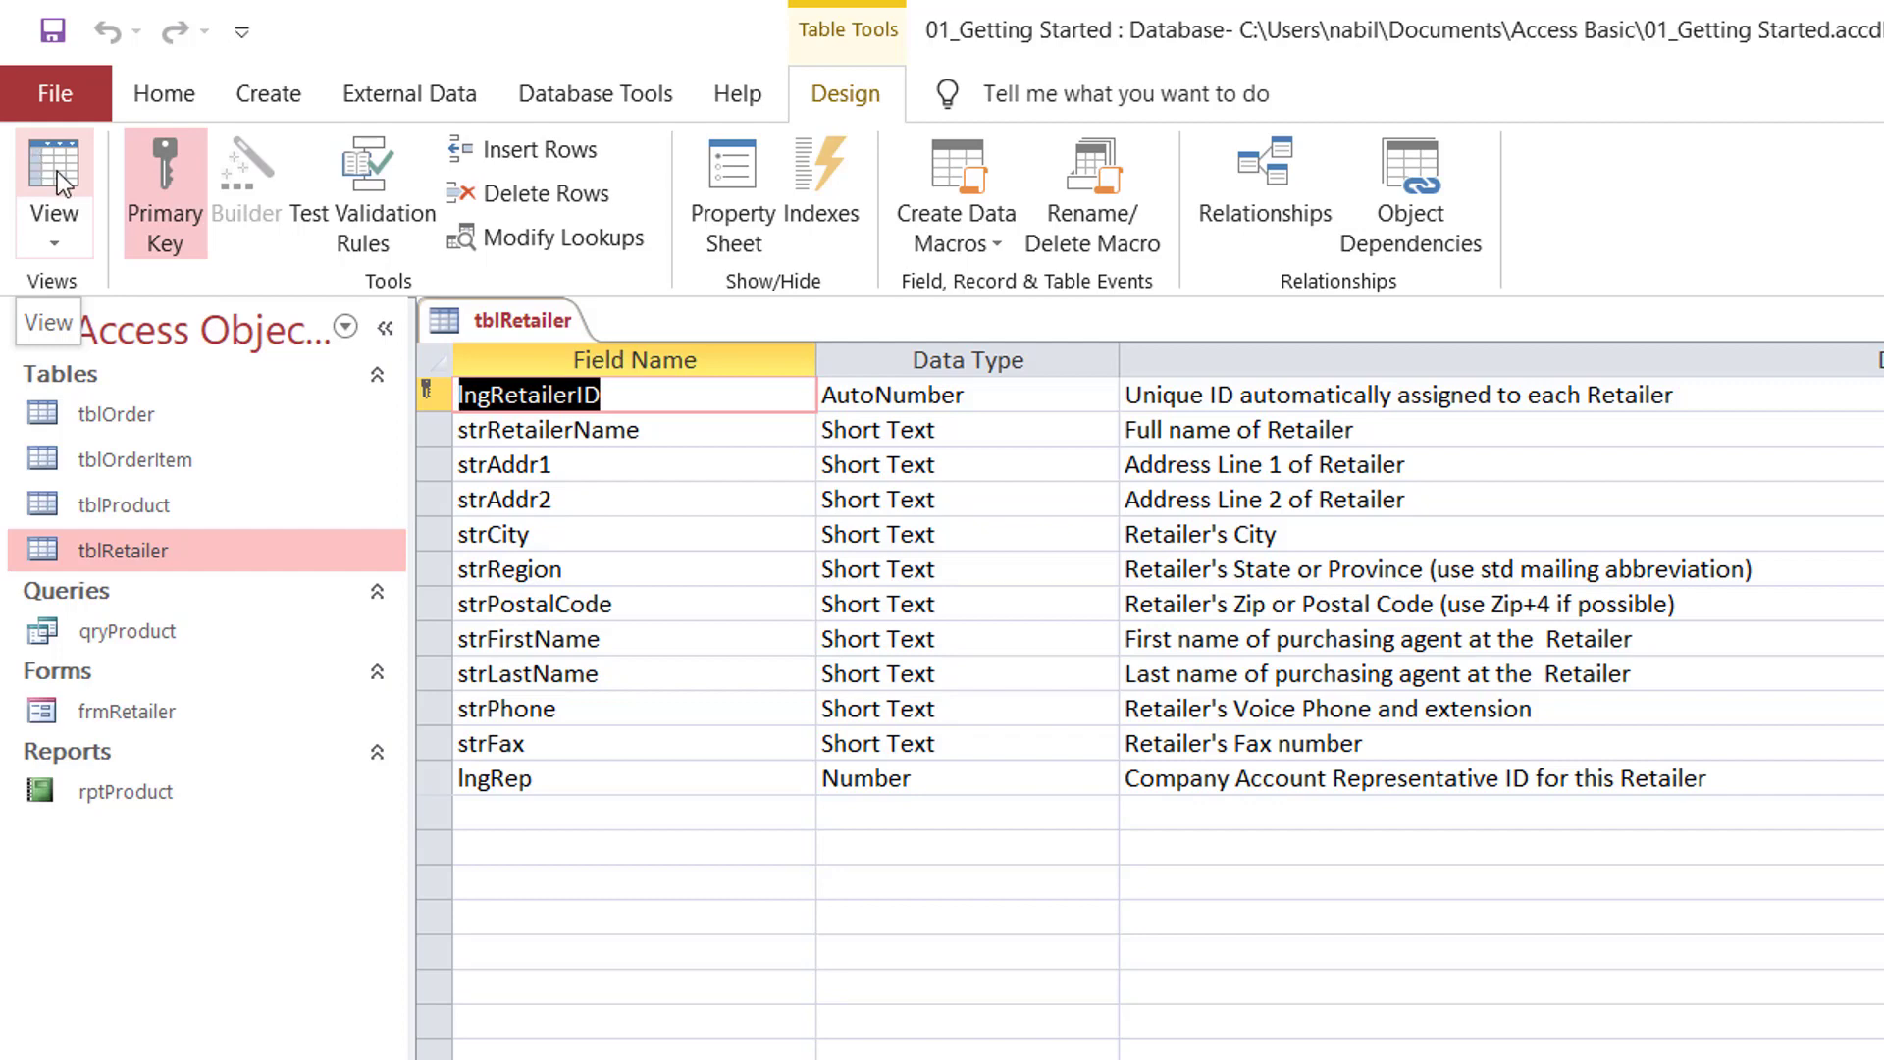
pyautogui.click(57, 171)
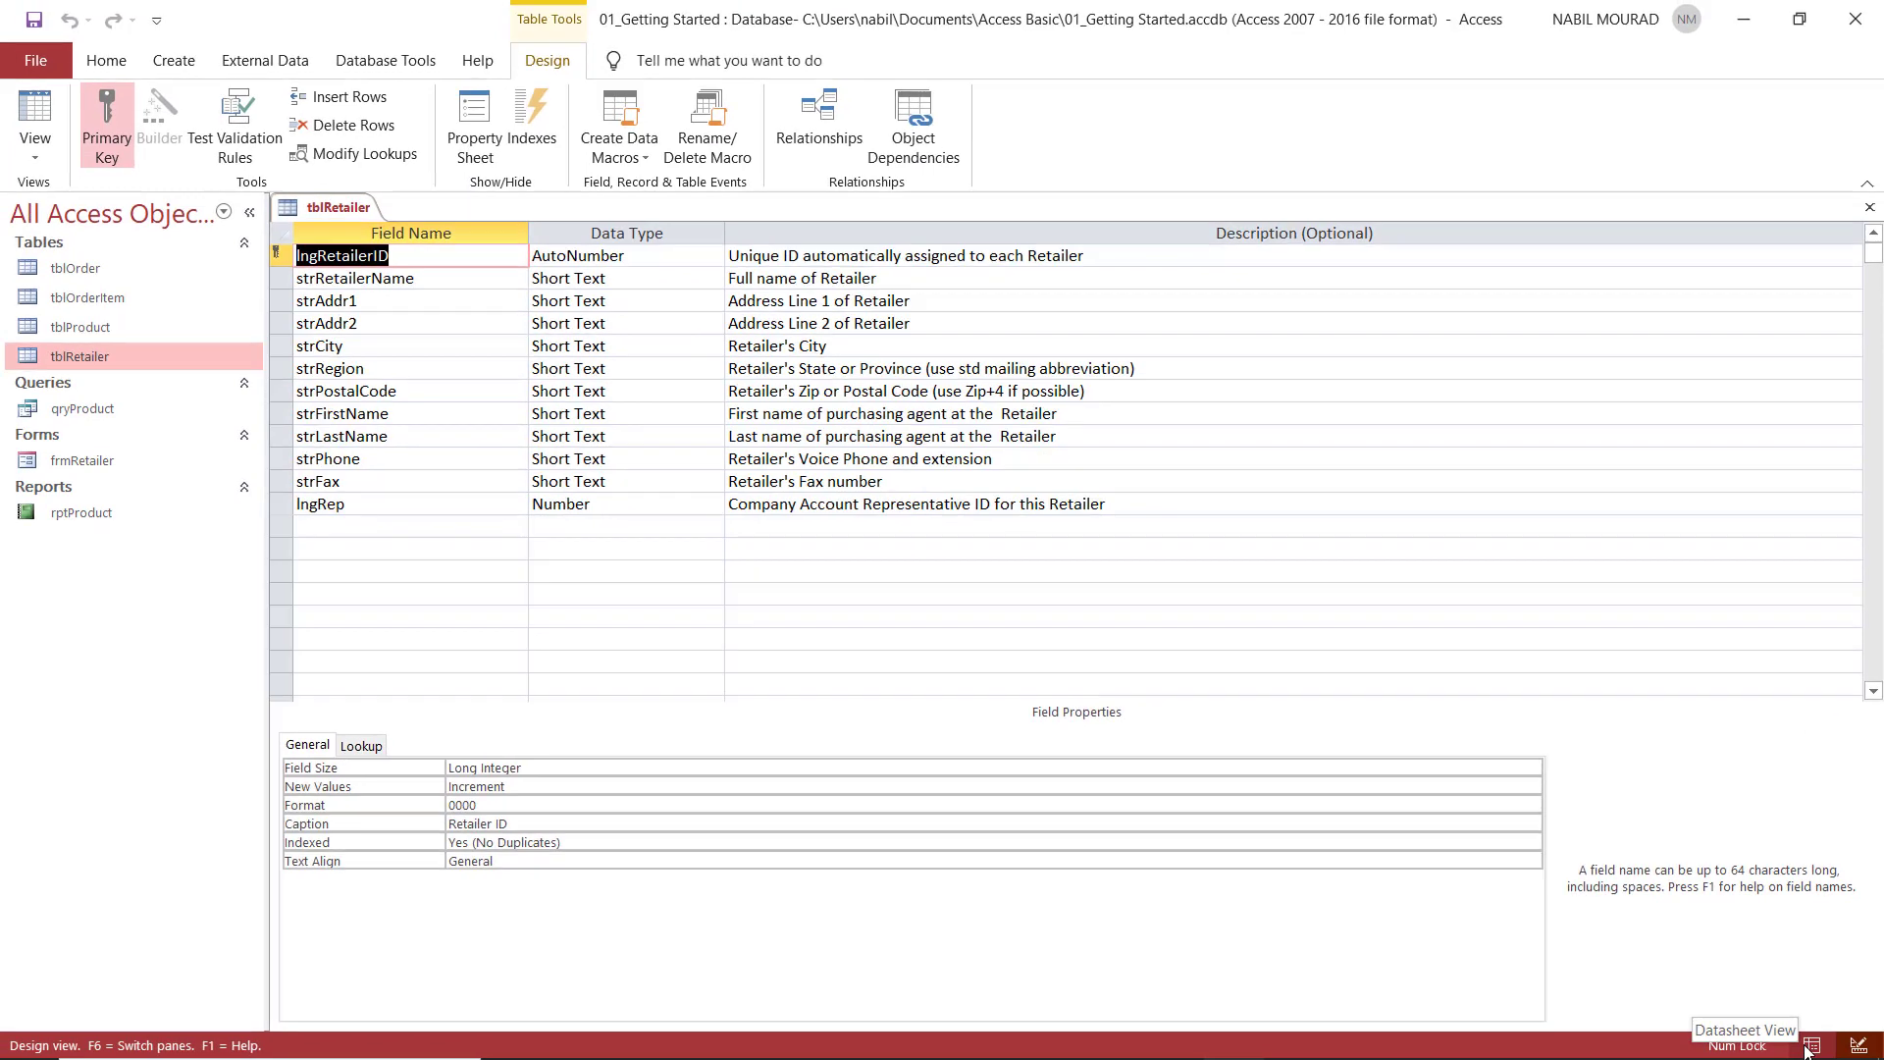
pyautogui.click(1810, 1045)
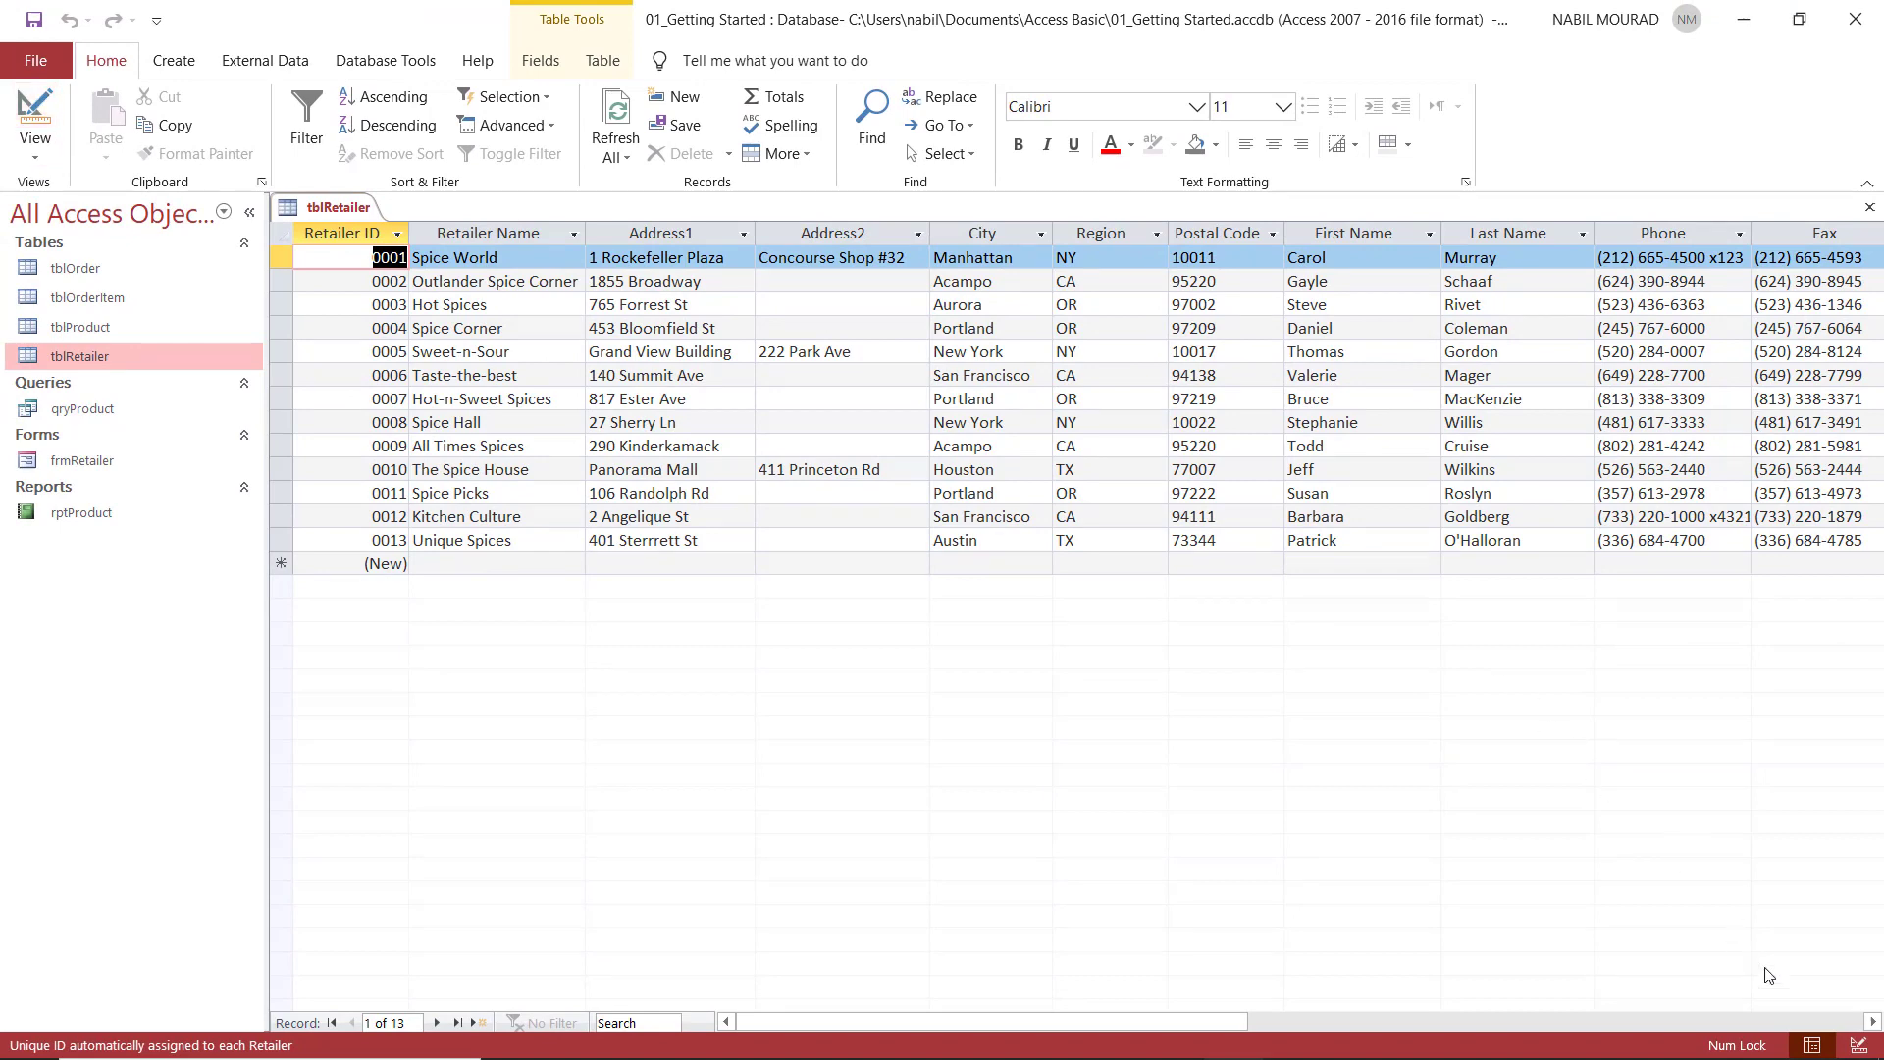
# Toggle tblRetailer between Design and Datasheet views, ending on the lngRetailerID field properties
pyautogui.click(1859, 1046)
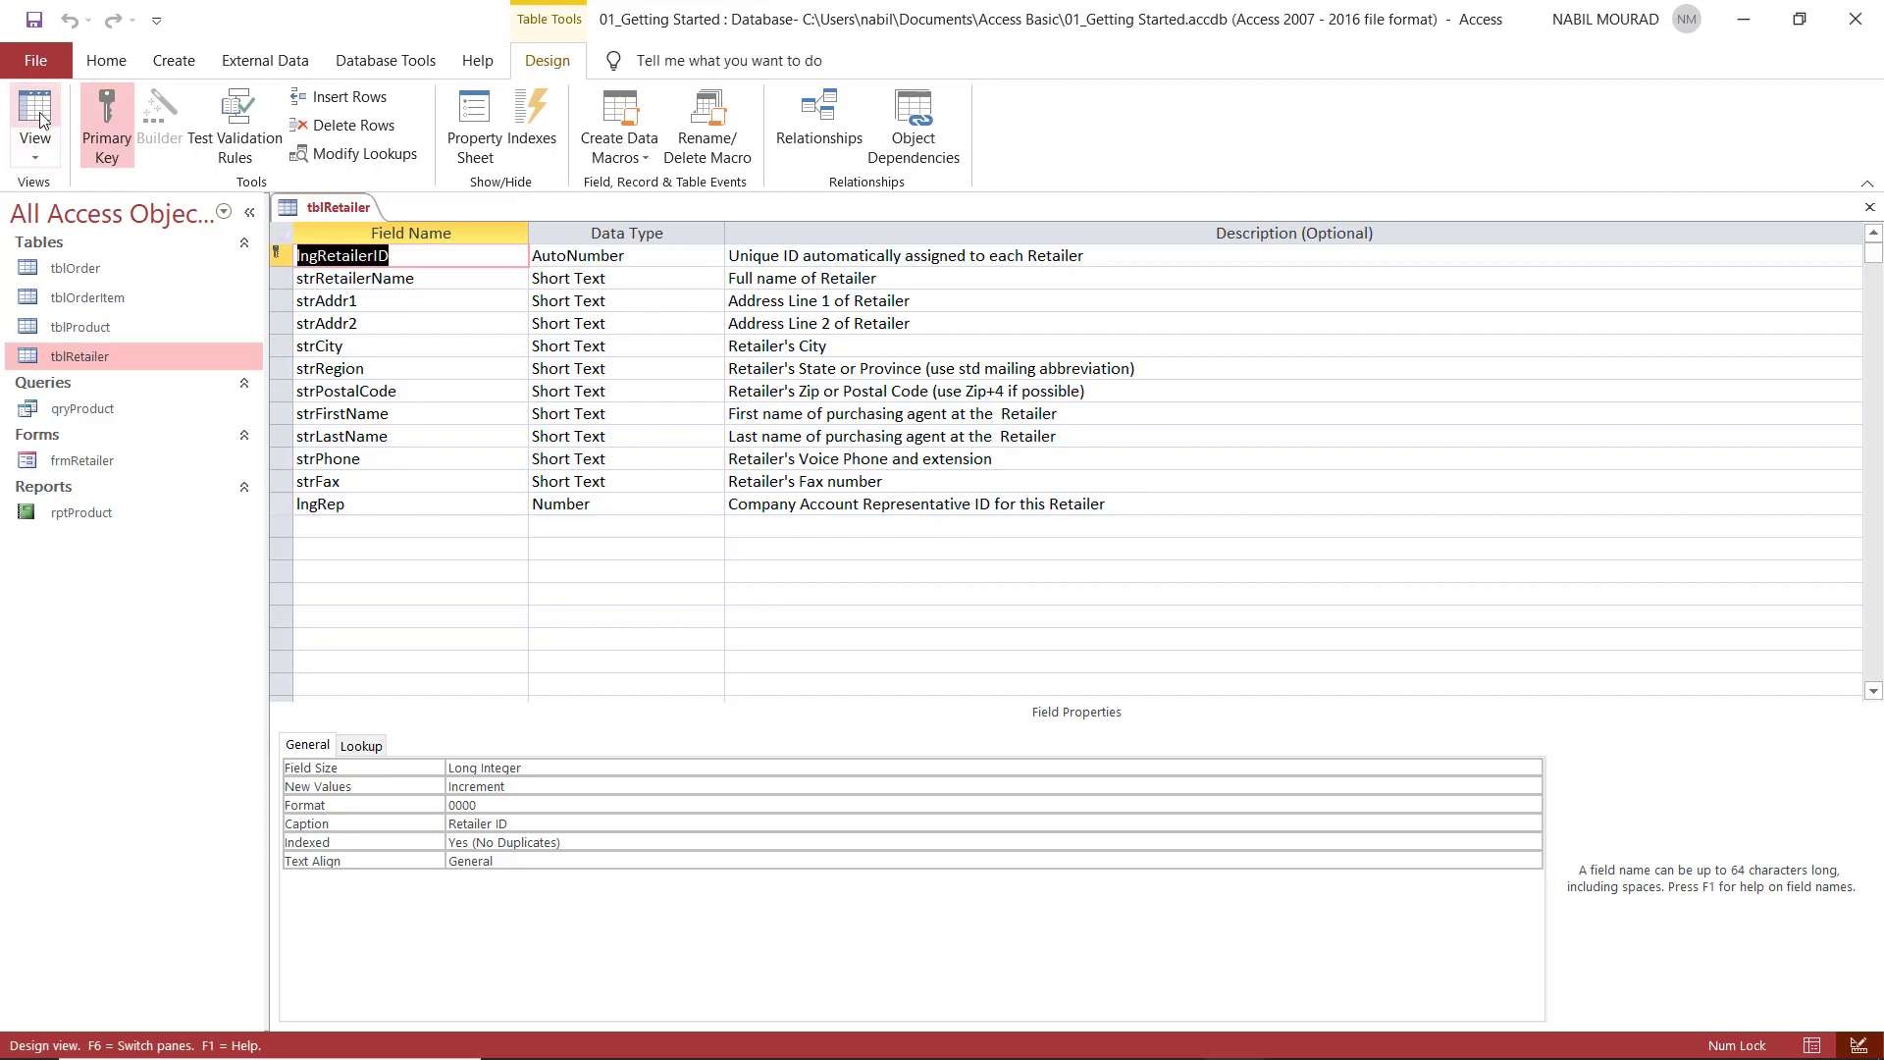
pyautogui.click(35, 111)
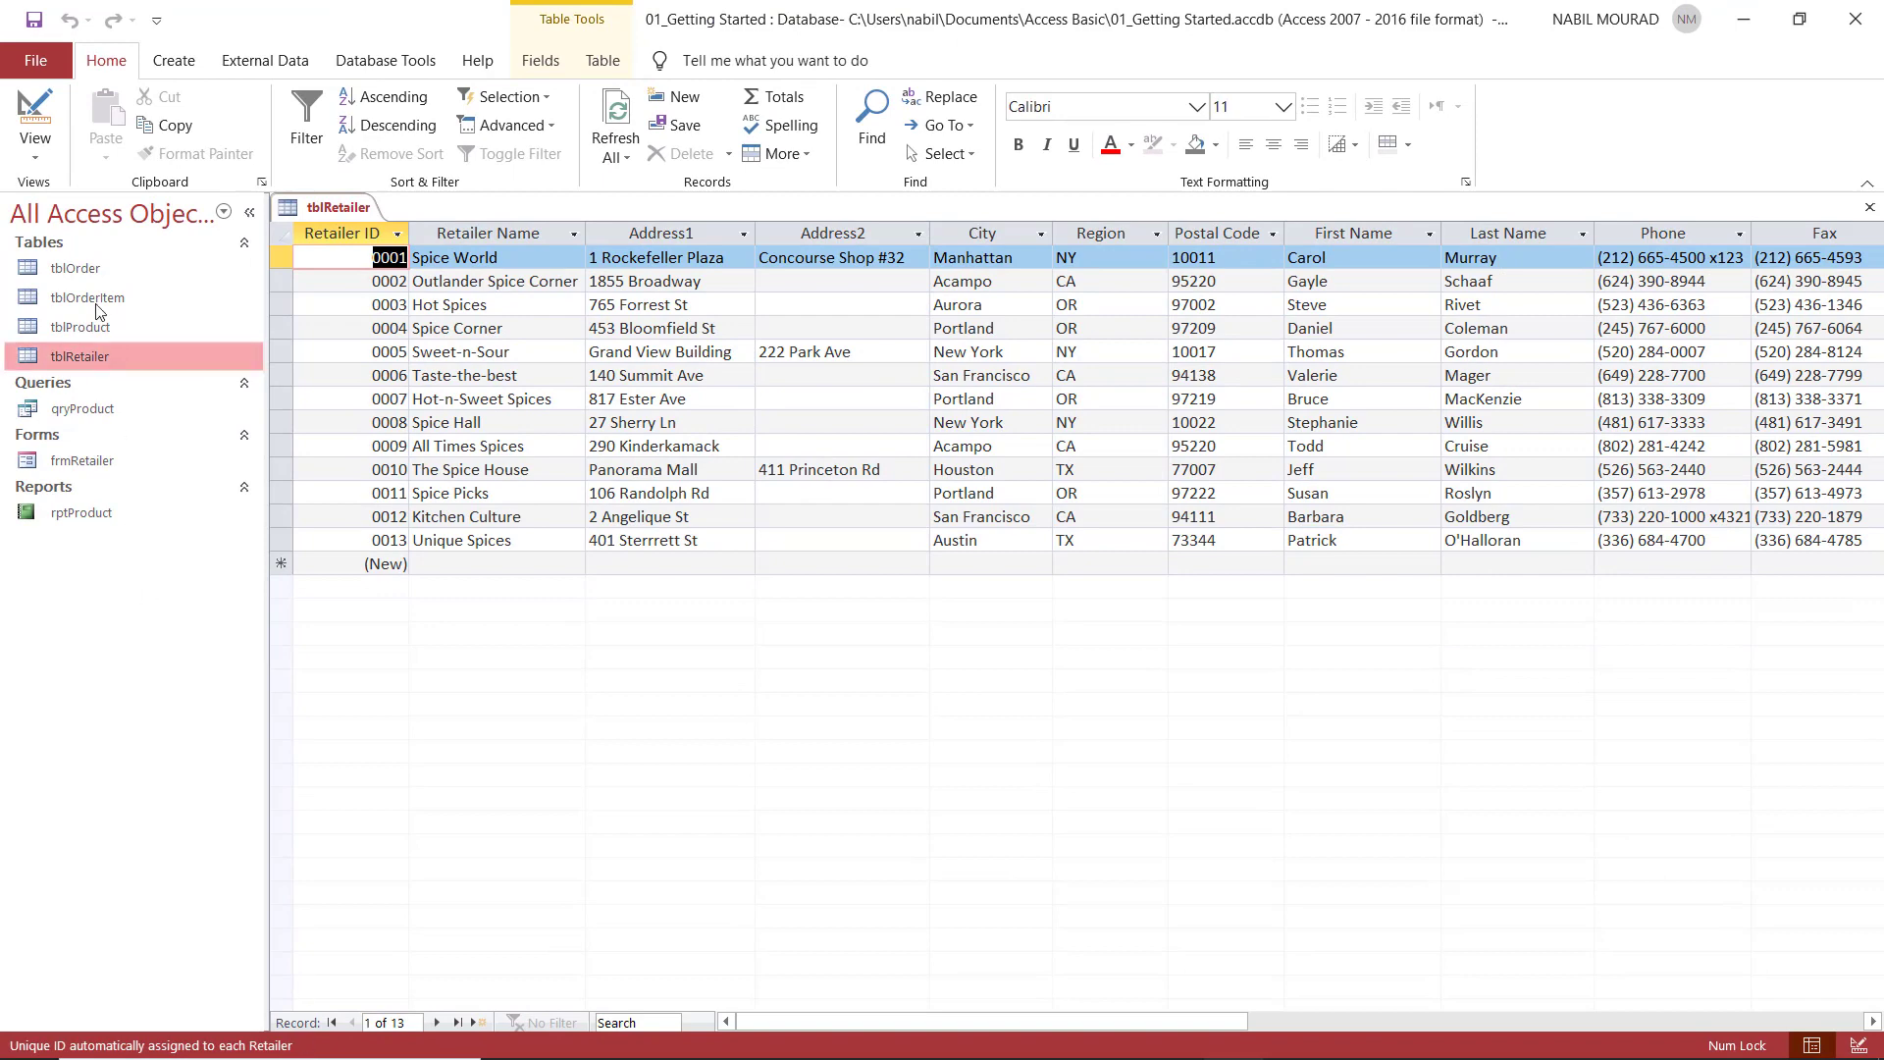
pyautogui.click(40, 154)
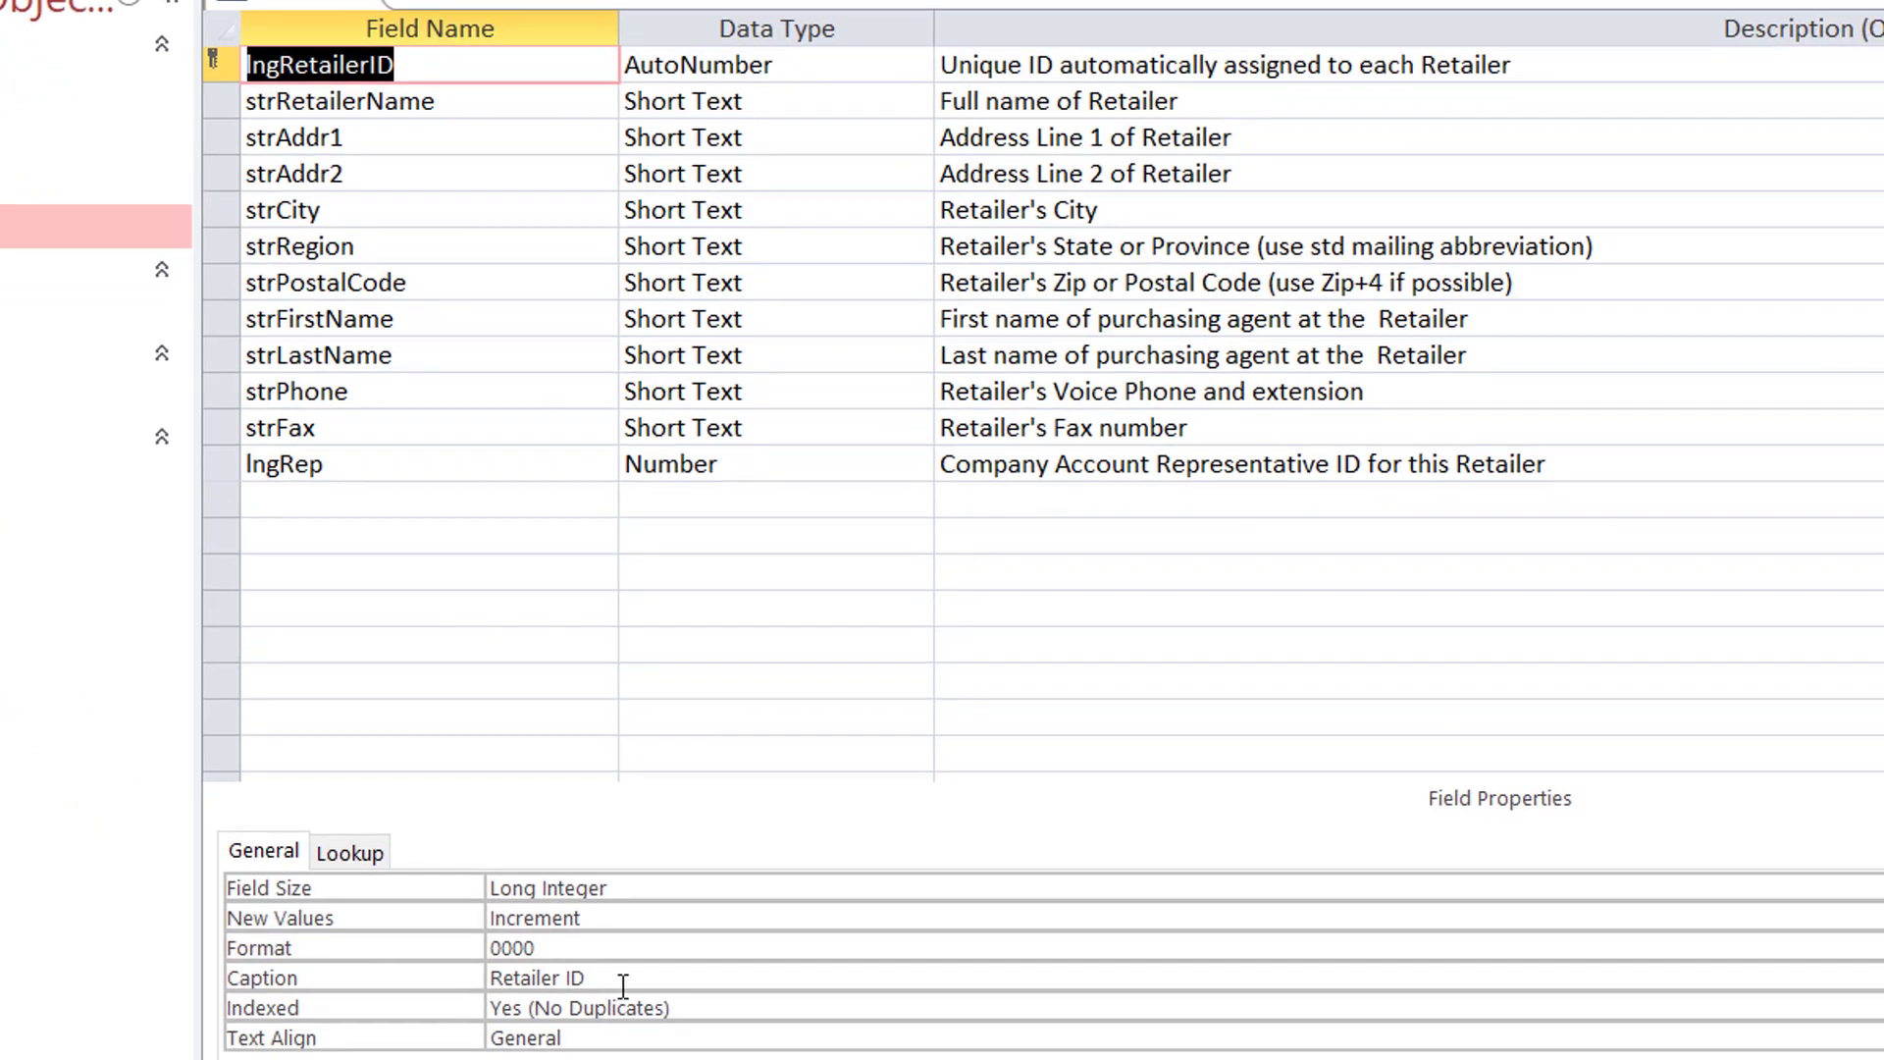
pyautogui.click(629, 984)
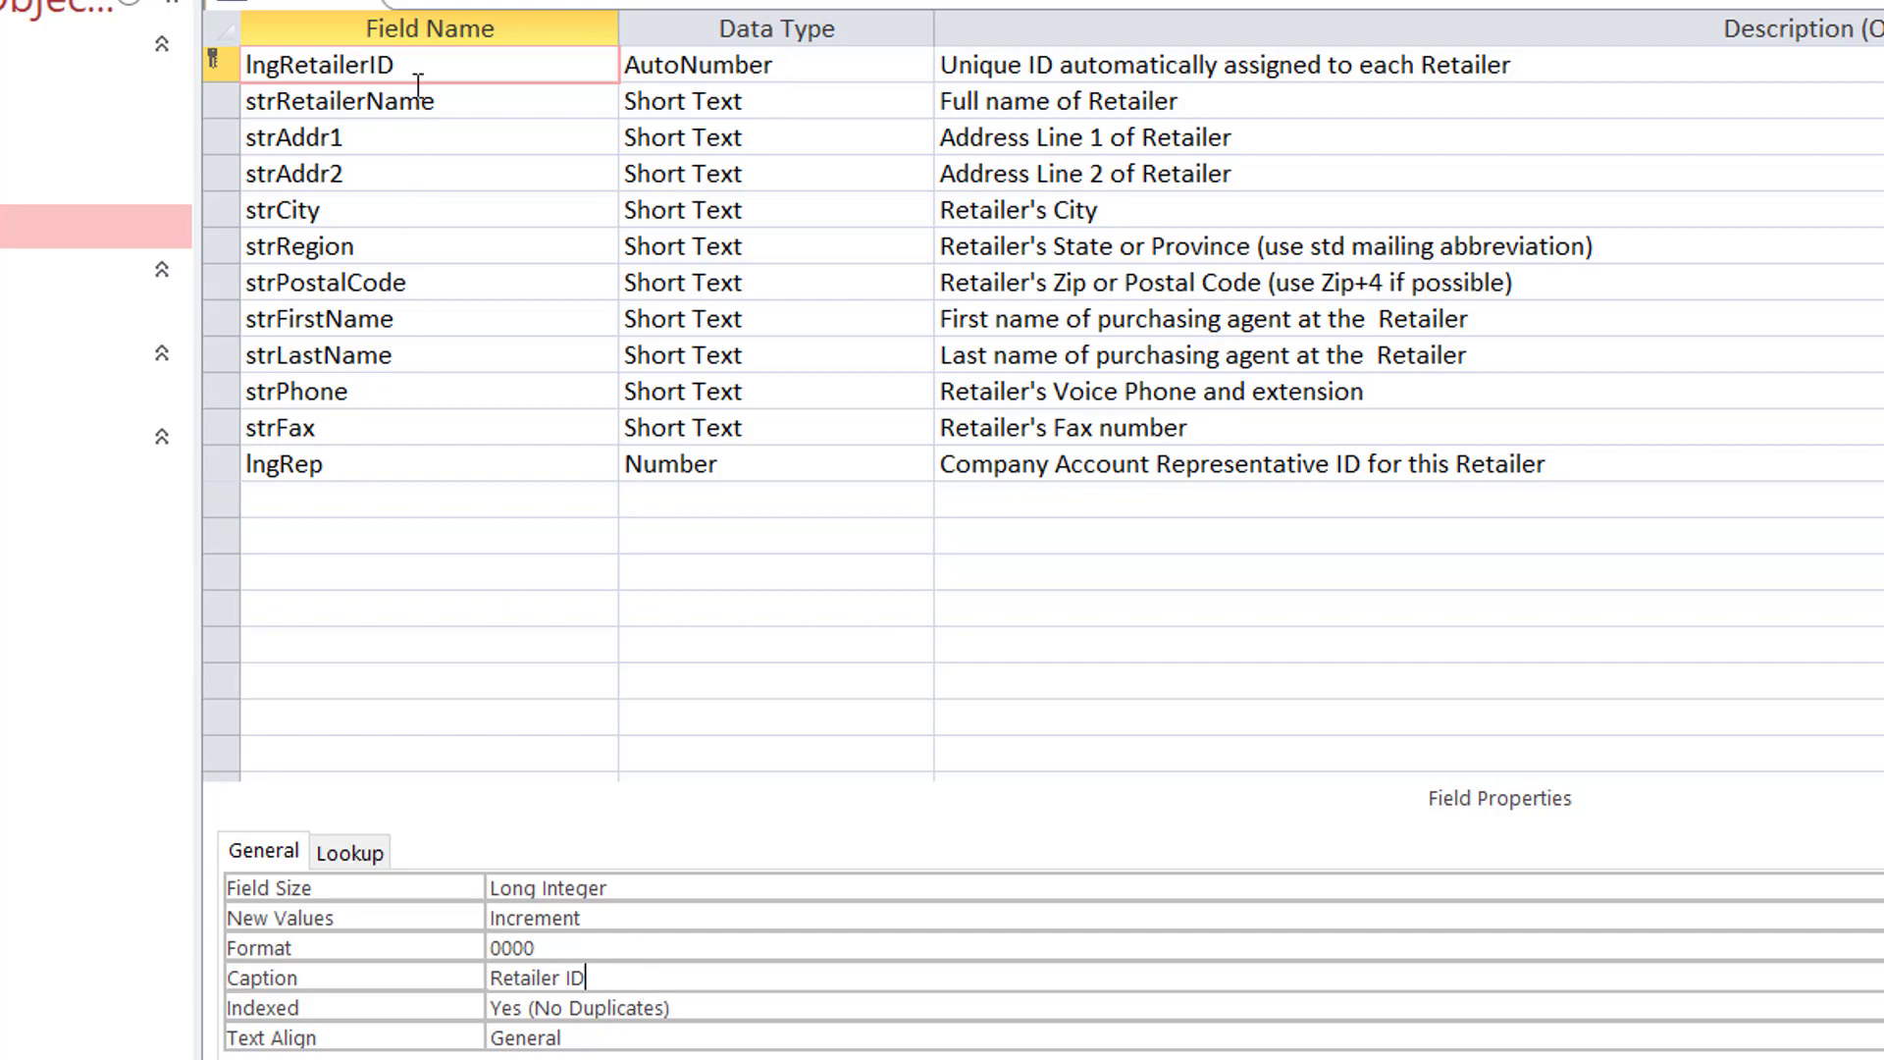
pyautogui.click(467, 71)
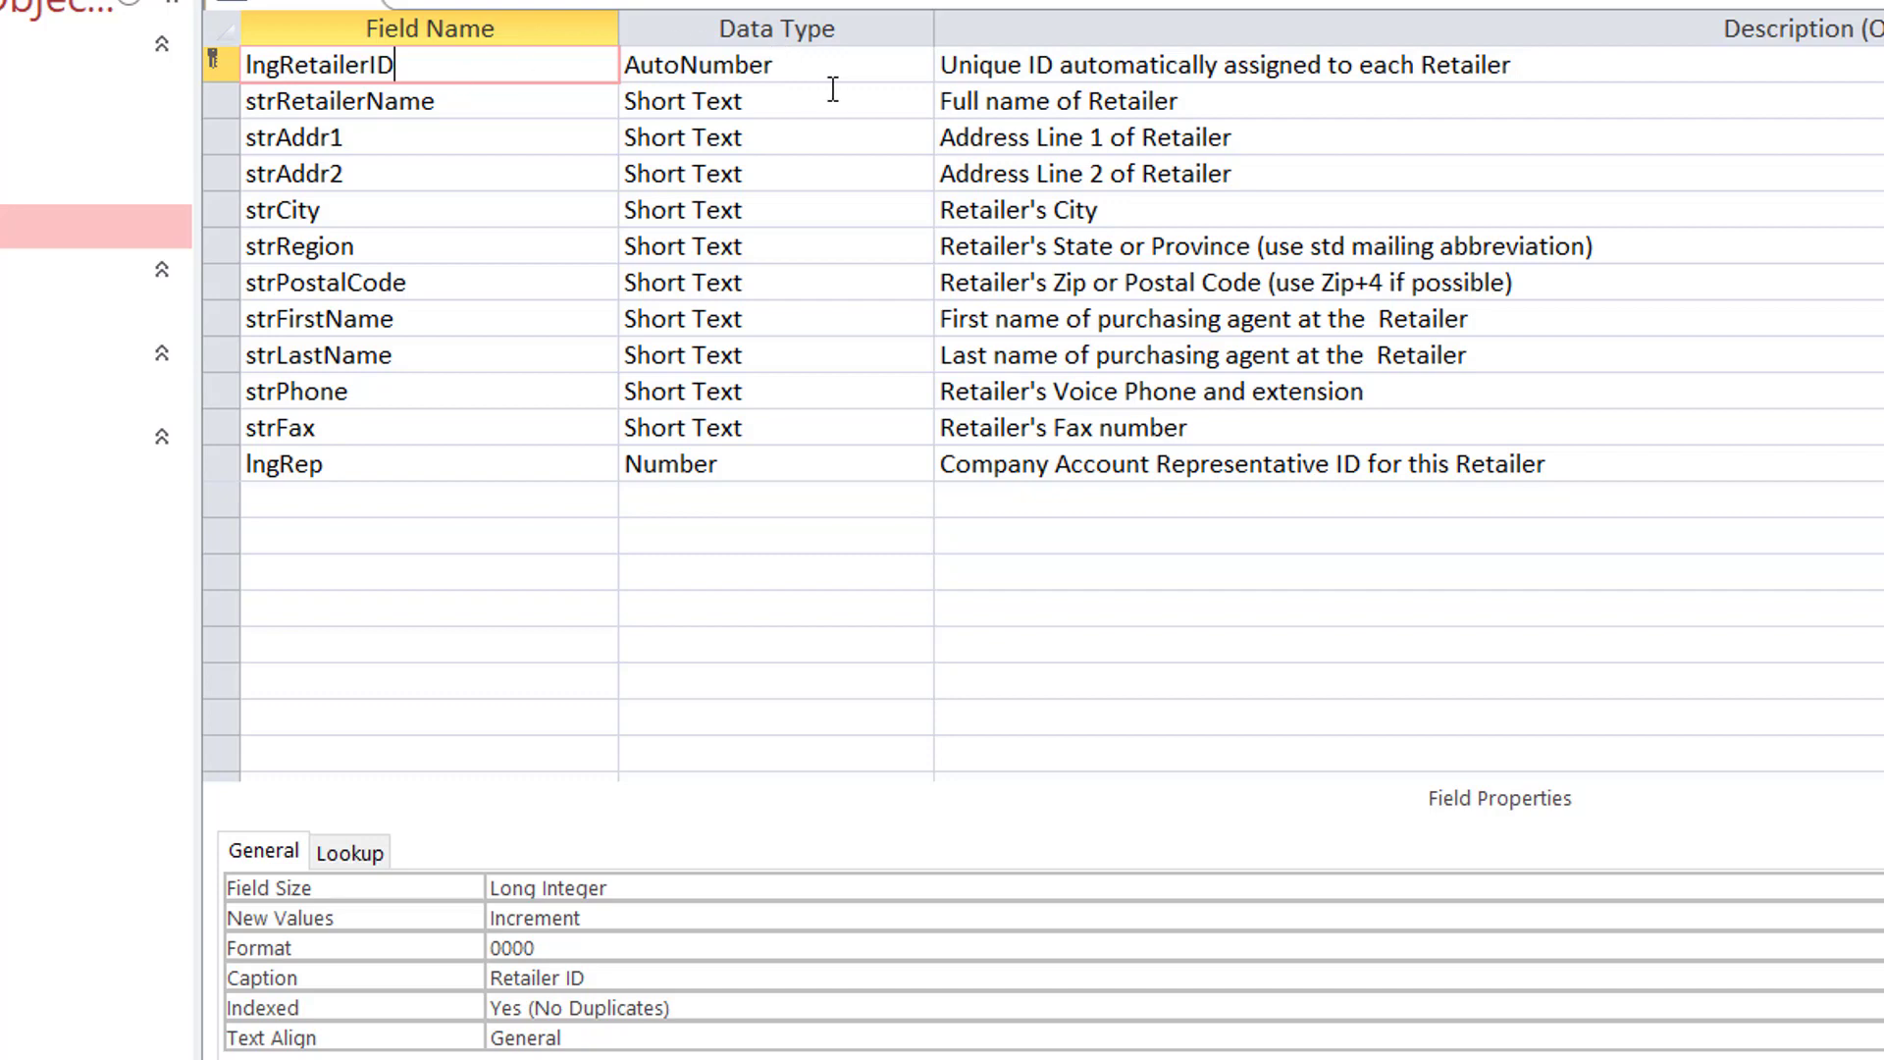
pyautogui.click(870, 68)
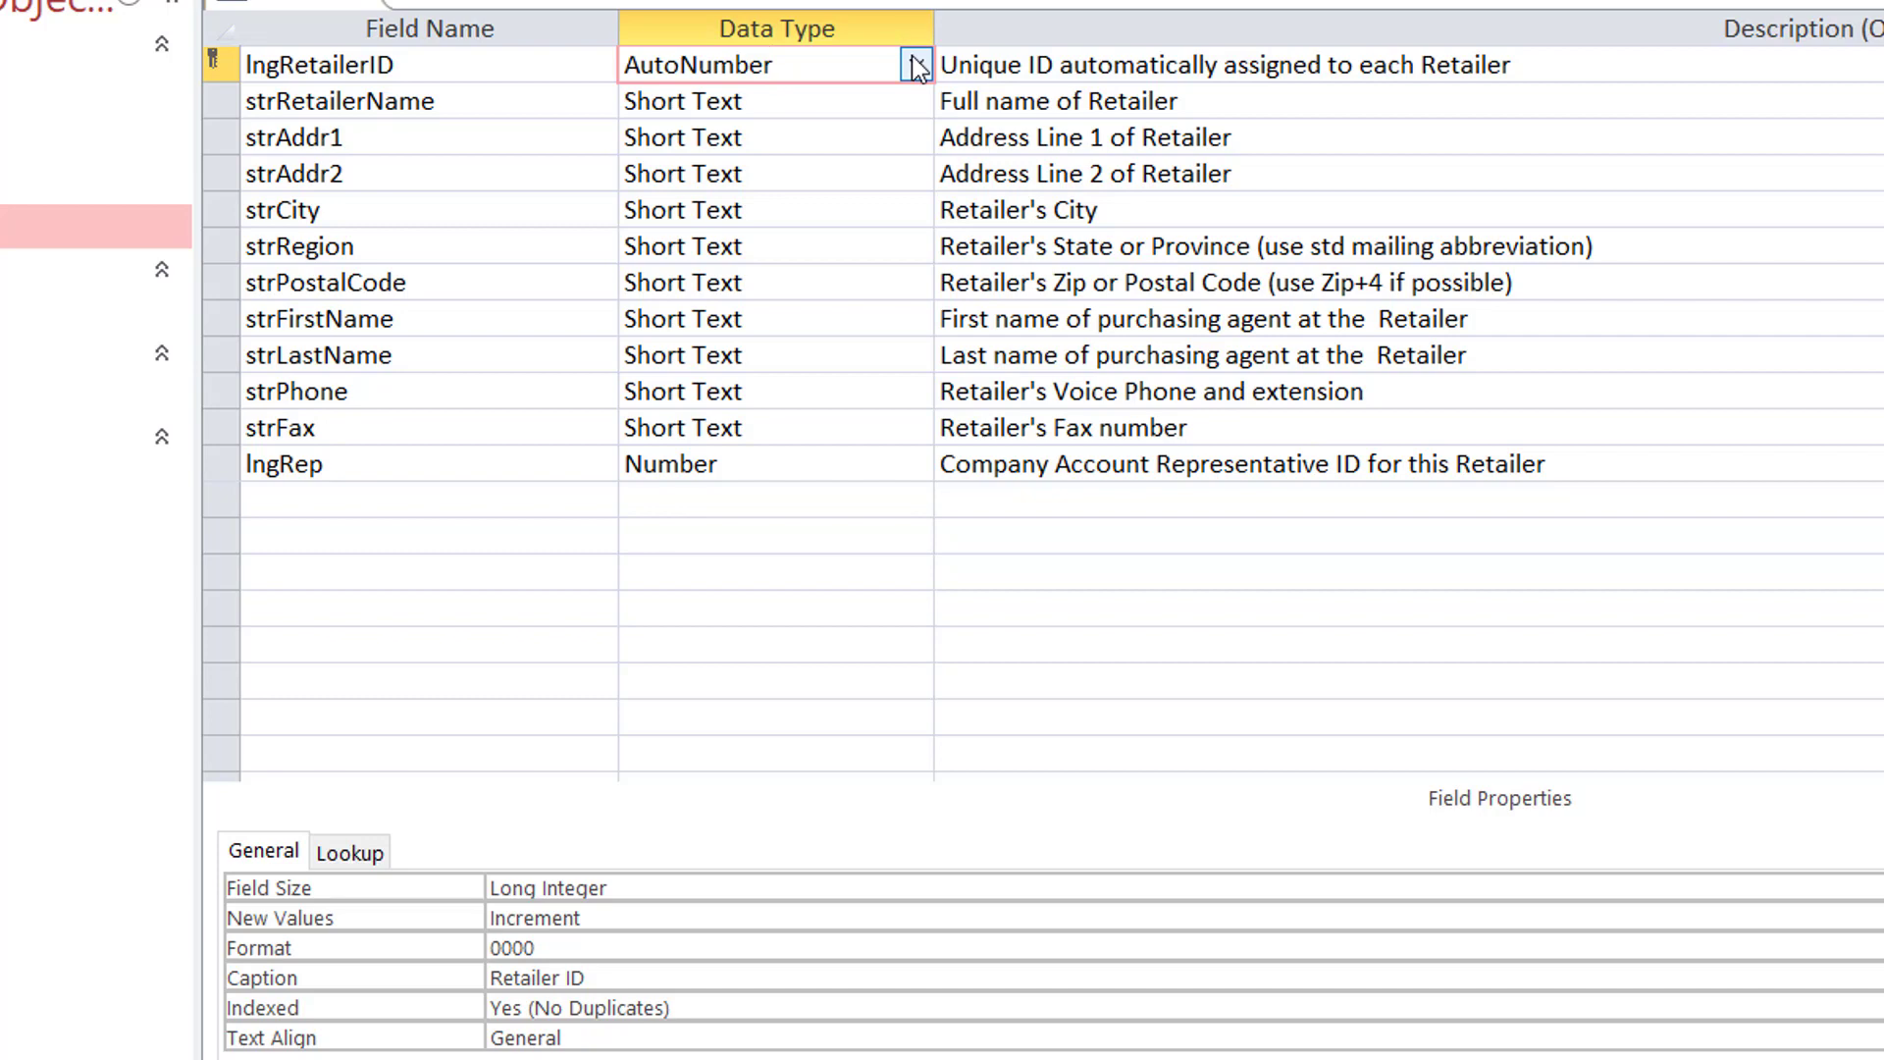
pyautogui.click(916, 65)
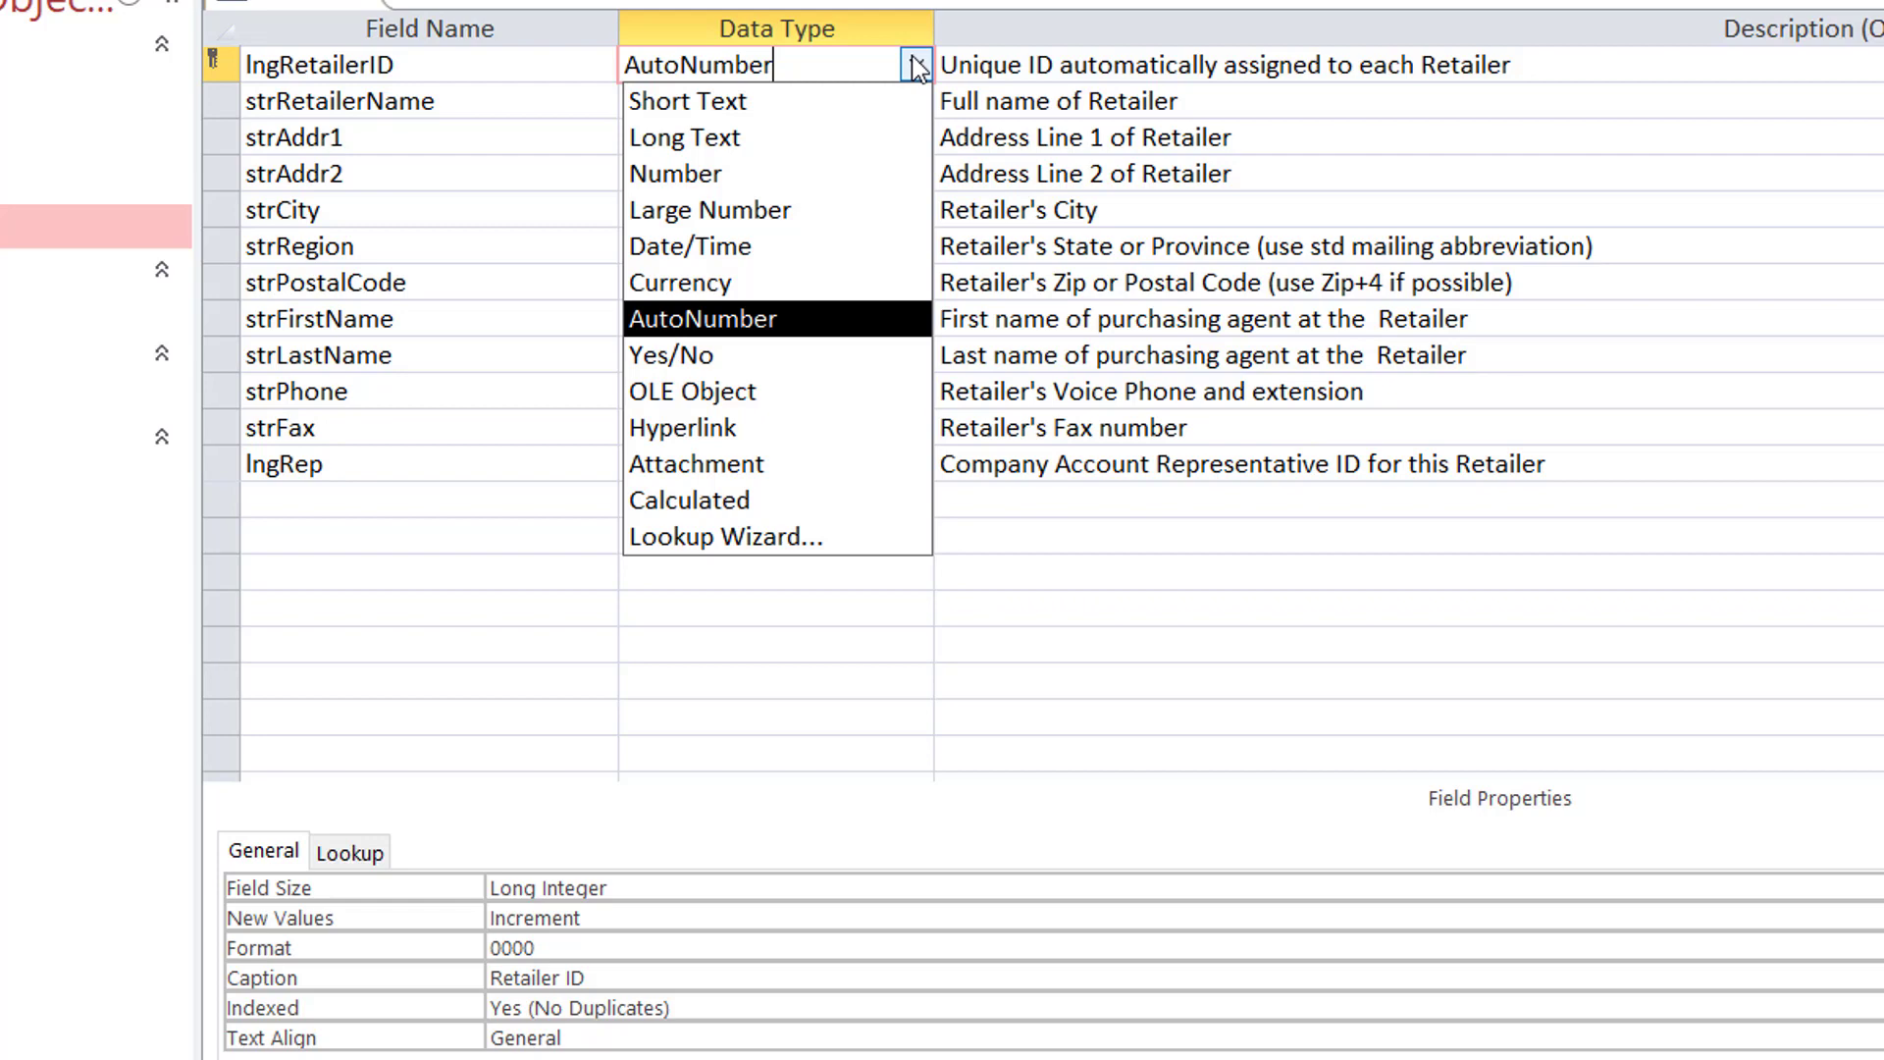
pyautogui.click(720, 319)
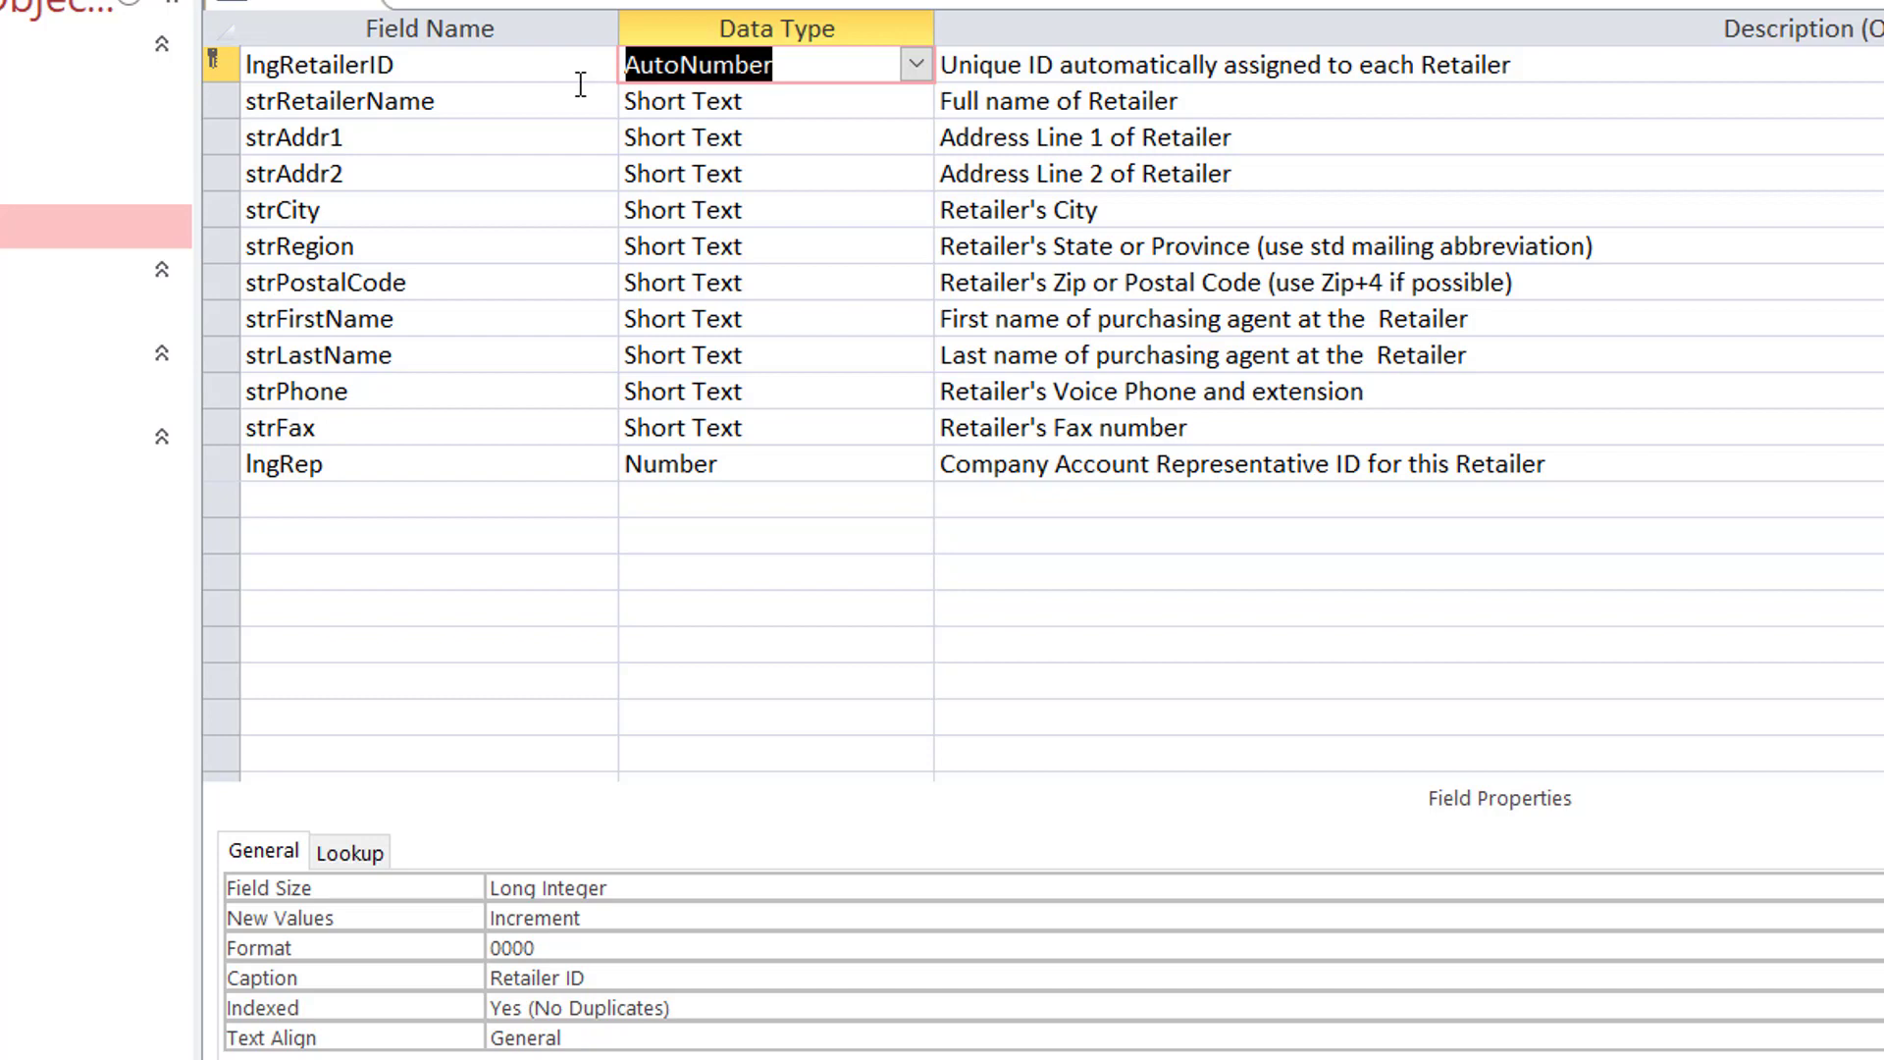
# Select strRetailerName to show its properties: field size 100, caption Retailer Name
pyautogui.click(460, 99)
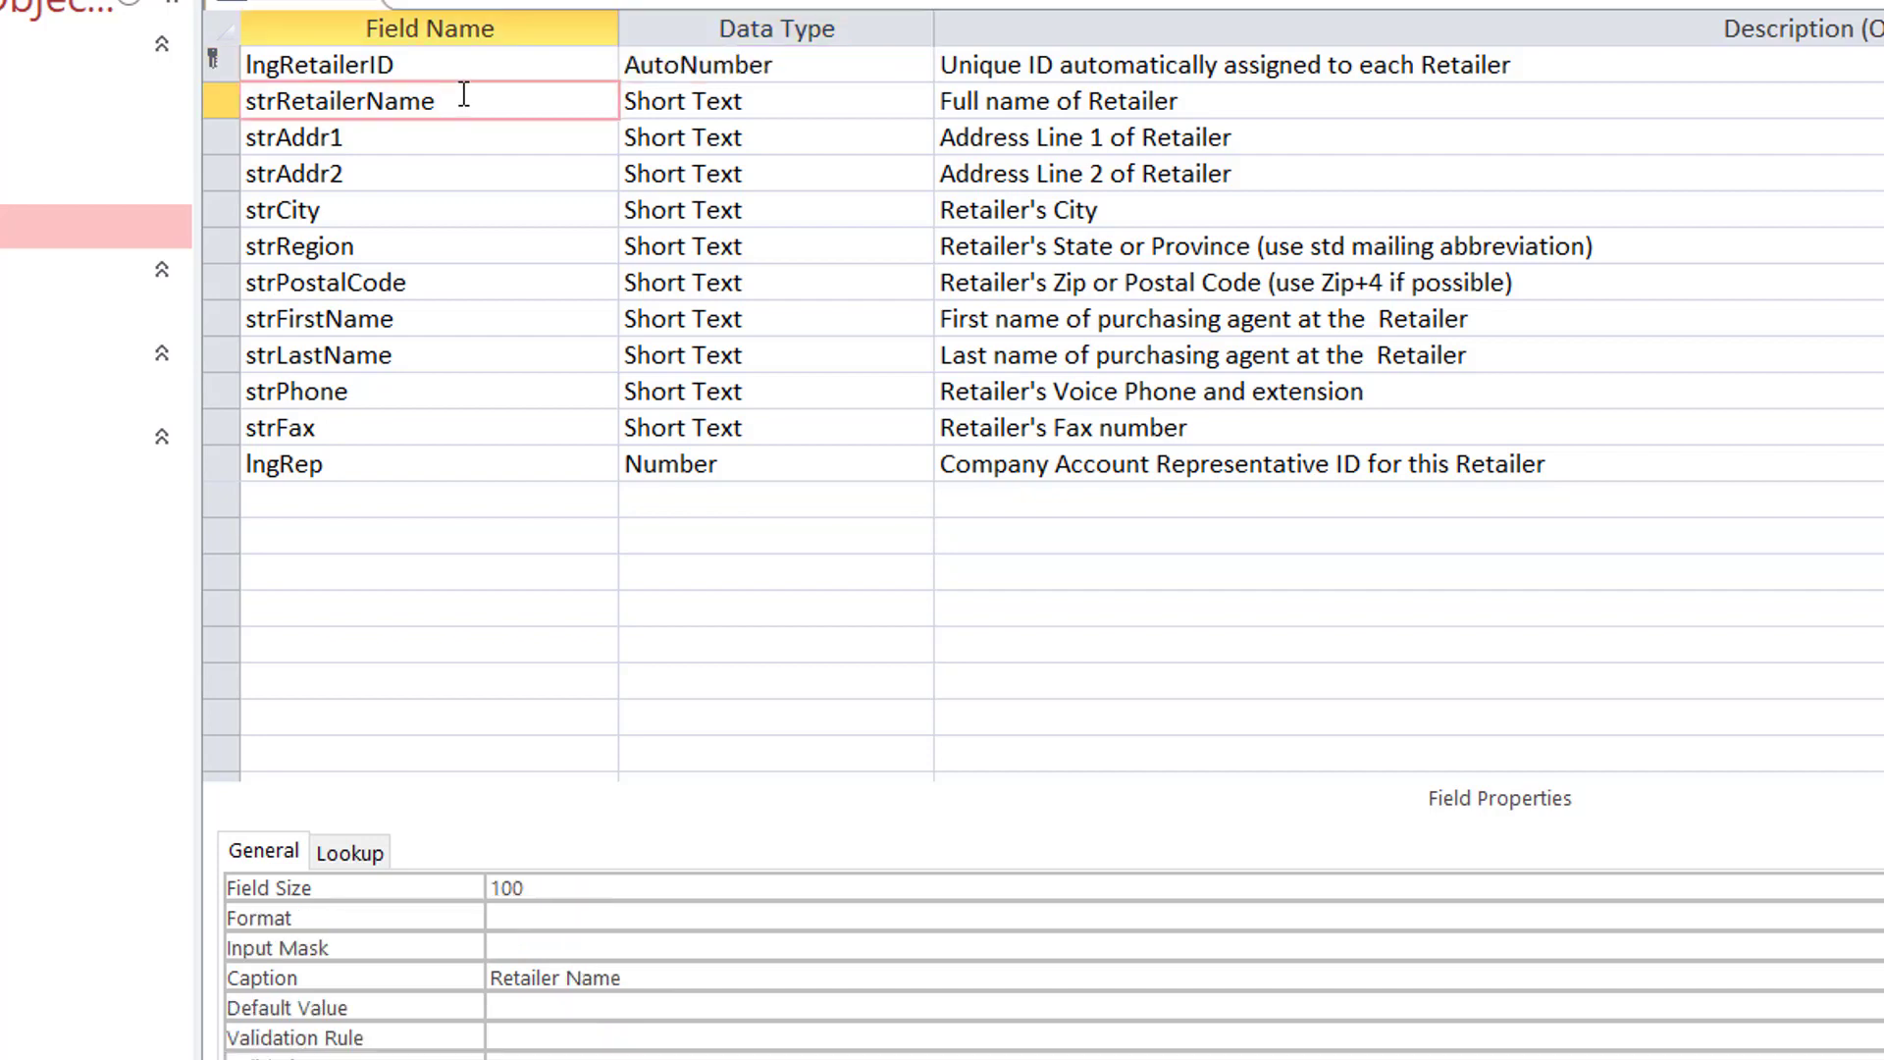